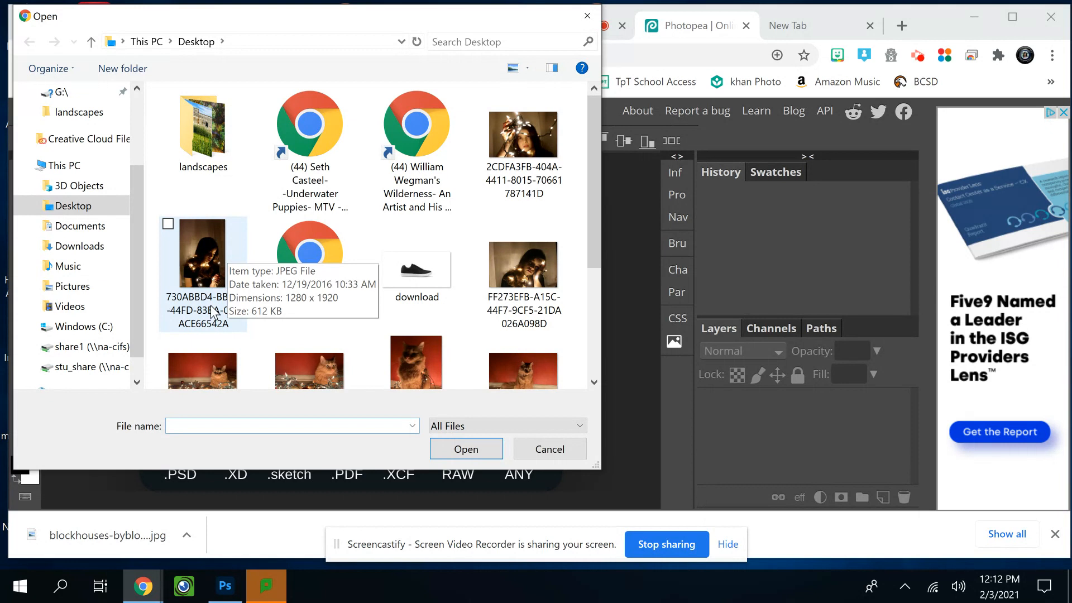
Open the portrait 730ABBD4-BBBD-44FD-83BA-0AFACE66542A from the Desktop and the Art-Cascadea-Stucco12Forest texture from Downloads
click(195, 267)
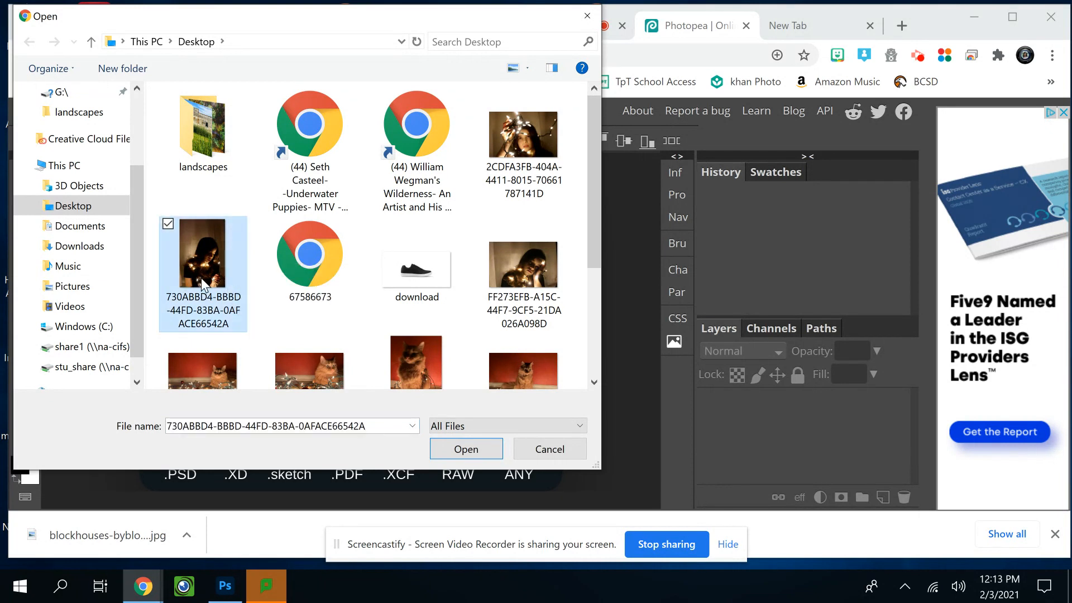
click(474, 457)
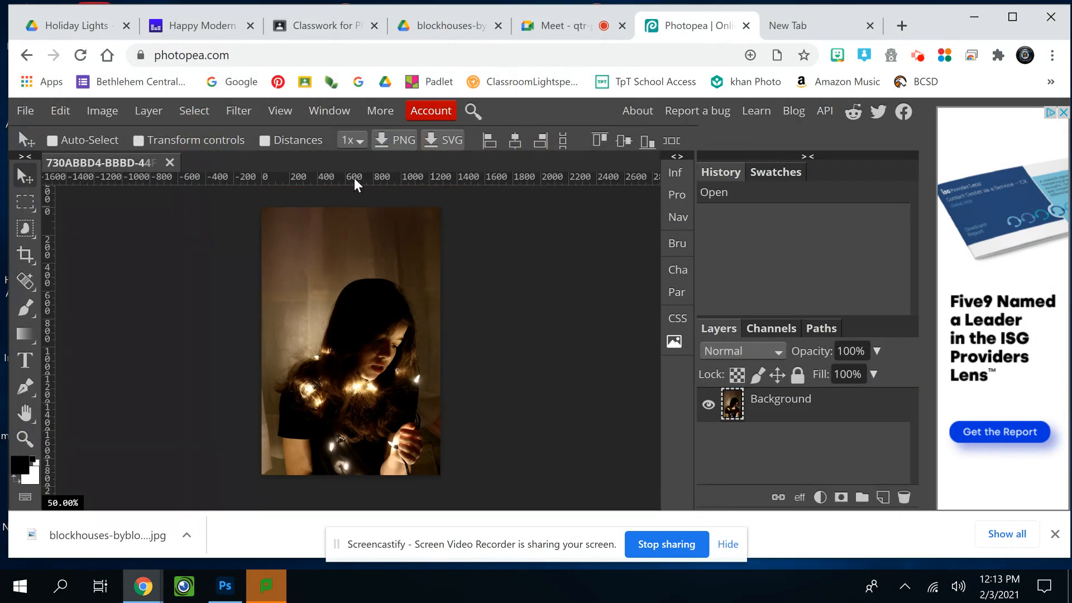
click(25, 108)
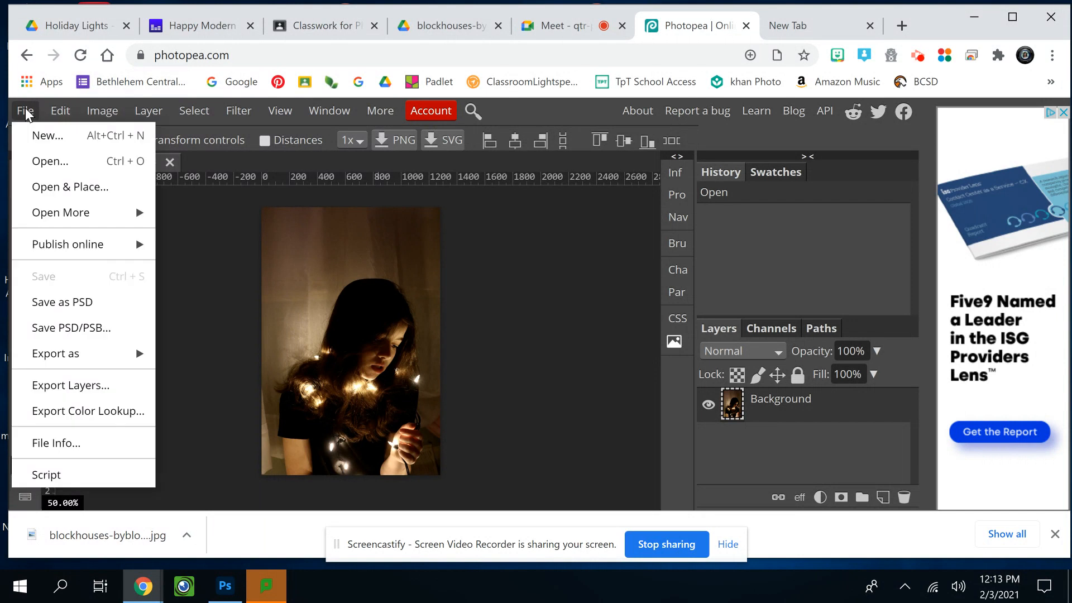
click(63, 164)
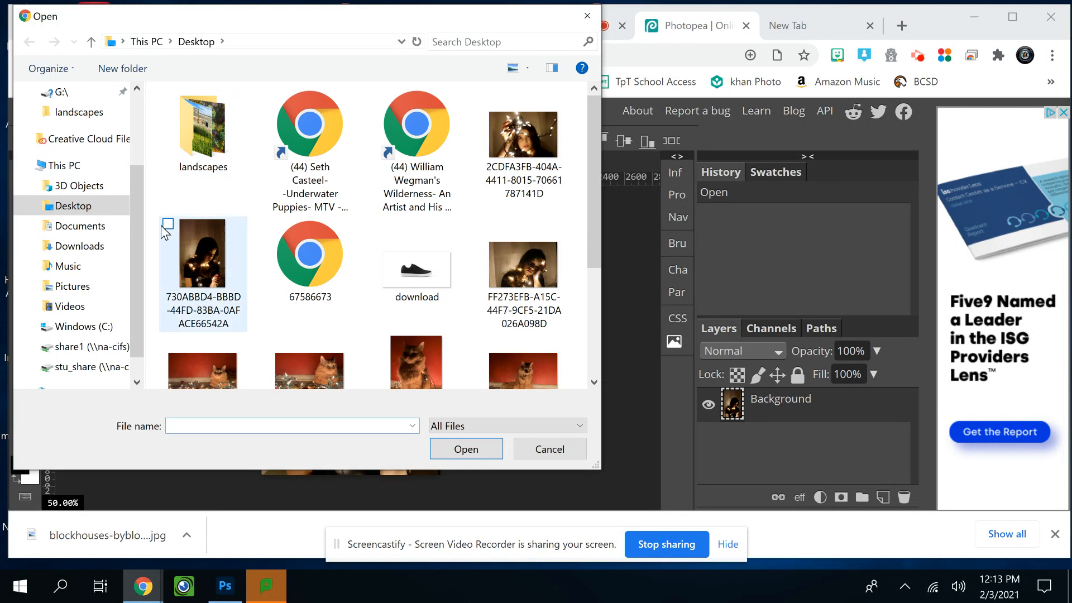
click(72, 251)
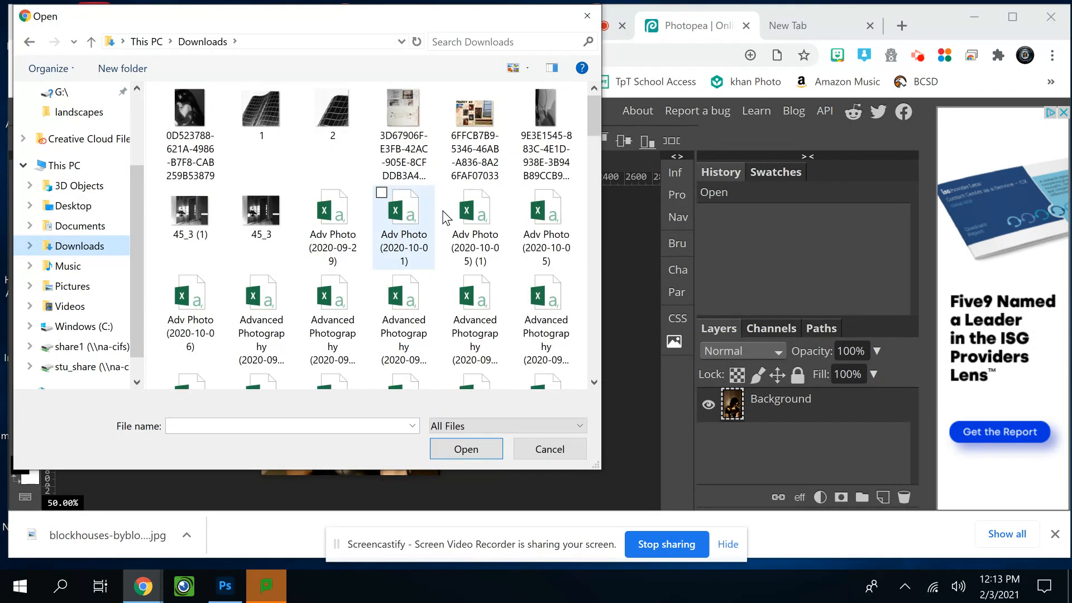
drag(591, 117, 619, 193)
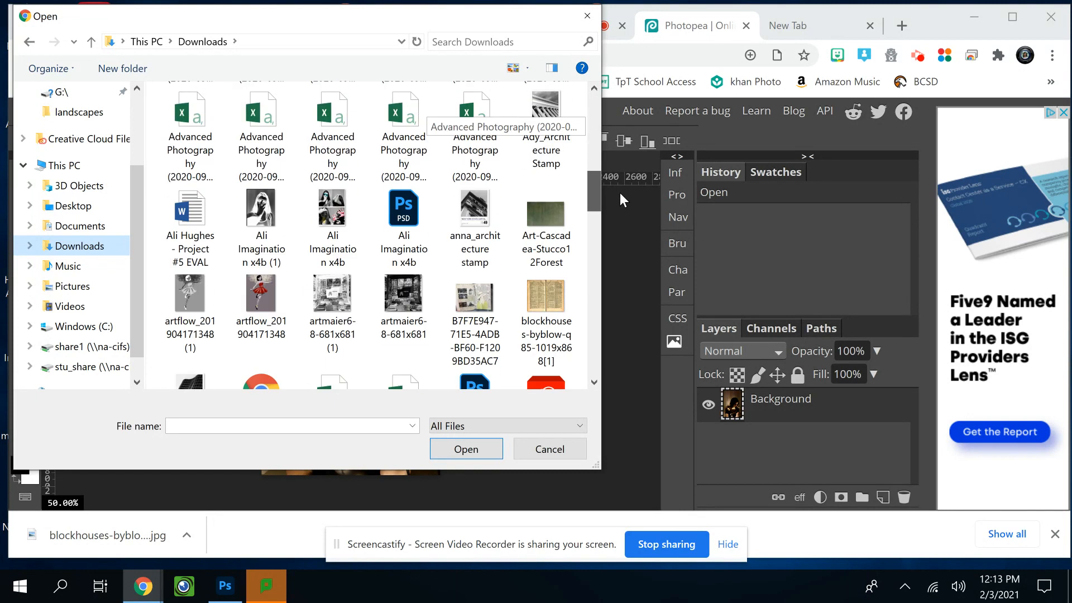
double_click(532, 212)
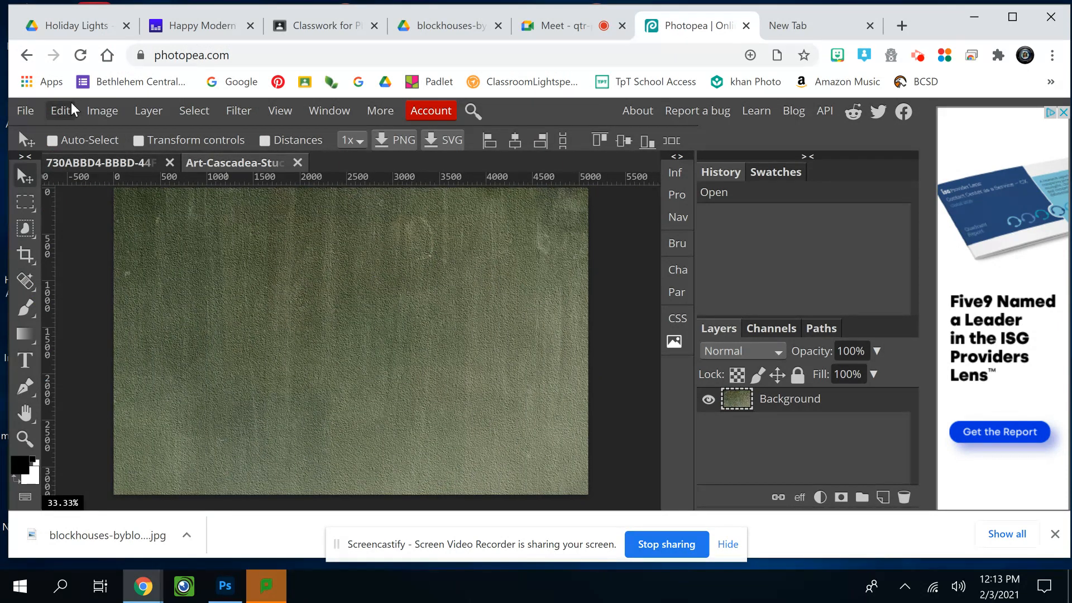
Open the blockhouses-byblow-q85-1019x868[1] book page from Downloads, and return to the portrait document
click(29, 109)
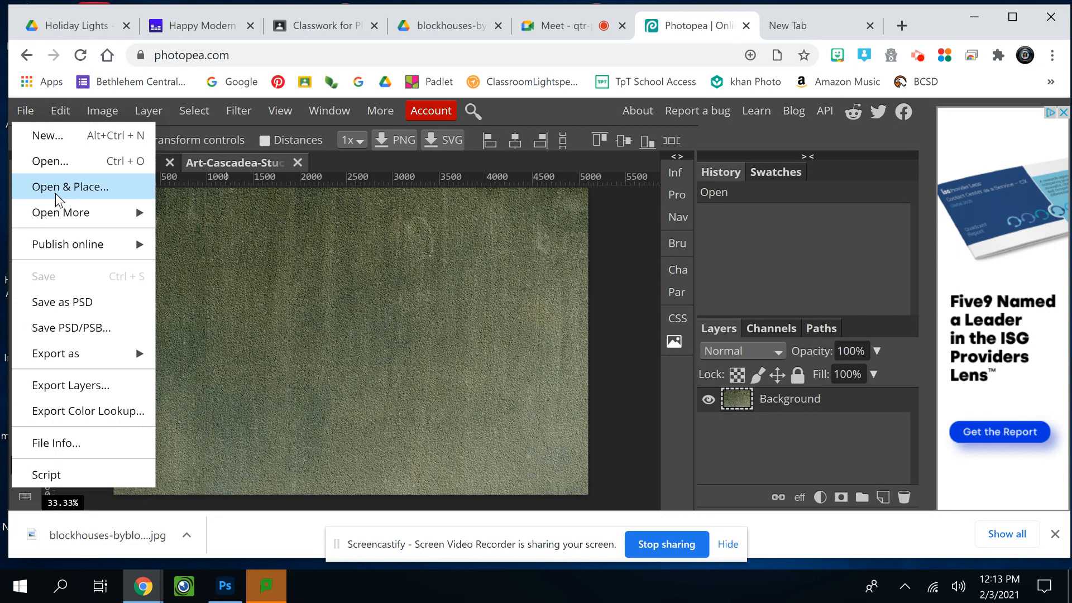
click(52, 163)
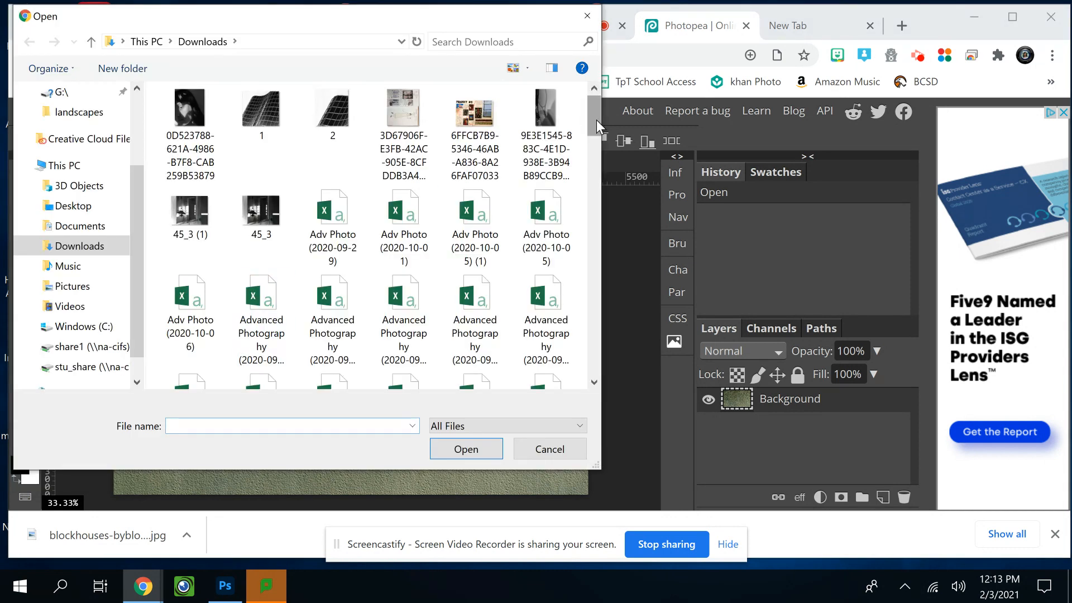
drag(597, 124, 622, 200)
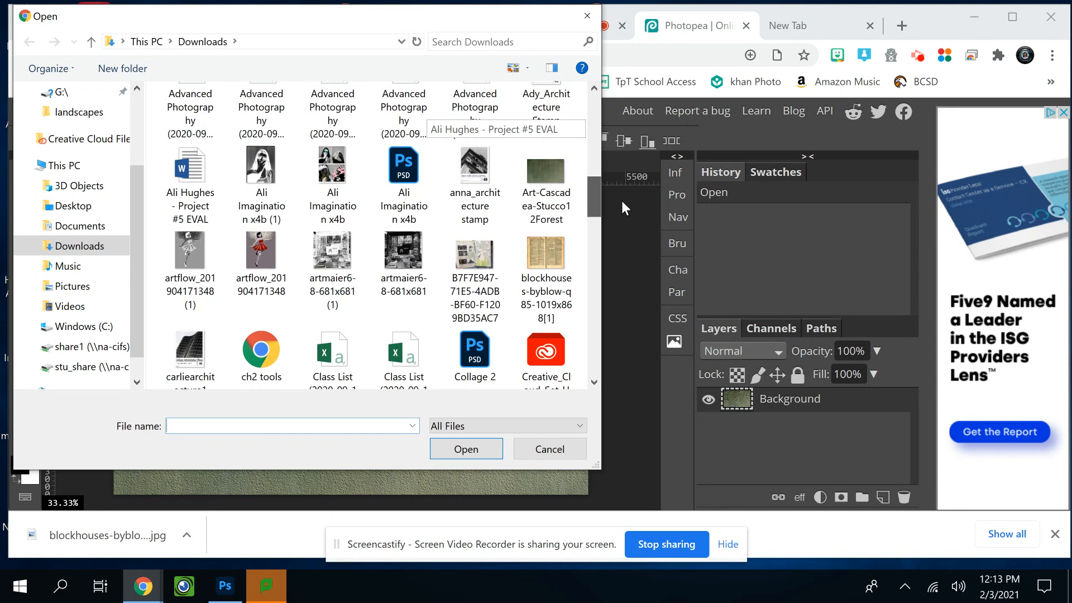
click(524, 250)
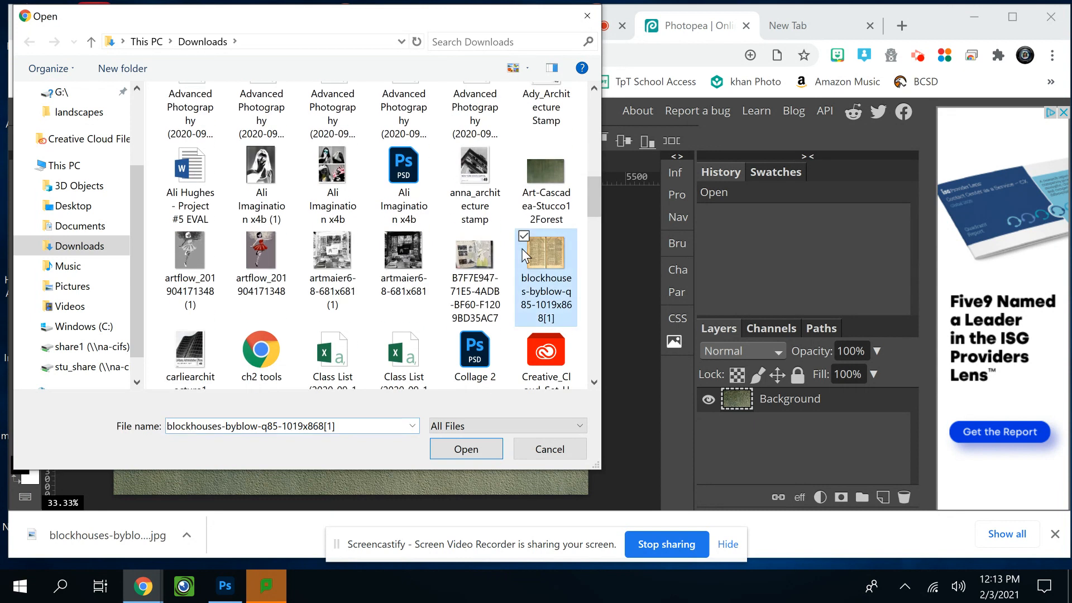
click(495, 453)
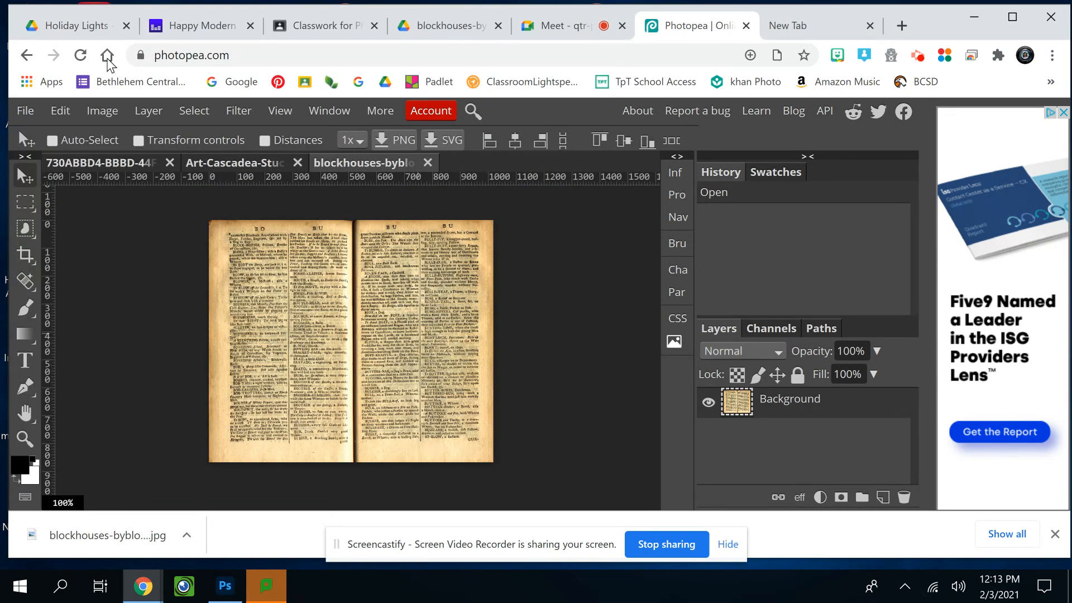
click(65, 162)
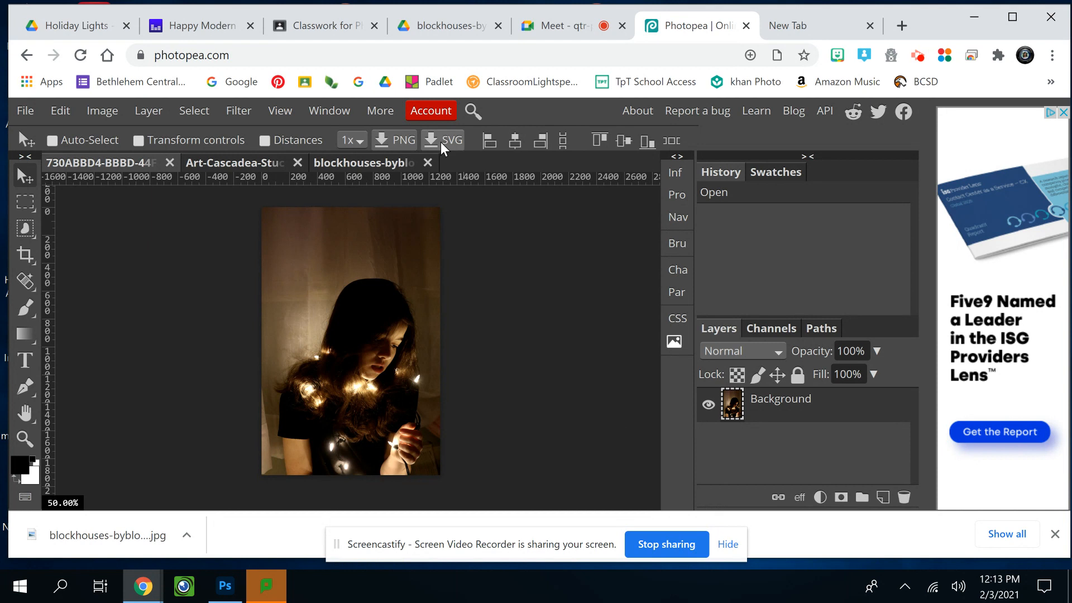
click(383, 110)
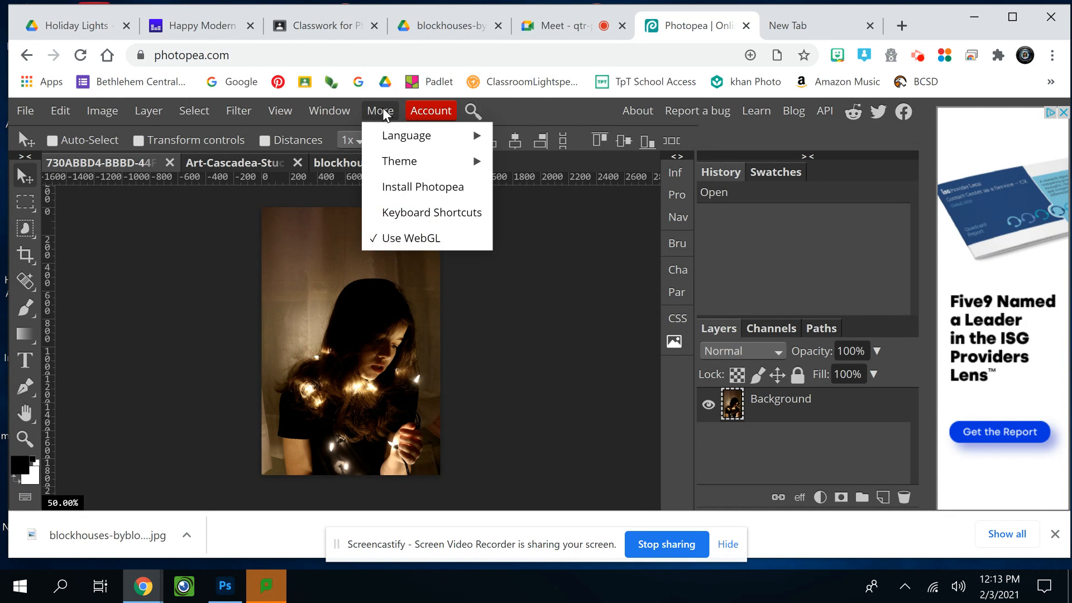
mouse_move(343, 112)
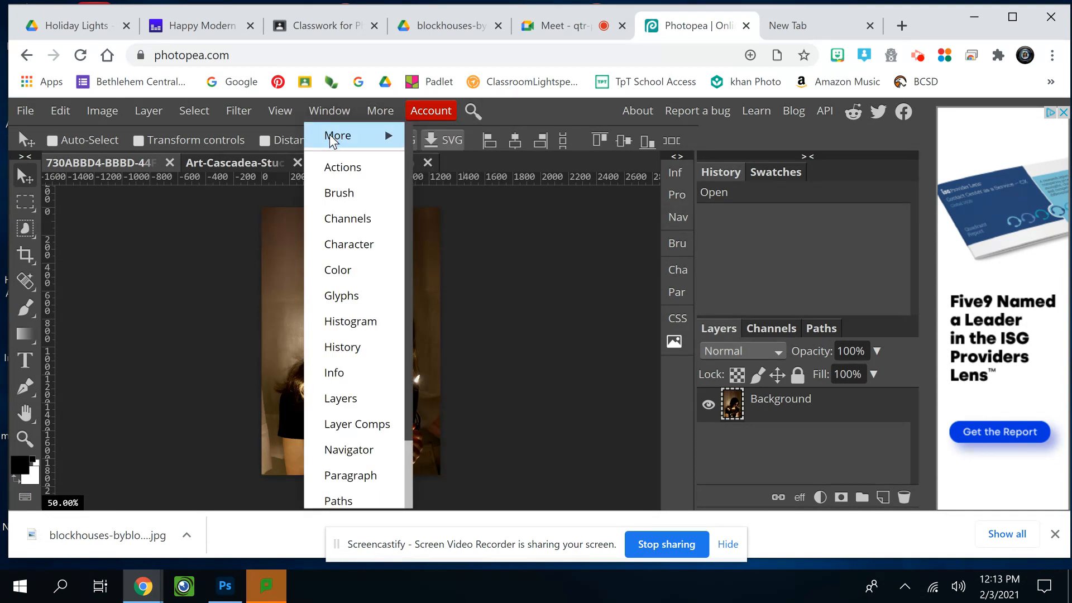
mouse_move(335, 136)
click(584, 347)
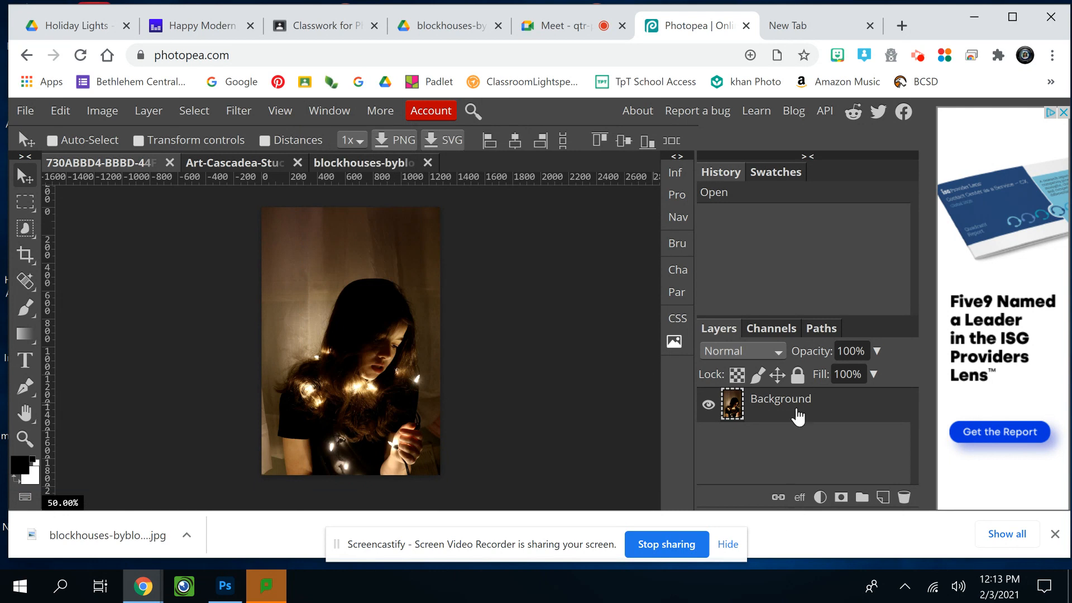
Duplicate the portrait's Background layer
drag(798, 407, 883, 502)
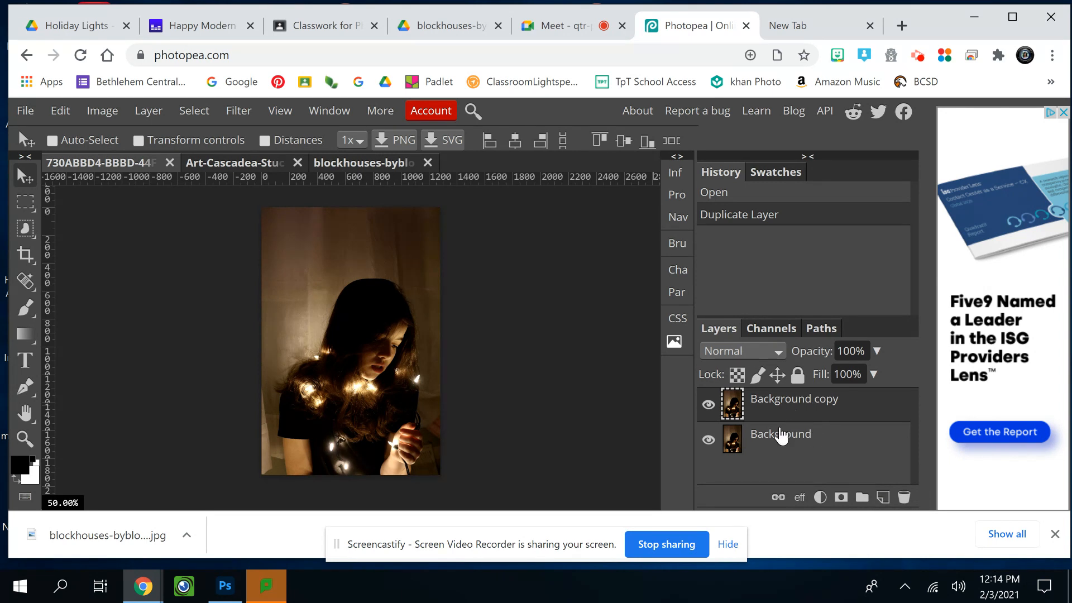
Paint loose black strokes across the portrait on the Background copy layer and toggle the Background layer's visibility
click(24, 309)
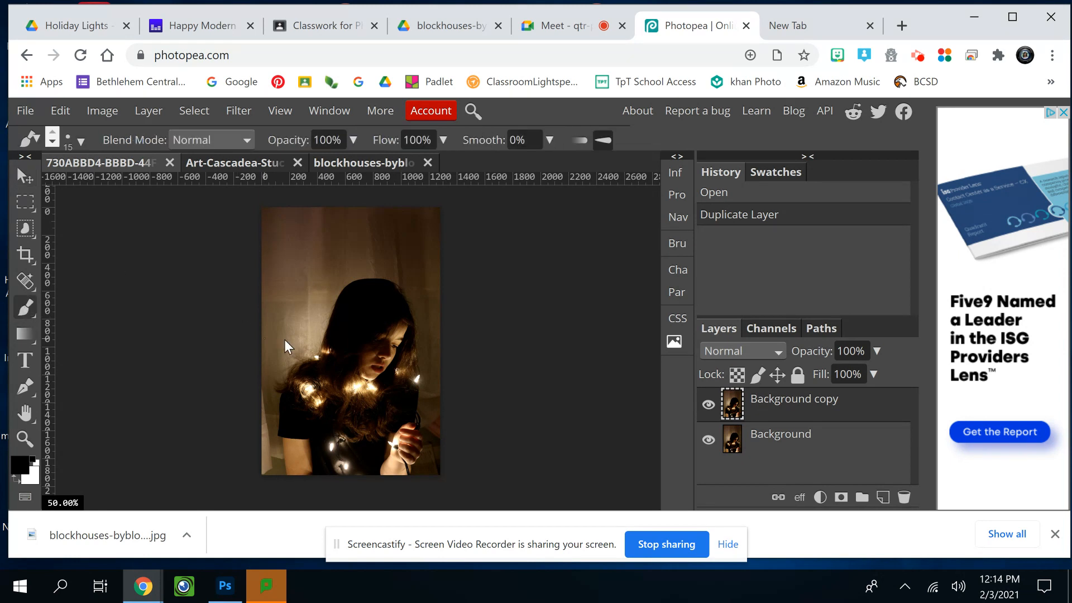
mouse_move(344, 296)
mouse_down()
mouse_move(485, 342)
mouse_move(457, 377)
mouse_move(383, 382)
mouse_move(350, 366)
mouse_move(359, 320)
mouse_move(391, 348)
mouse_move(376, 374)
mouse_move(245, 424)
mouse_up()
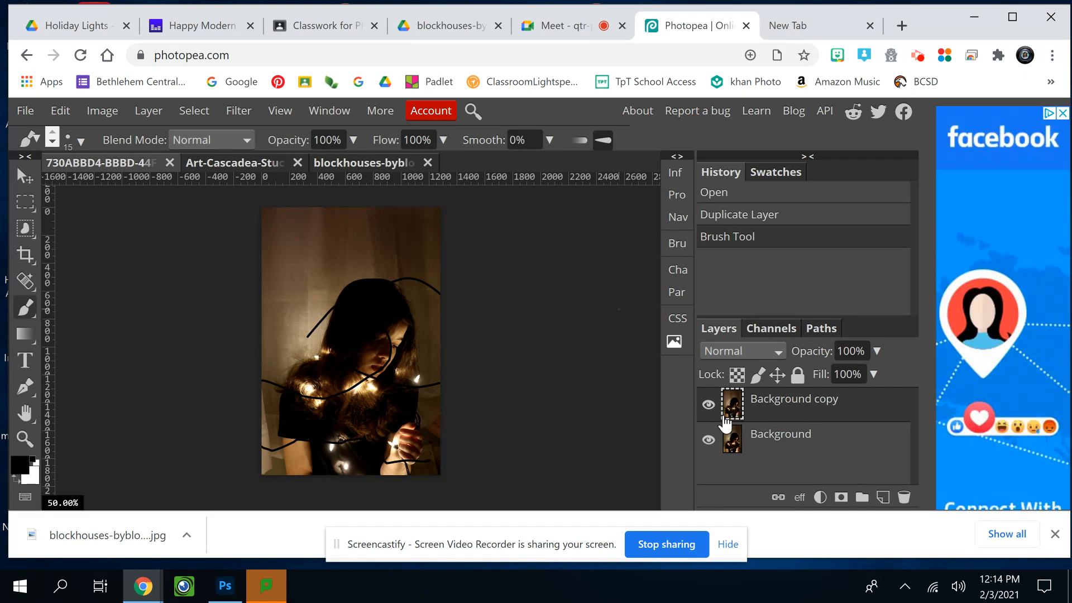
click(708, 440)
click(708, 440)
Undo the visibility toggles and the brush strokes on the Background copy layer
click(66, 118)
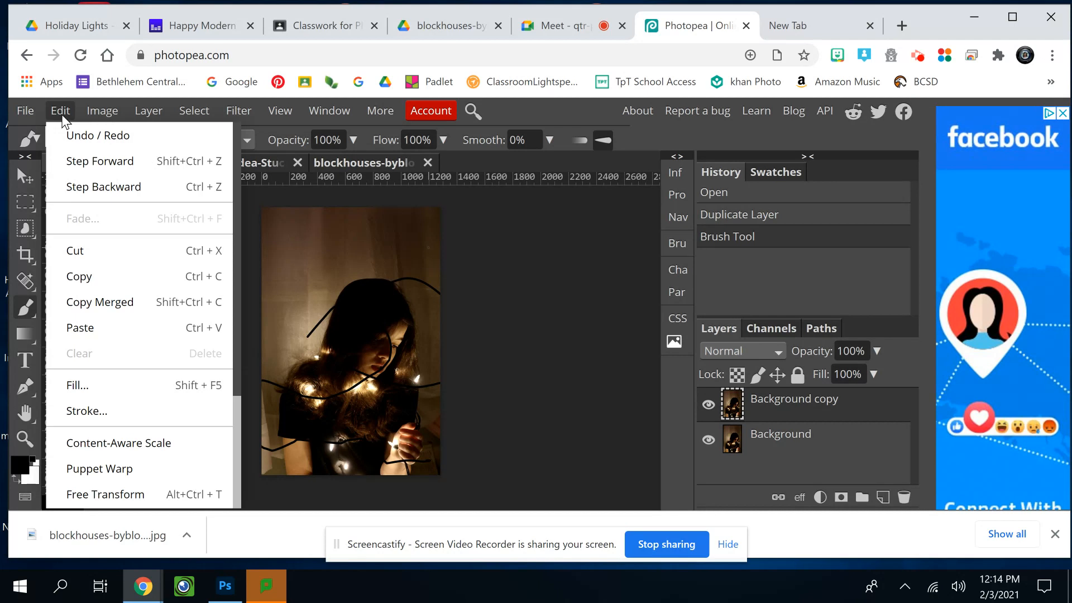
click(69, 138)
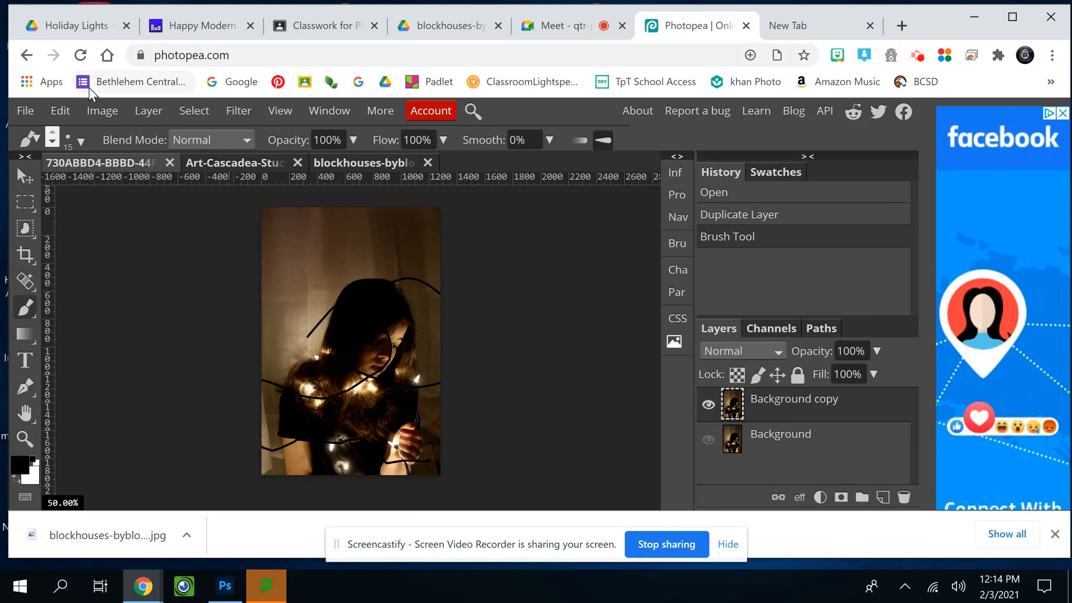
click(59, 109)
click(76, 186)
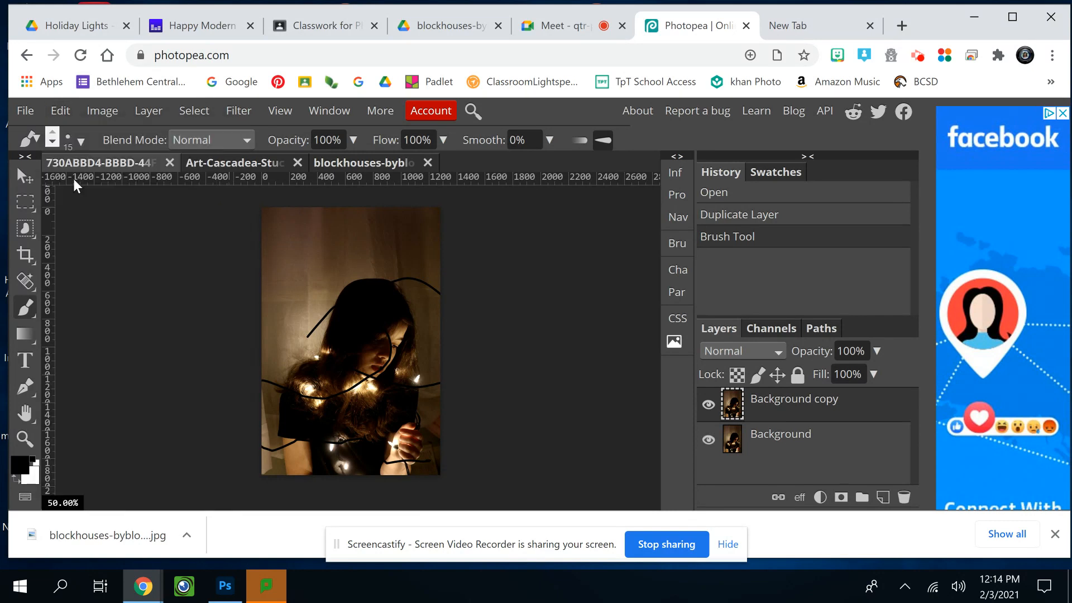
click(62, 111)
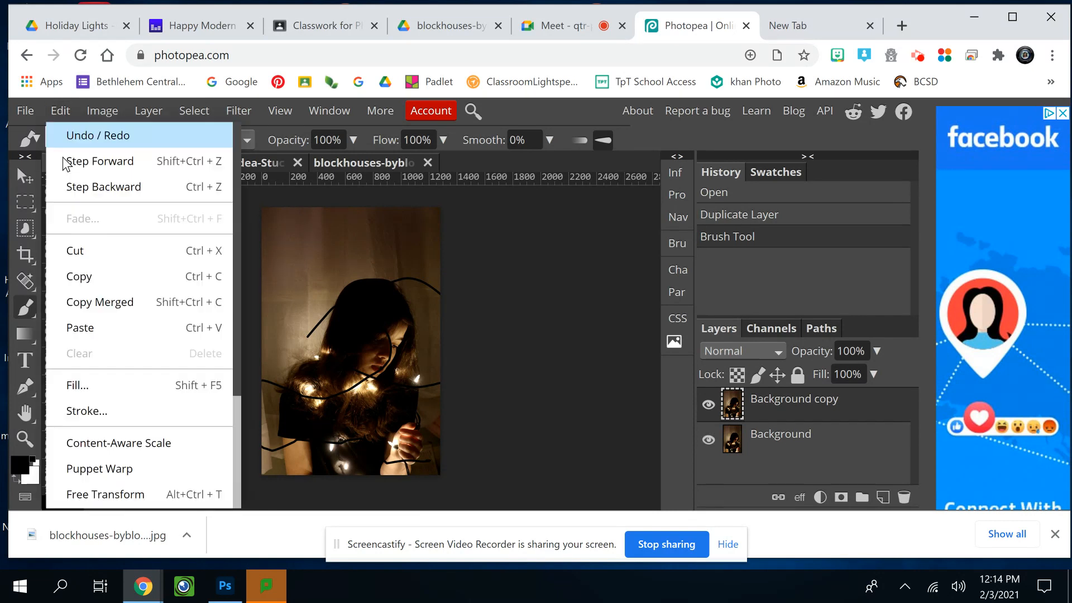
click(73, 188)
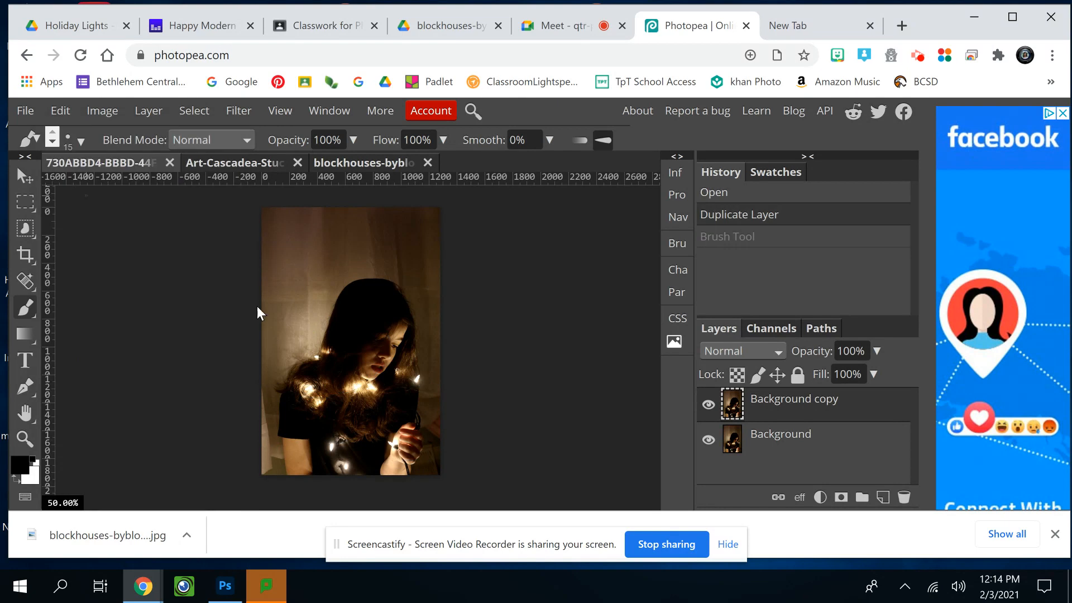
Add an empty layer above Background copy and paint loose black brush strokes across the portrait on it
click(883, 497)
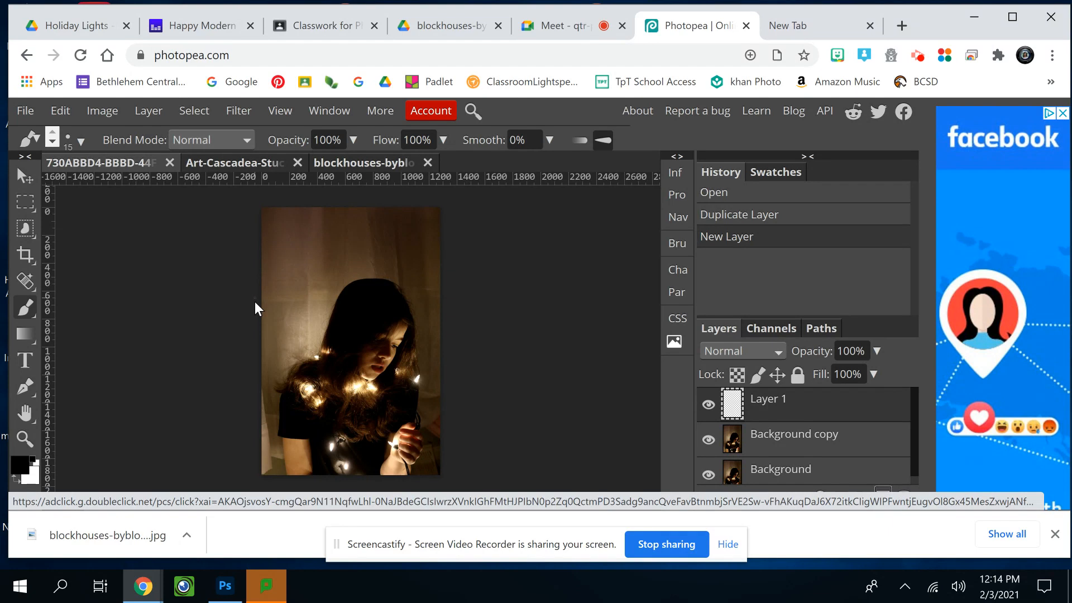
mouse_move(307, 354)
mouse_down()
mouse_move(354, 328)
mouse_move(340, 435)
mouse_move(382, 344)
mouse_move(397, 430)
mouse_move(423, 304)
mouse_move(294, 155)
mouse_move(237, 203)
mouse_move(344, 237)
mouse_move(413, 331)
mouse_up()
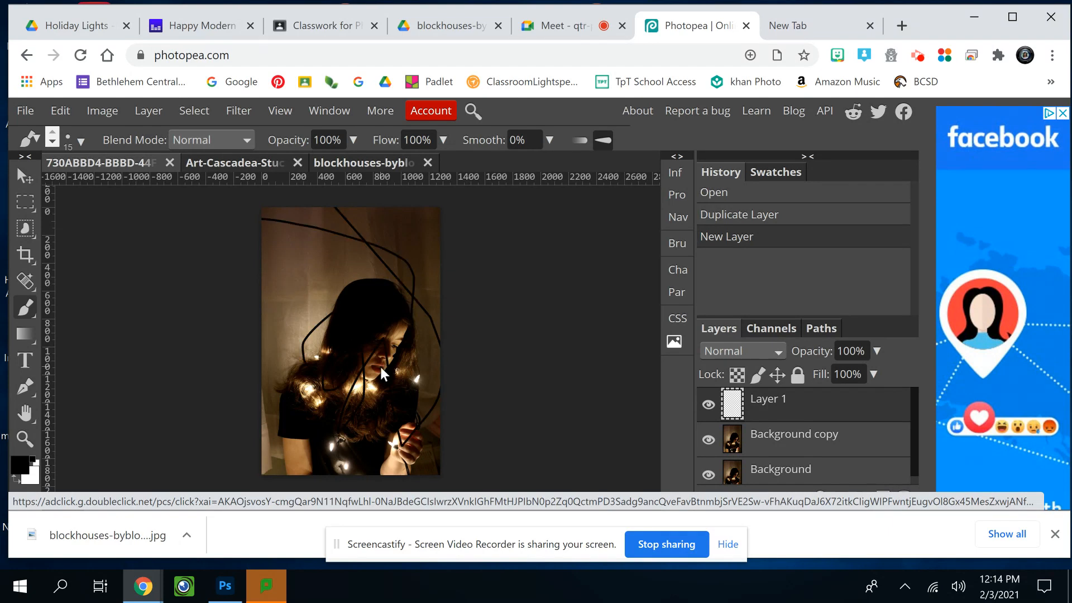
drag(380, 366, 384, 370)
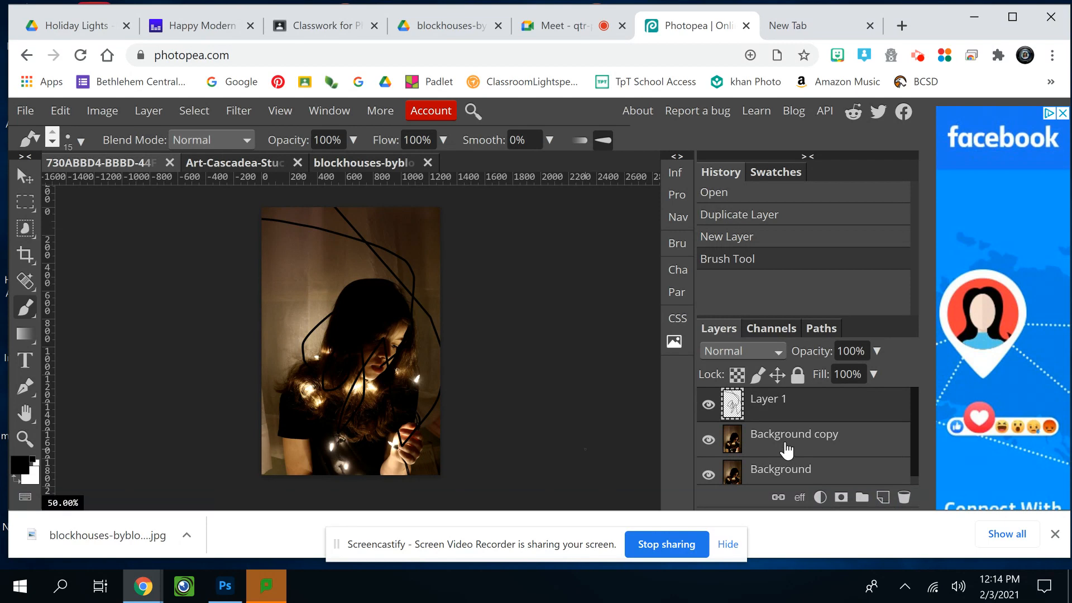
Hide the Background and Background copy layers and move the strokes on Layer 1 up and to the left
click(708, 474)
click(708, 439)
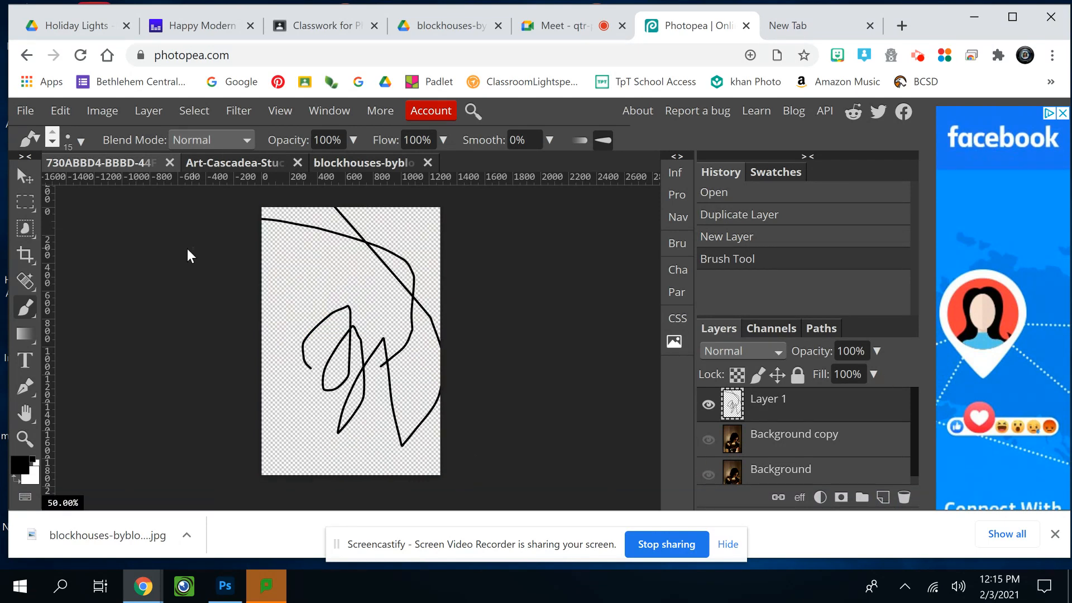
click(25, 175)
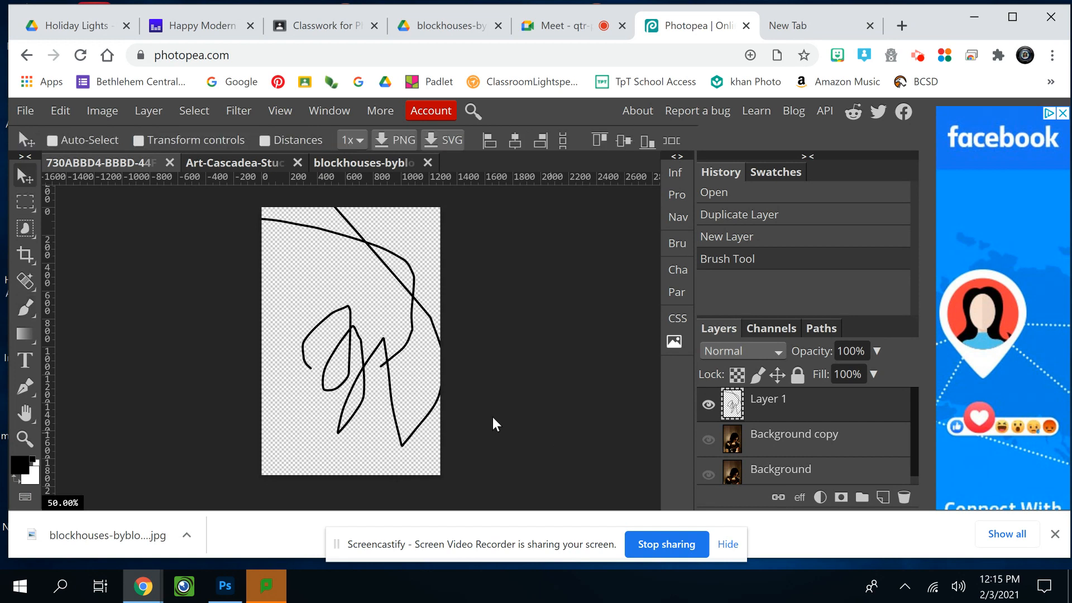
mouse_move(492, 416)
mouse_down()
mouse_move(361, 363)
mouse_move(390, 335)
mouse_move(466, 371)
mouse_up()
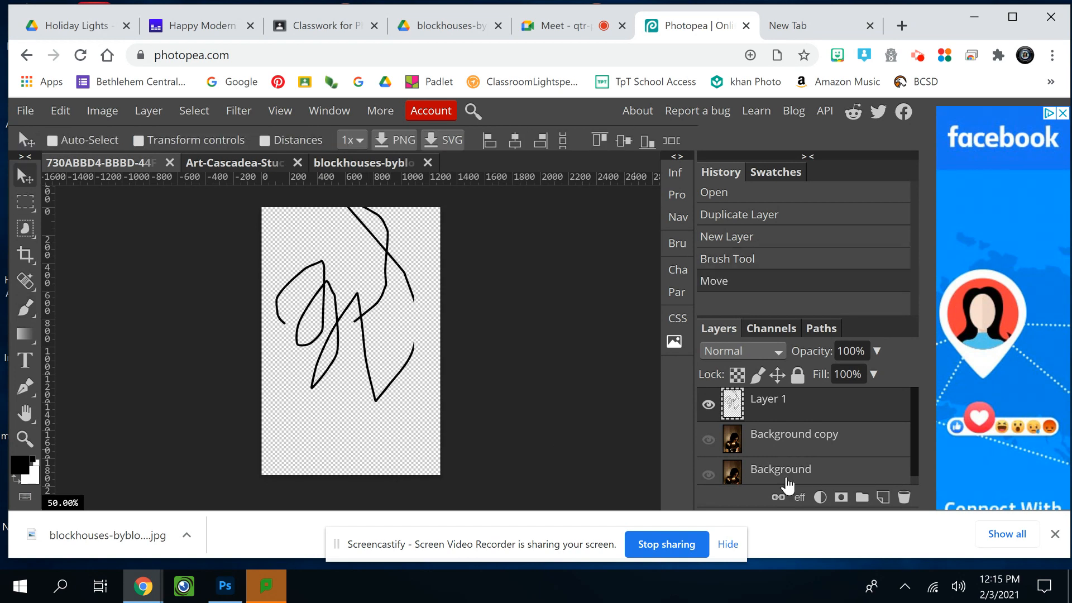
Show the Background copy and Background layers again and delete Layer 1 with its strokes
click(707, 440)
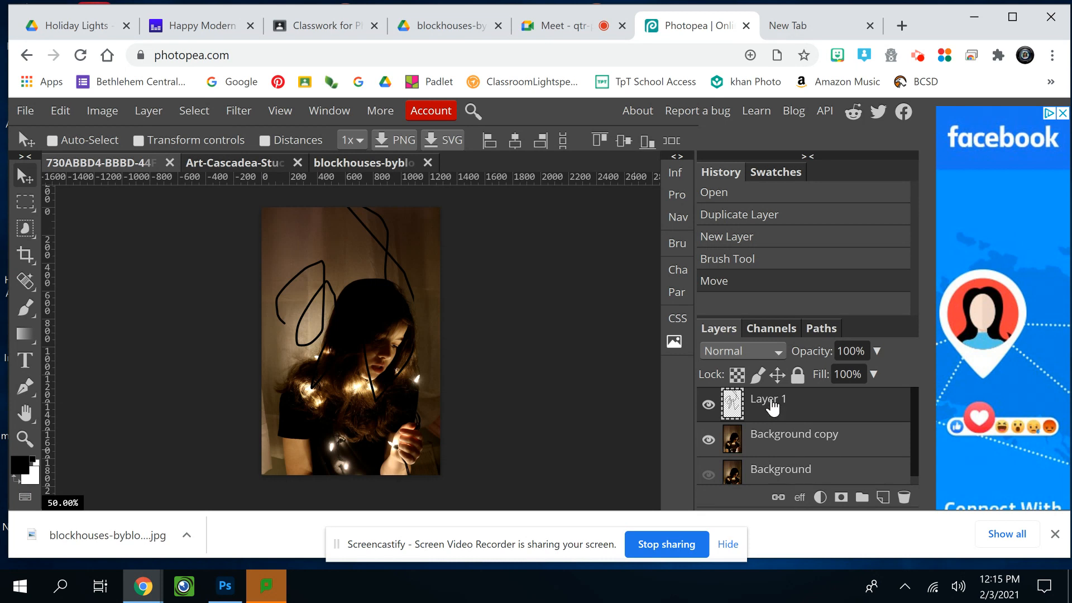
click(904, 499)
click(708, 440)
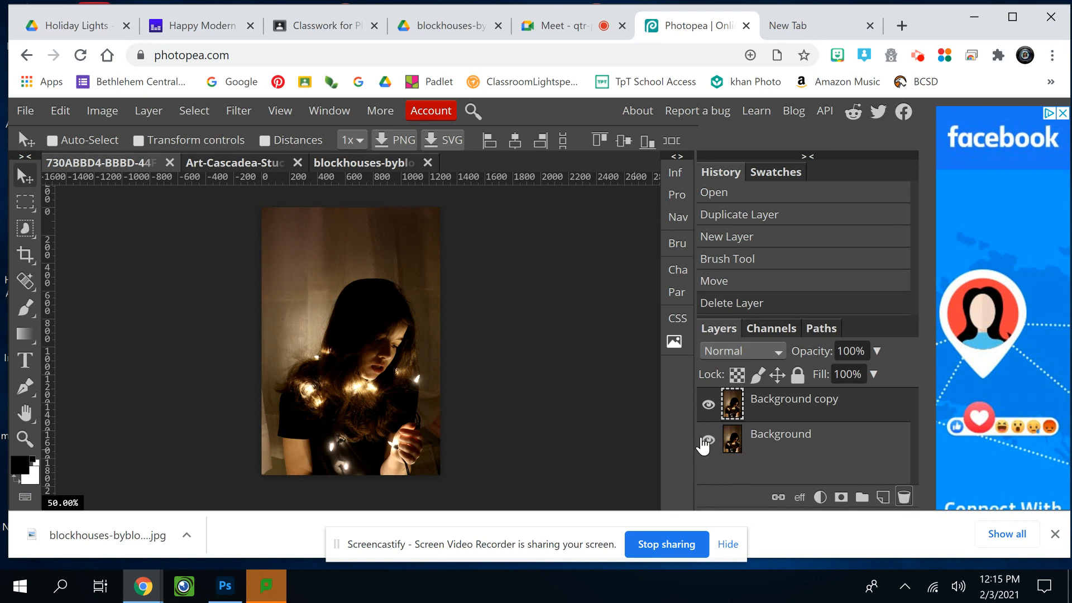
Lock the Background layer completely and make Background copy the active layer
click(782, 441)
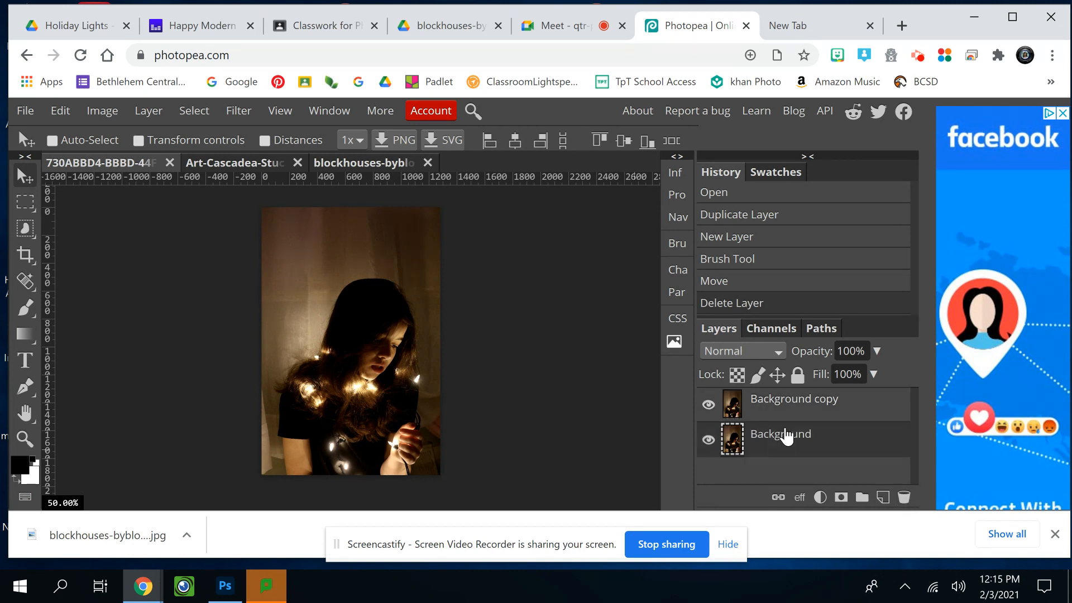
click(797, 375)
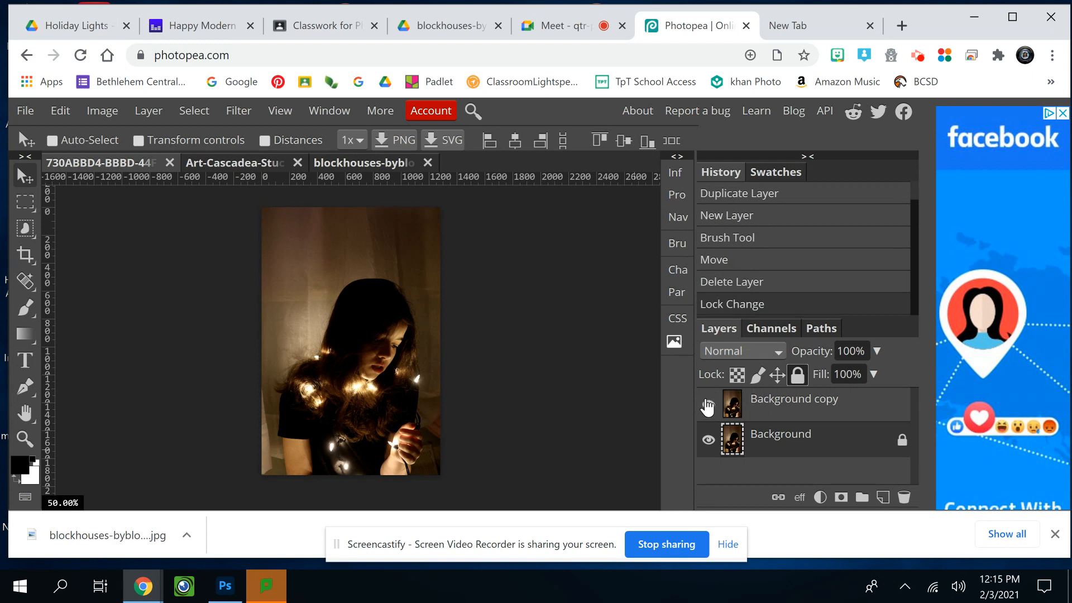
click(793, 416)
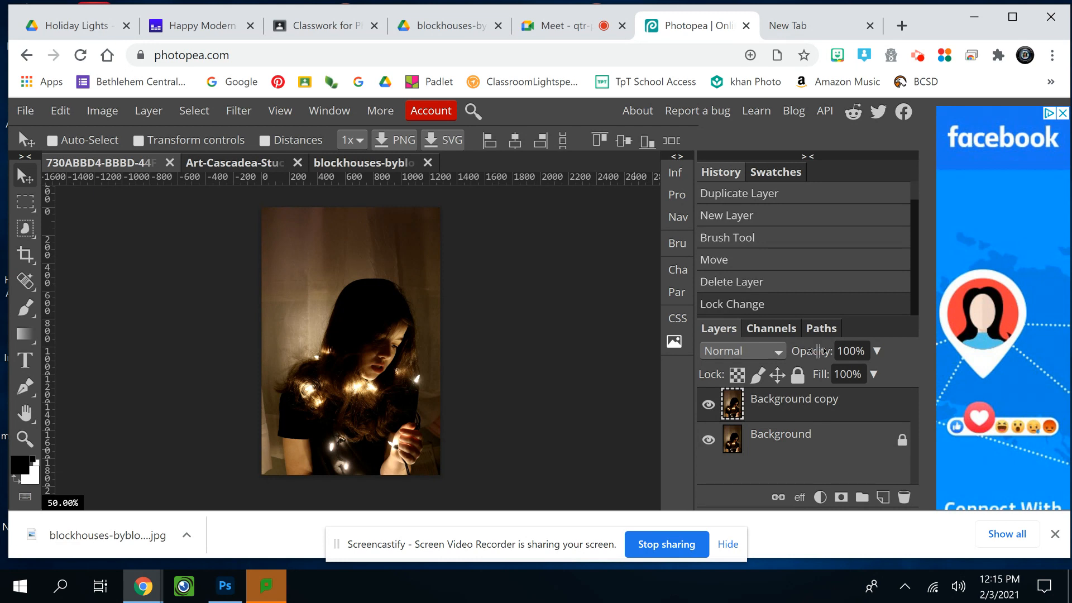
Dismiss the downloads bar and screen-sharing notice, and add a Brightness/Contrast adjustment layer above Background copy
click(1055, 534)
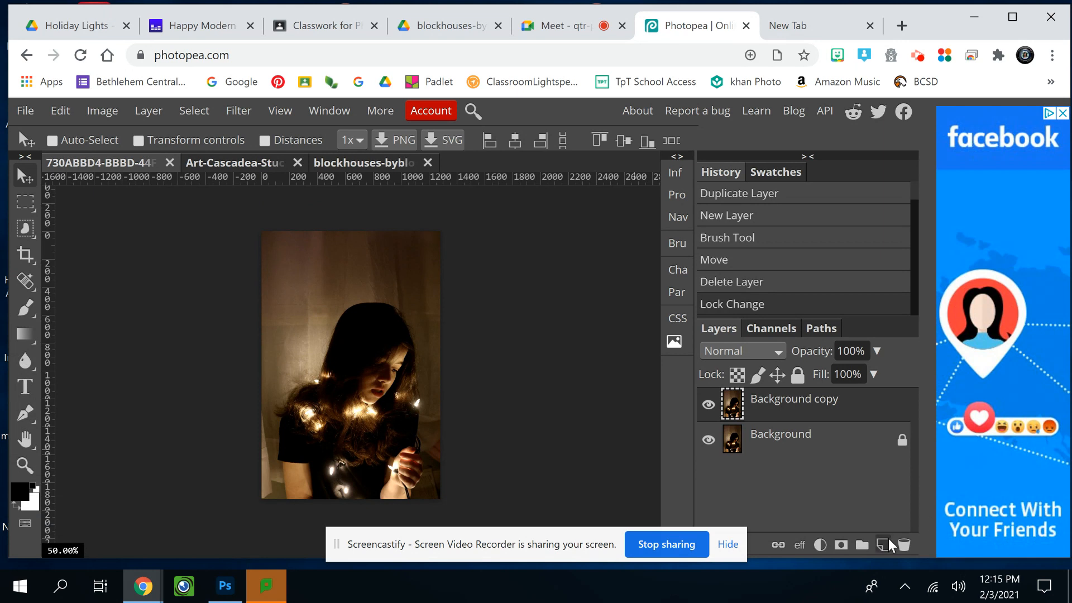
click(727, 544)
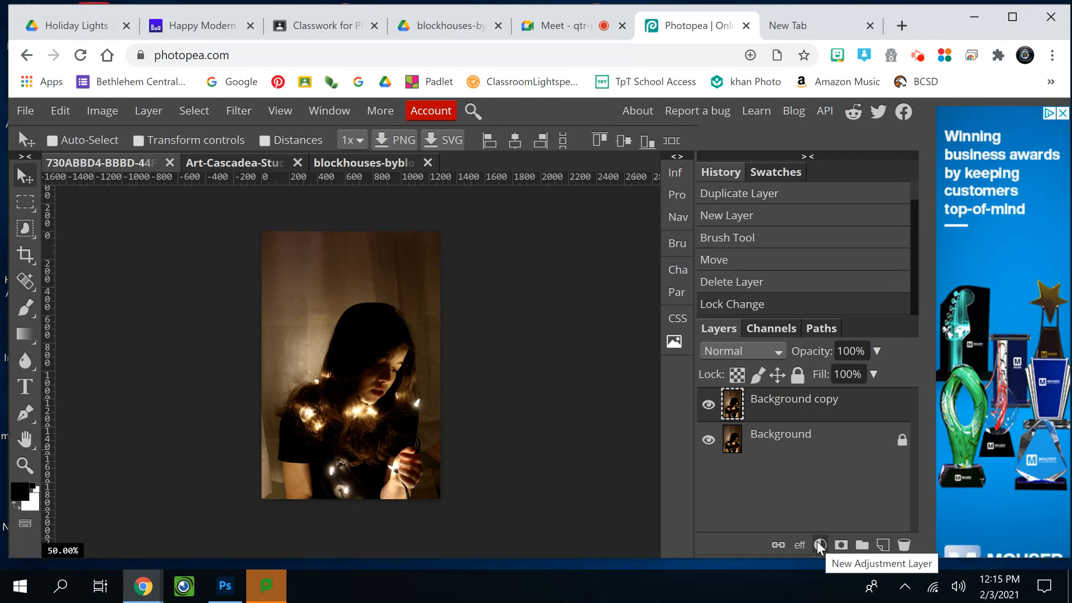
click(820, 546)
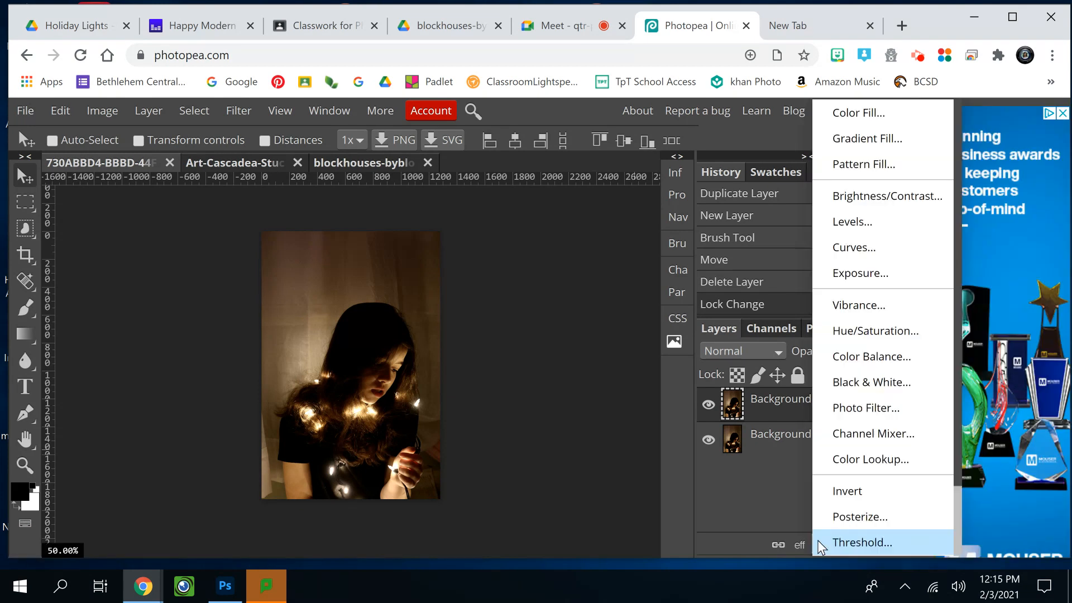
click(862, 201)
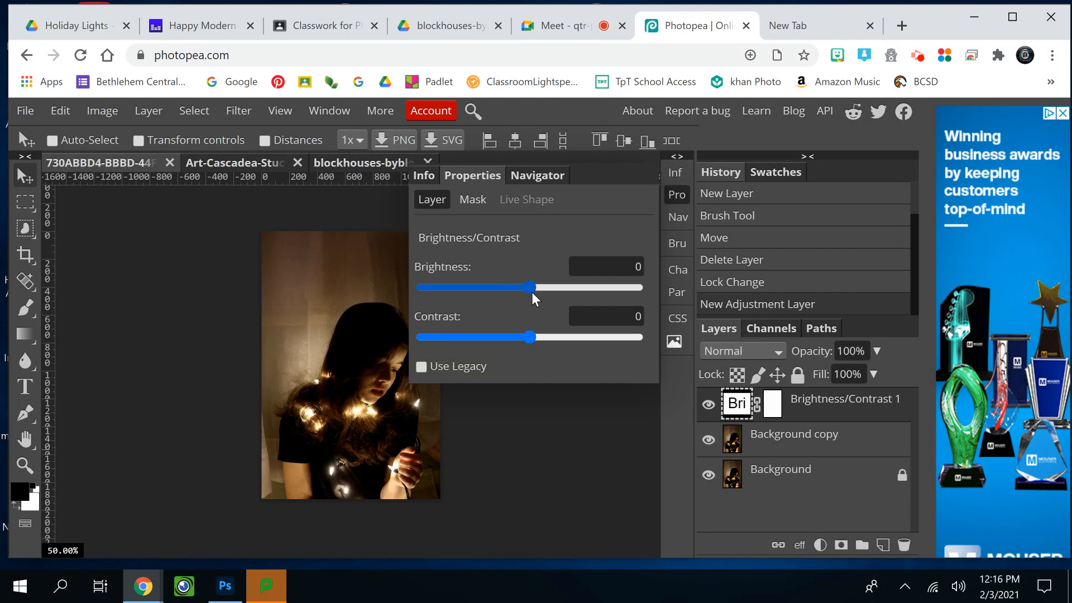
Set the adjustment layer's brightness to 36 and contrast to -21
drag(524, 286, 553, 288)
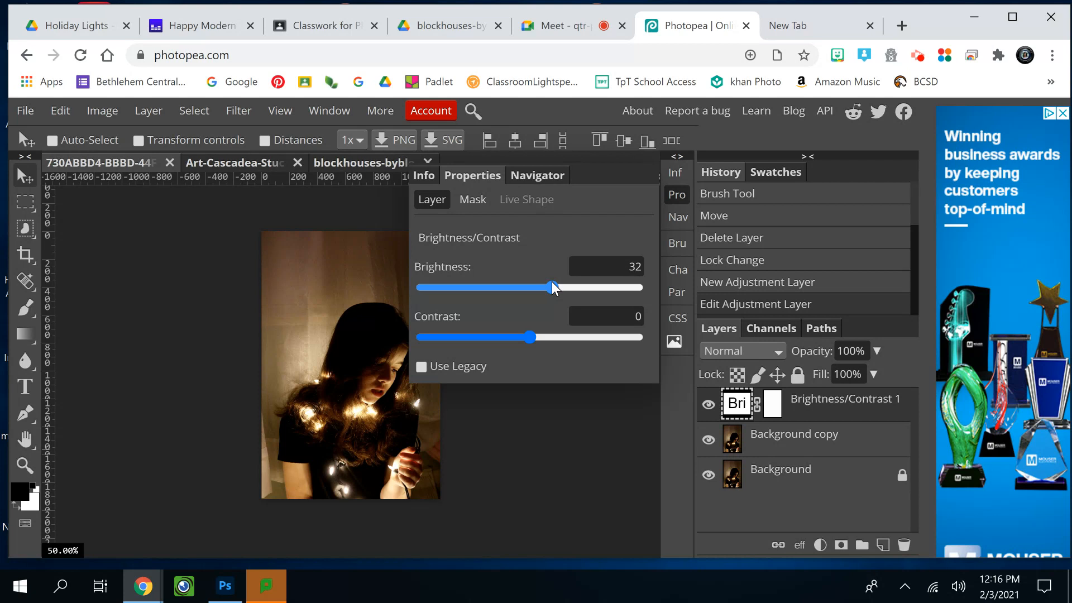
drag(529, 336, 497, 336)
drag(495, 336, 506, 336)
drag(554, 286, 554, 286)
Compare the portrait with the Brightness/Contrast 1 layer hidden and shown, and close the adjustment's properties
click(708, 408)
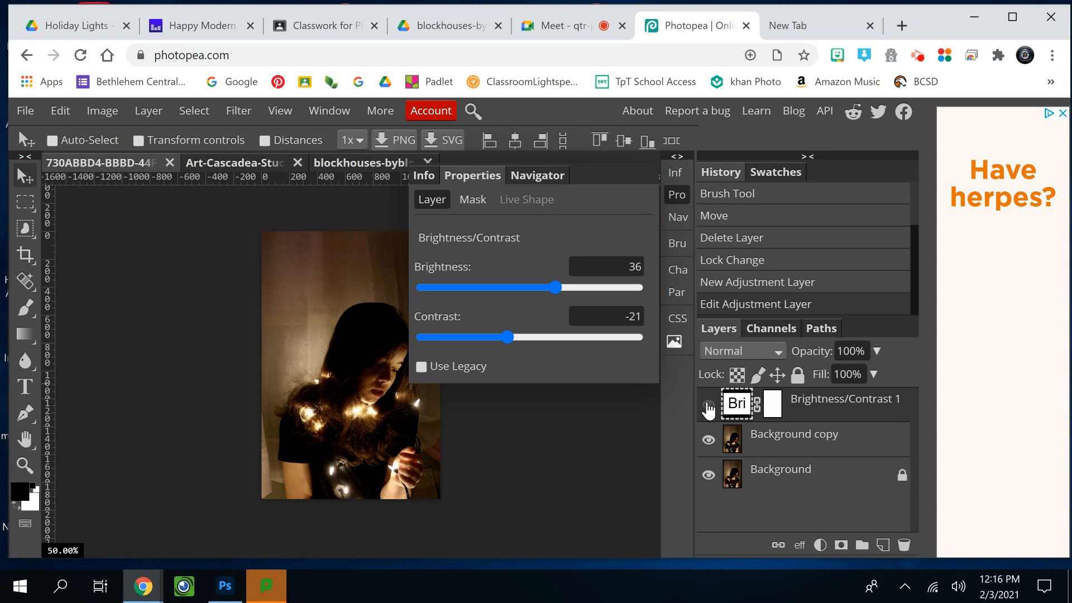
click(709, 407)
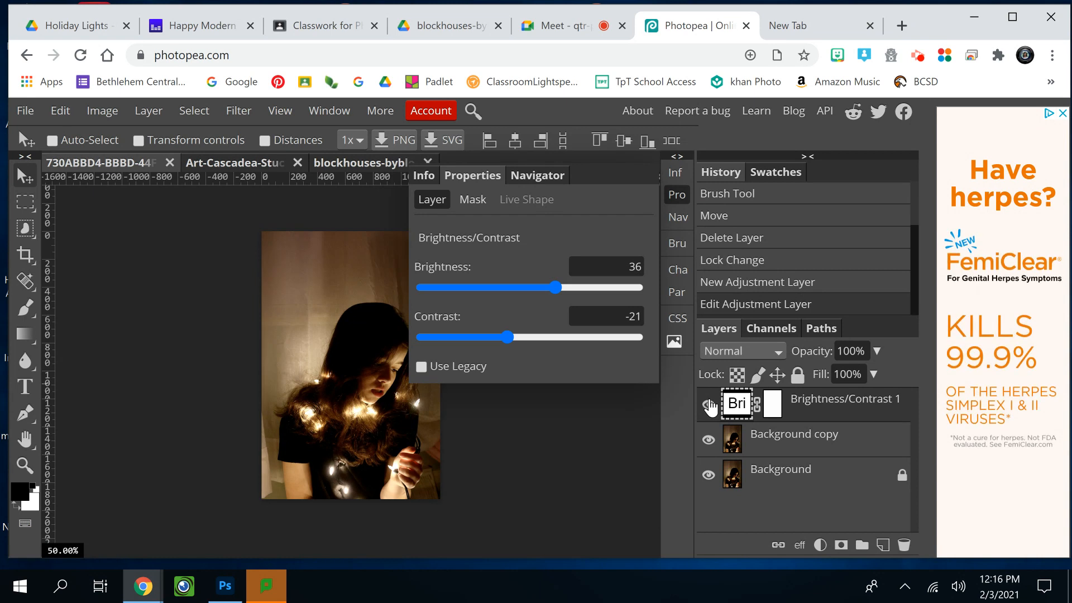
click(708, 407)
click(708, 407)
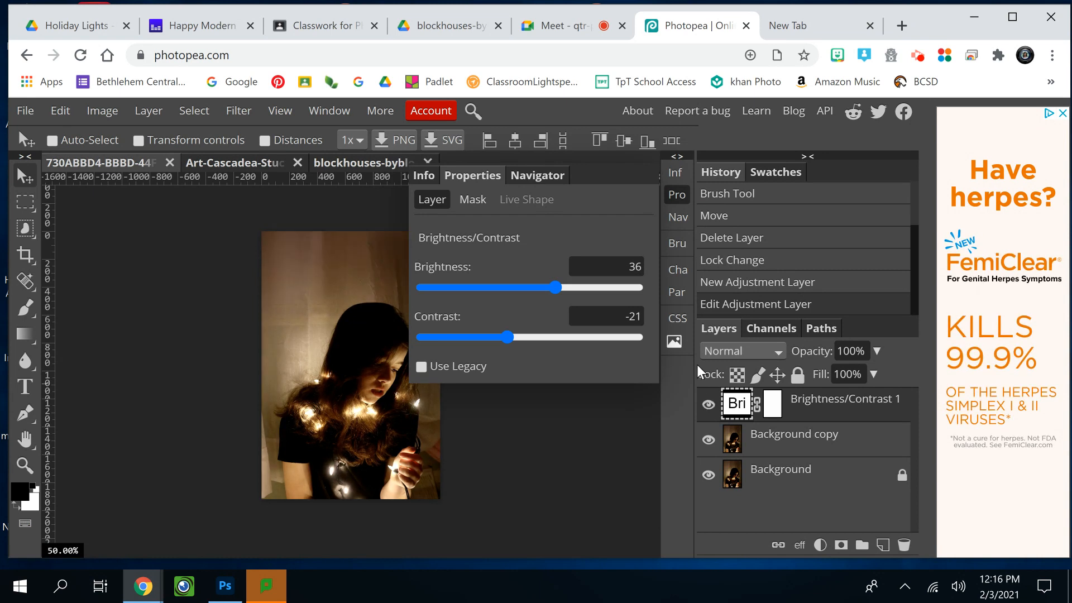
click(674, 196)
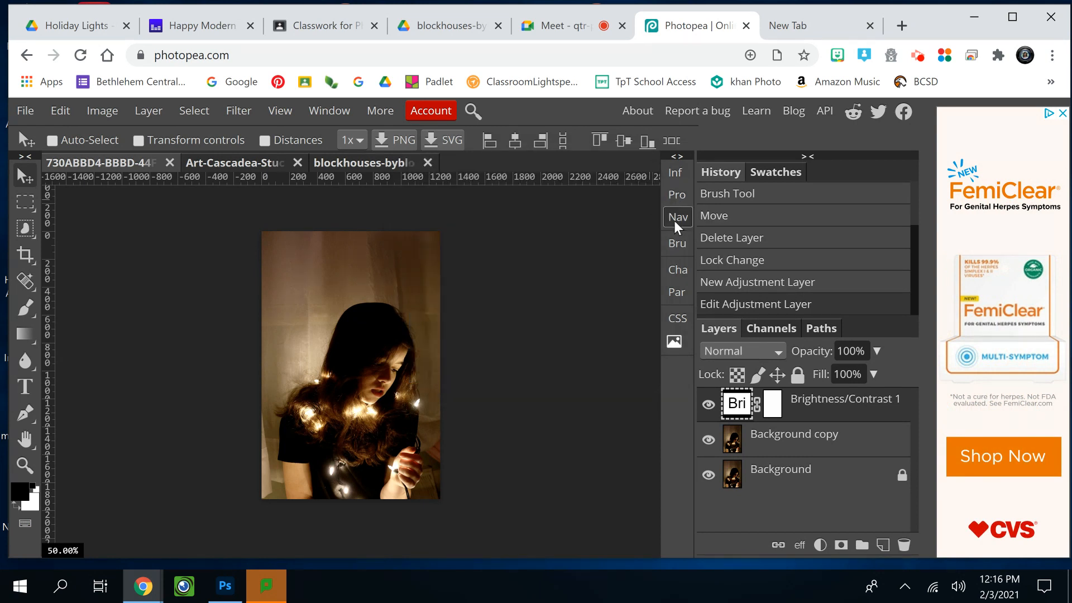
Compare the enlarged portrait with and without the brightness adjustment, leaving the Brightness/Contrast 1 layer visible
click(675, 217)
click(548, 337)
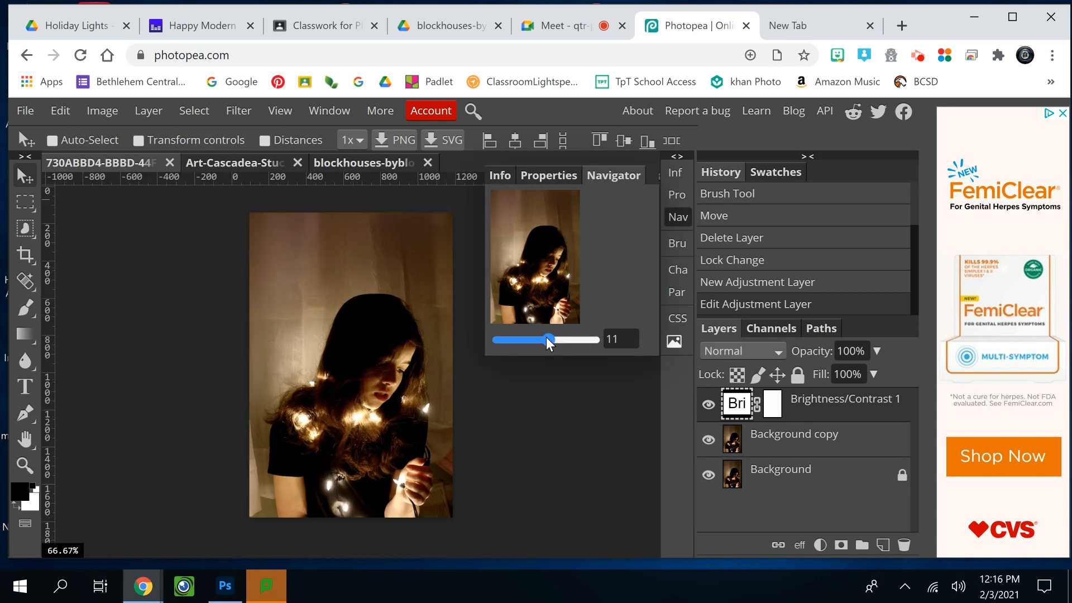
click(685, 218)
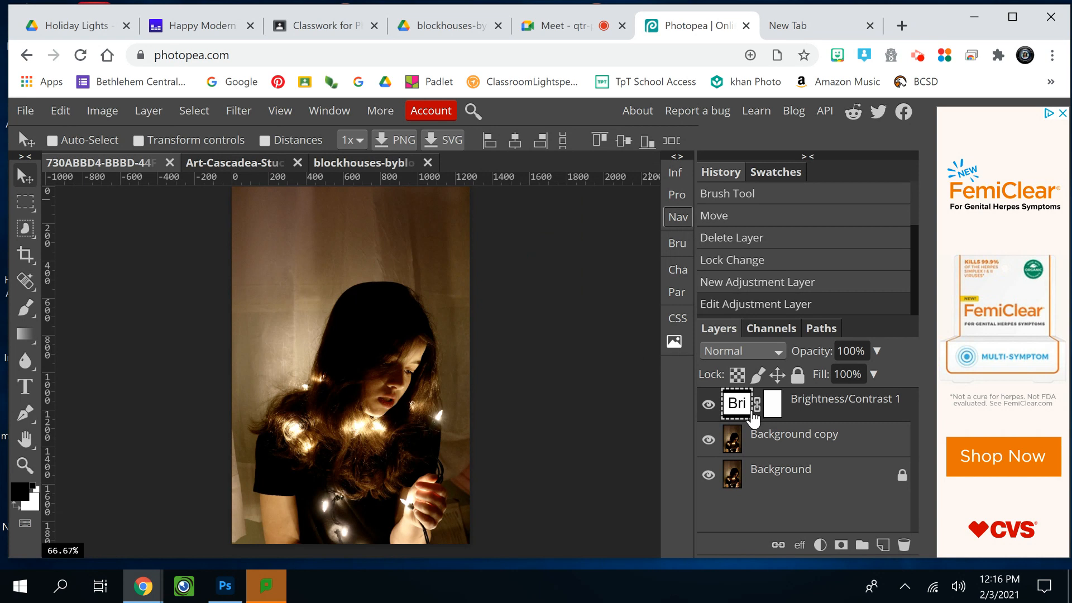
click(708, 405)
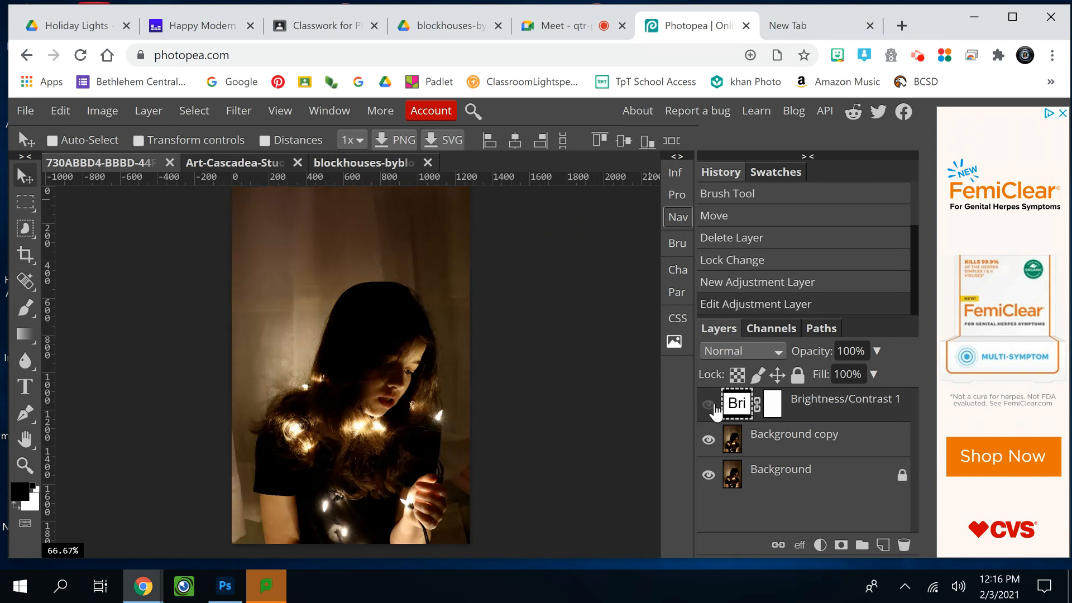
click(708, 407)
click(709, 406)
click(708, 406)
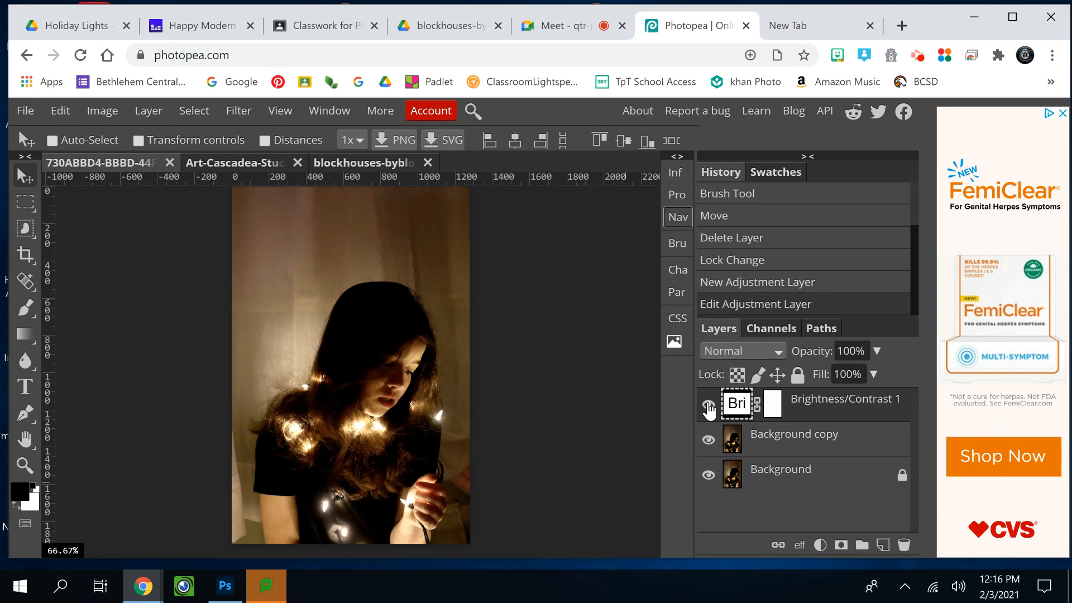
click(708, 406)
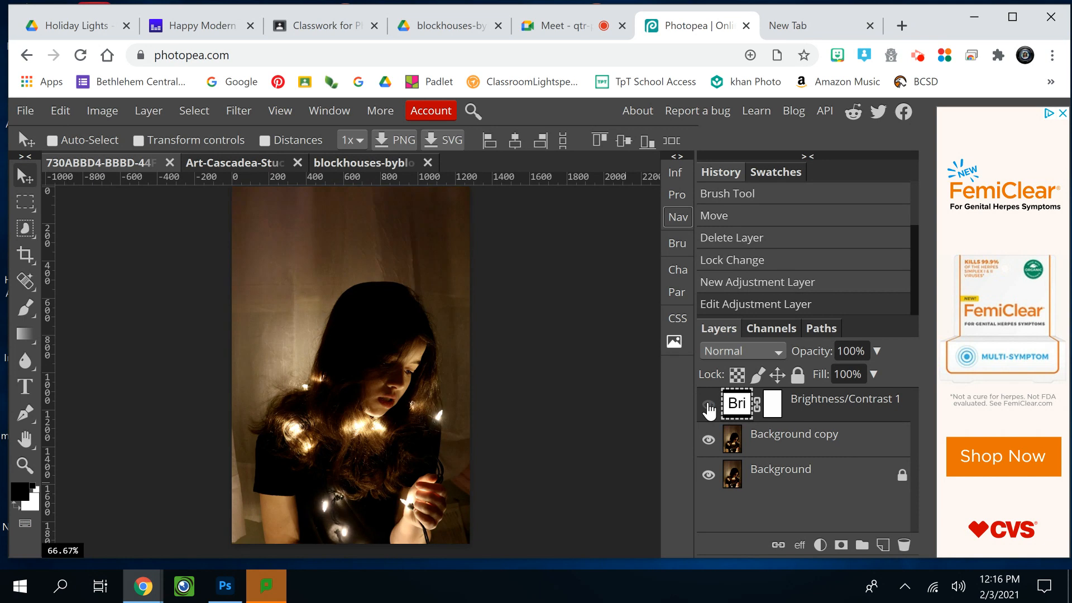
click(708, 406)
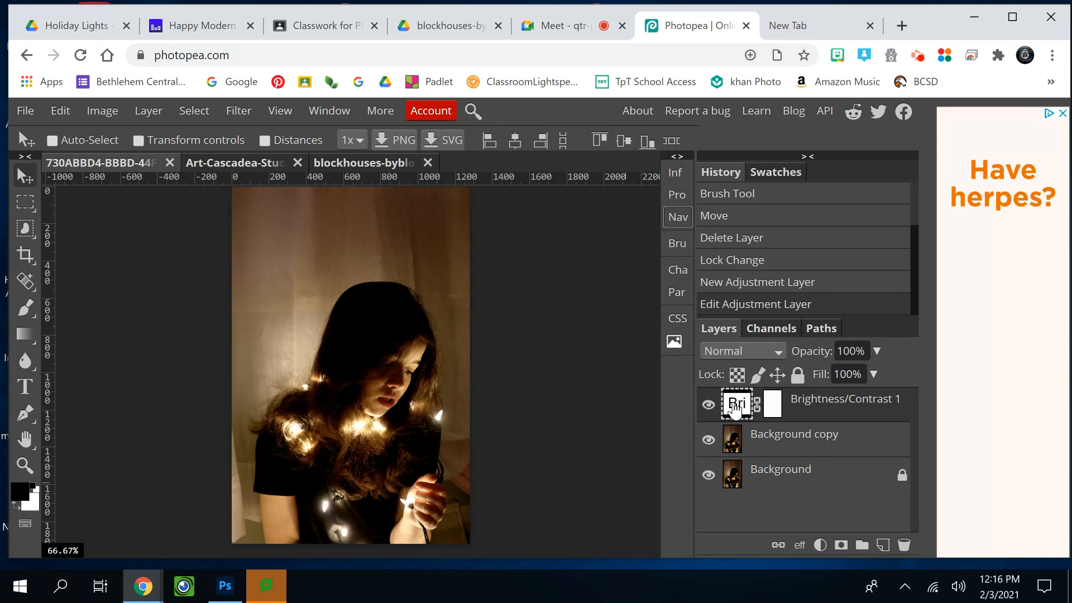
Paint a diagonal black stroke and a dot on the Brightness/Contrast 1 mask over the curtain, using a hard 72 px brush
click(772, 402)
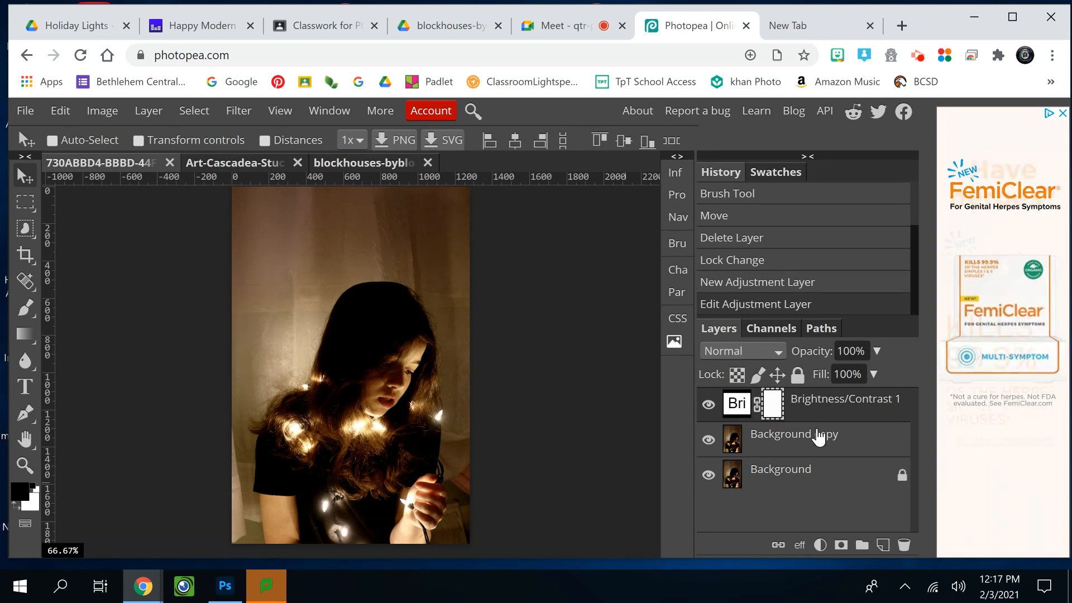
click(28, 313)
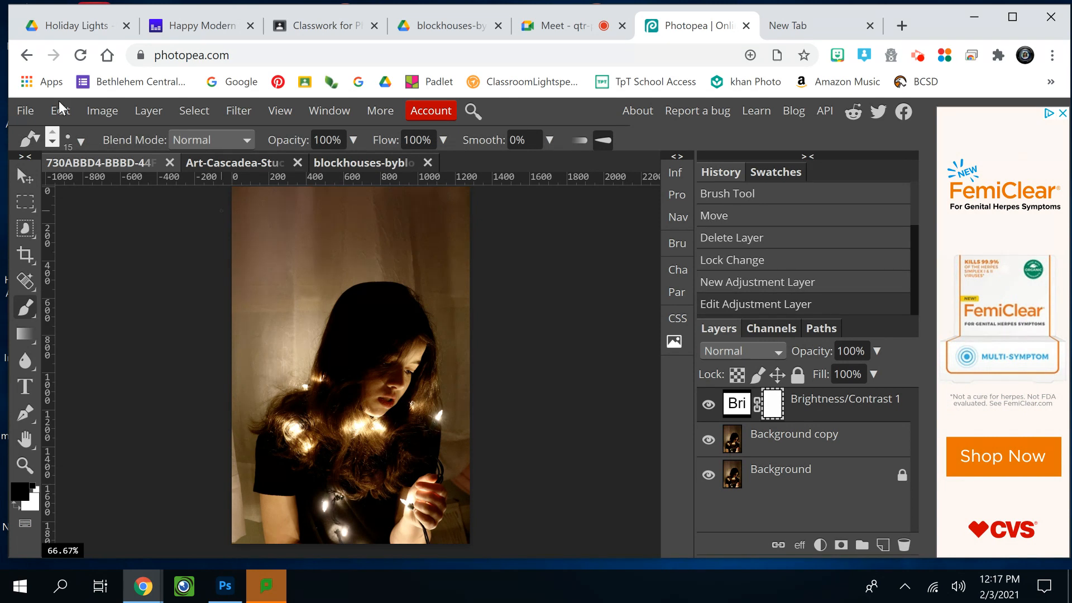
click(77, 137)
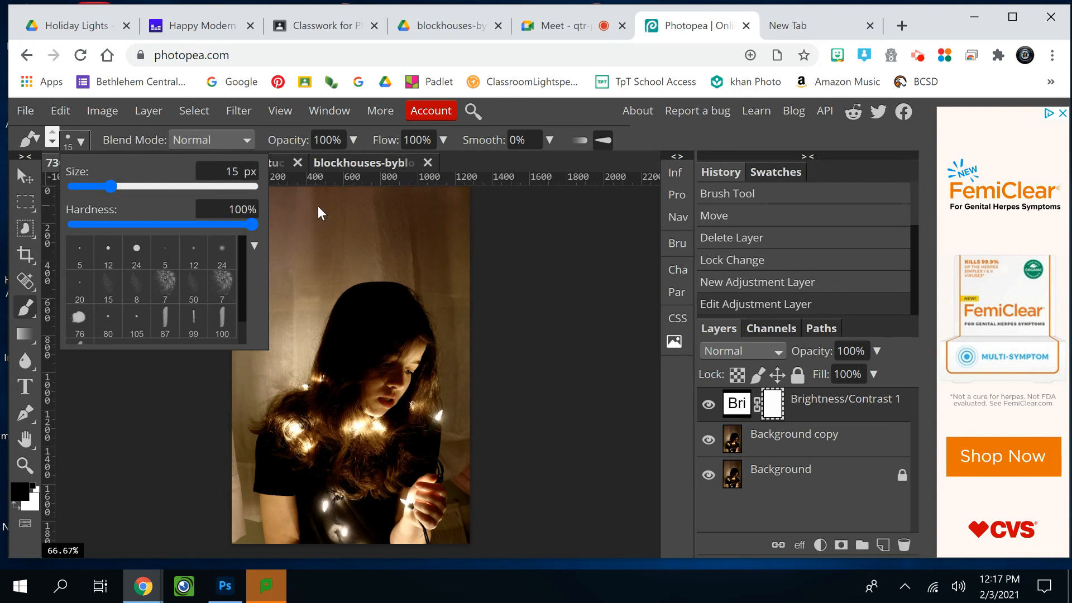
click(140, 186)
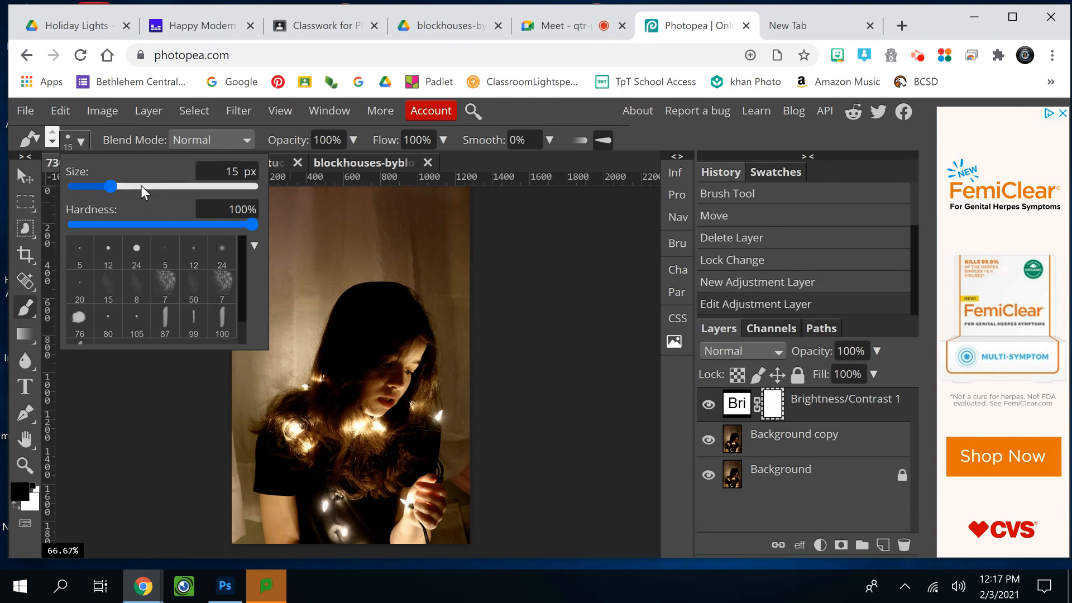
click(324, 218)
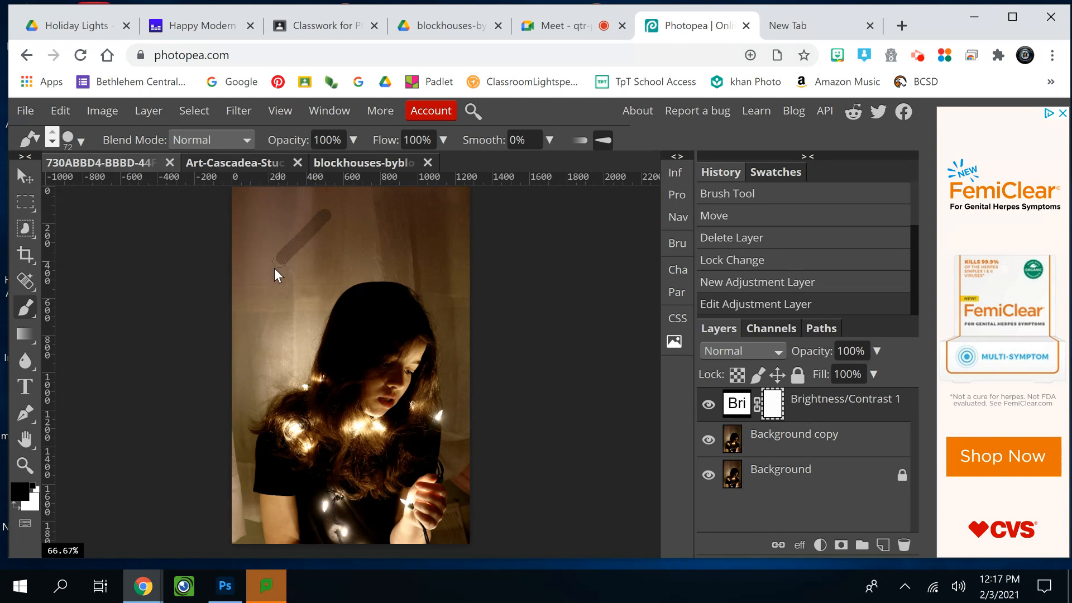
drag(273, 274, 272, 273)
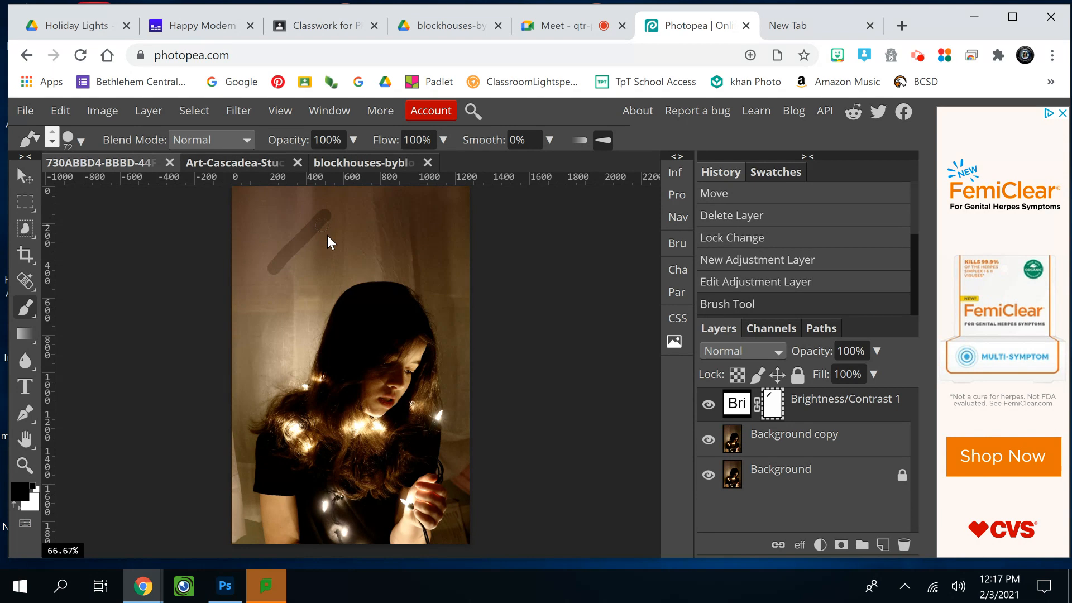
click(334, 246)
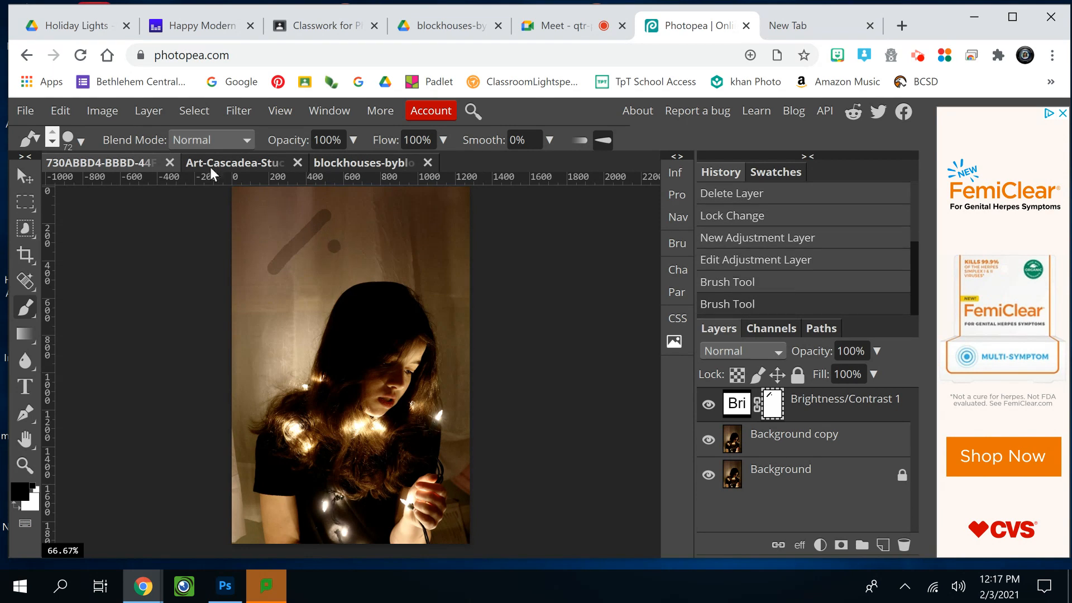
Set the brush hardness to 0% and paint one soft black dab on the mask near the earlier marks
click(80, 143)
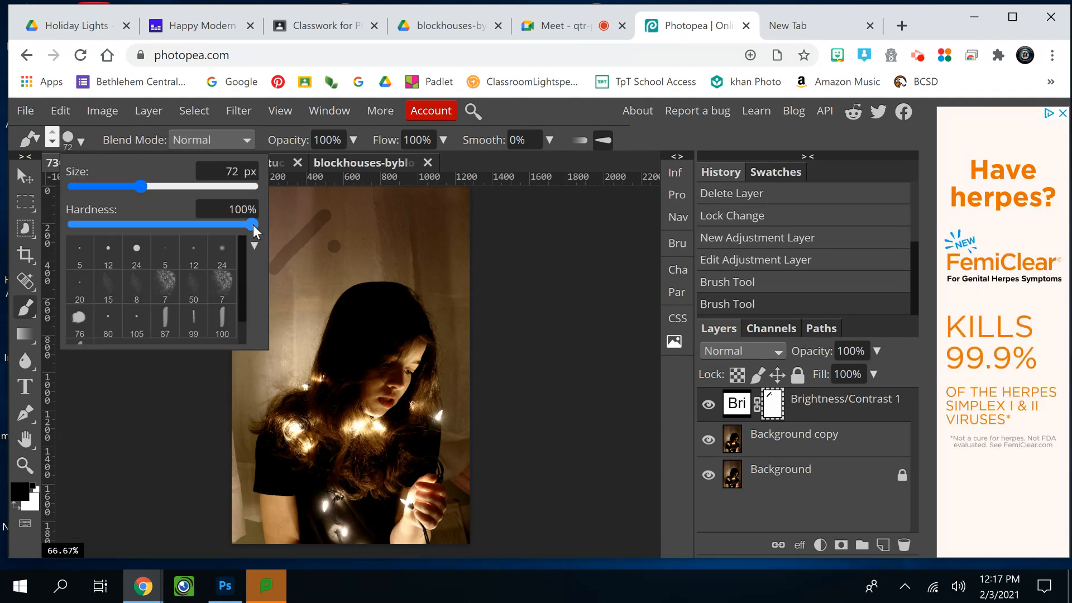
drag(252, 224, 75, 225)
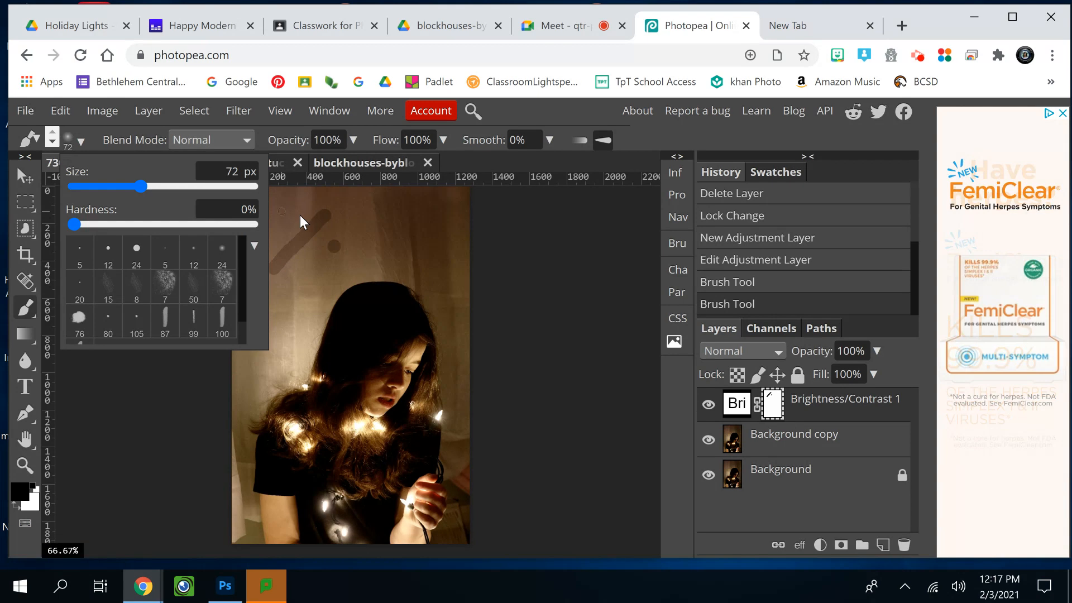
click(341, 229)
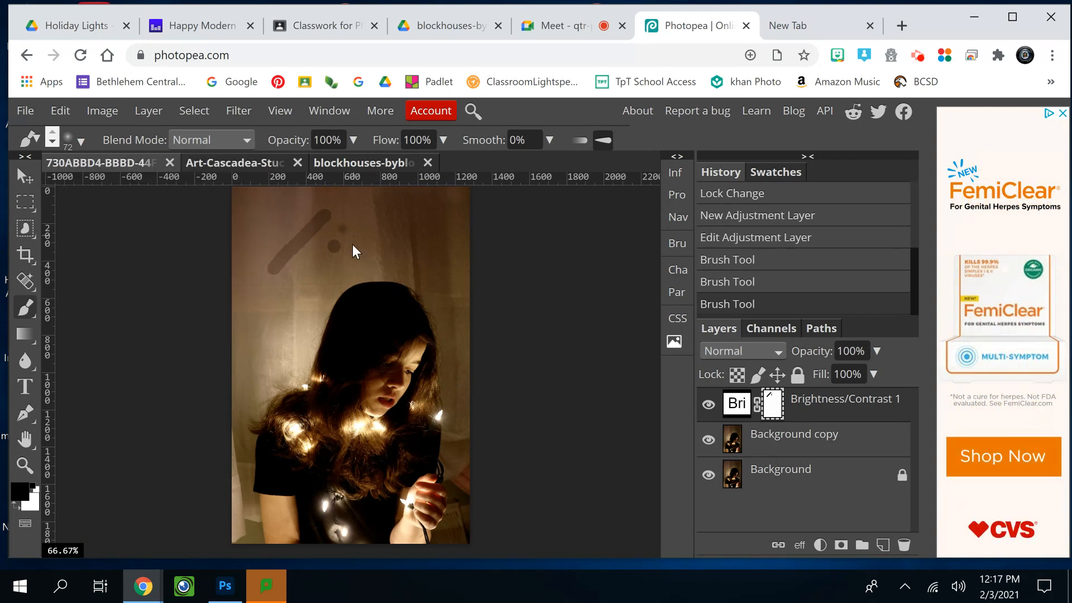
Enlarge the soft brush to 530 px and paint the adjustment mask black over the curtain and the portrait's outer edges
click(81, 142)
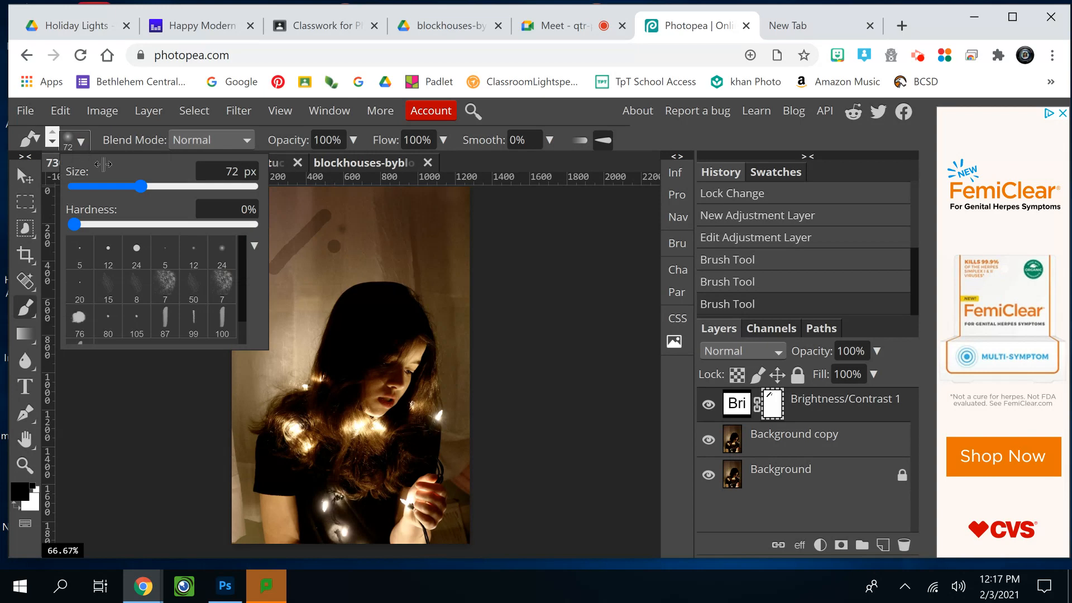
click(174, 187)
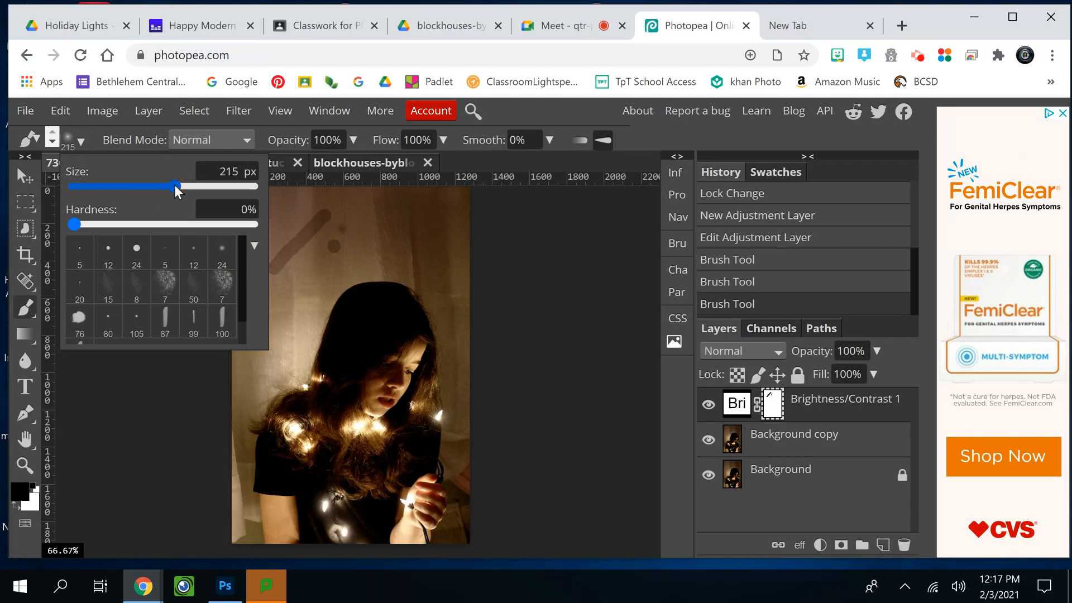
click(215, 186)
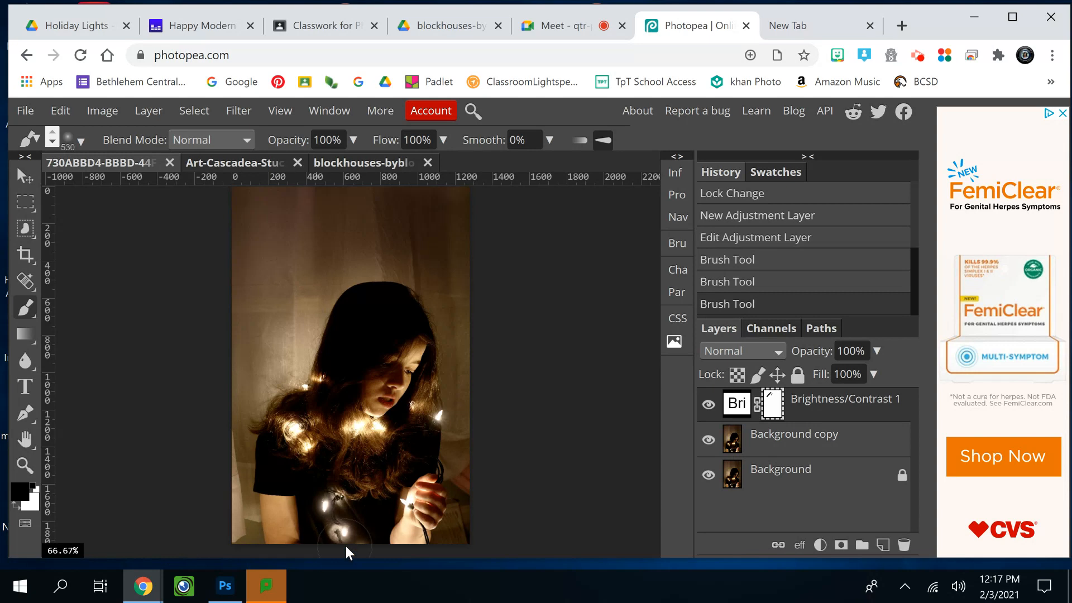
mouse_move(315, 555)
mouse_down()
mouse_move(254, 469)
mouse_move(403, 528)
mouse_up()
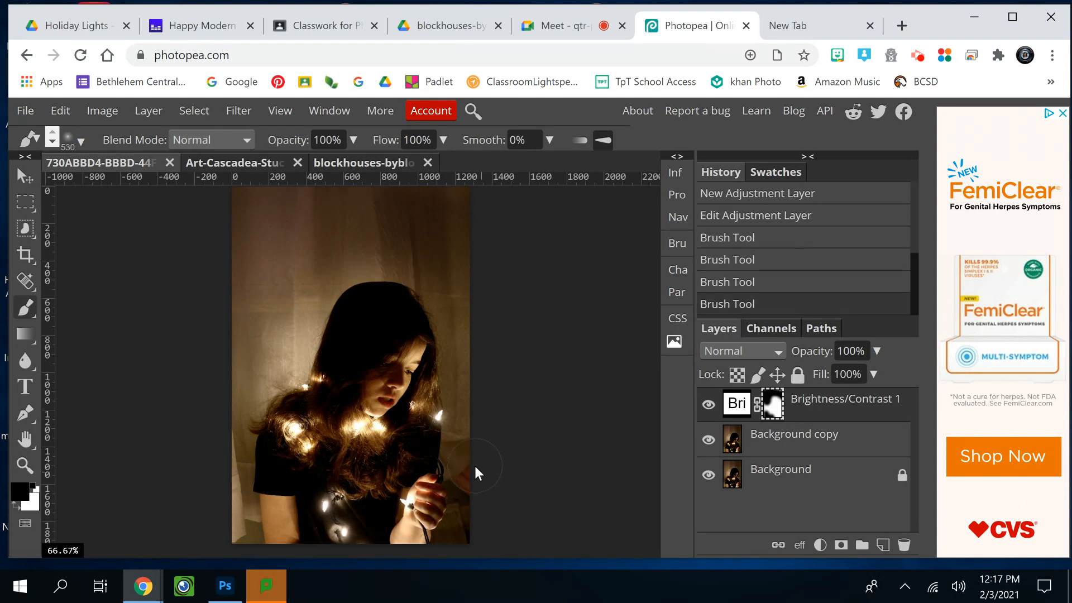
drag(475, 467, 472, 463)
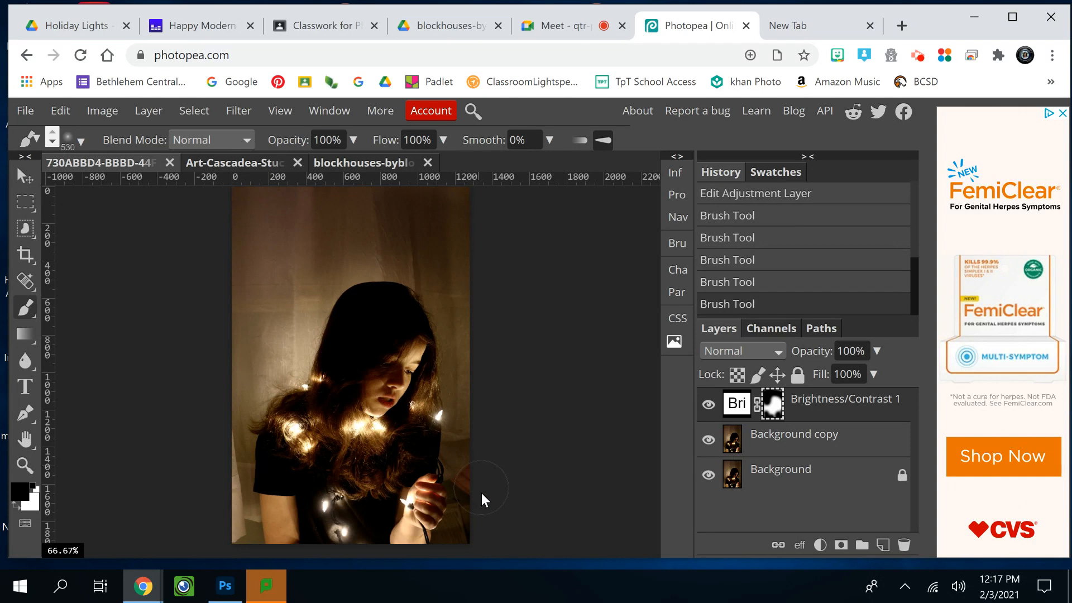
drag(476, 526, 461, 539)
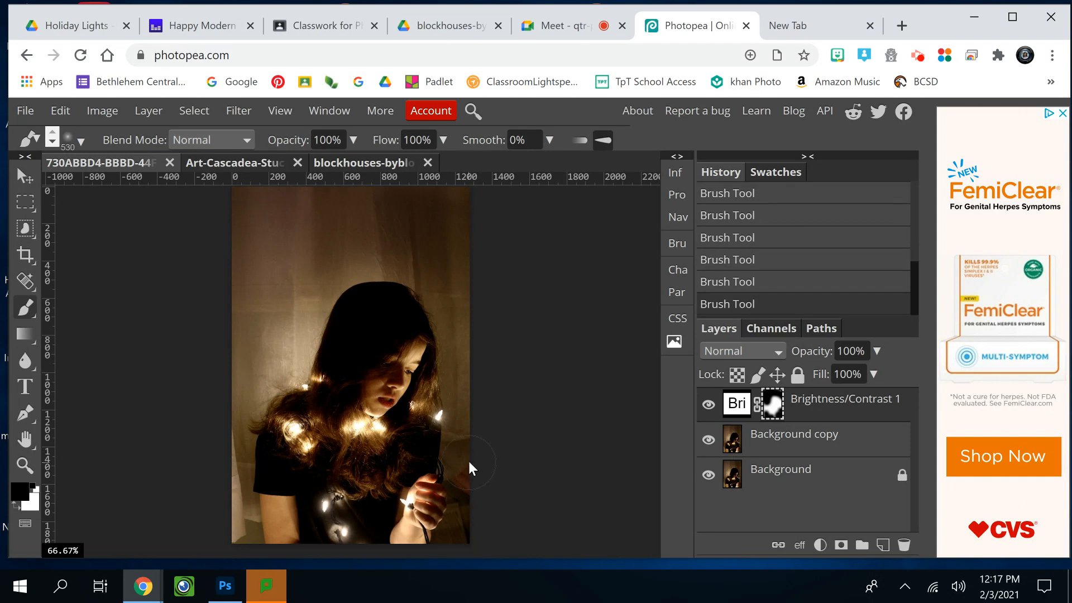
click(470, 445)
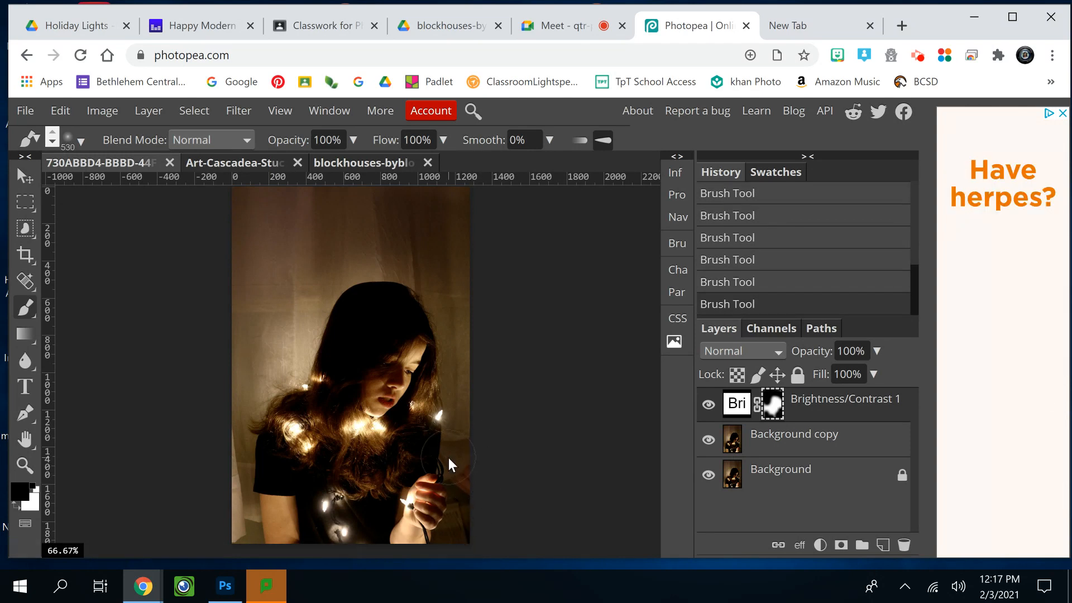
Paint more black on the mask around the hair, shoulders and body, comparing the portrait with the adjustment off and on
click(299, 438)
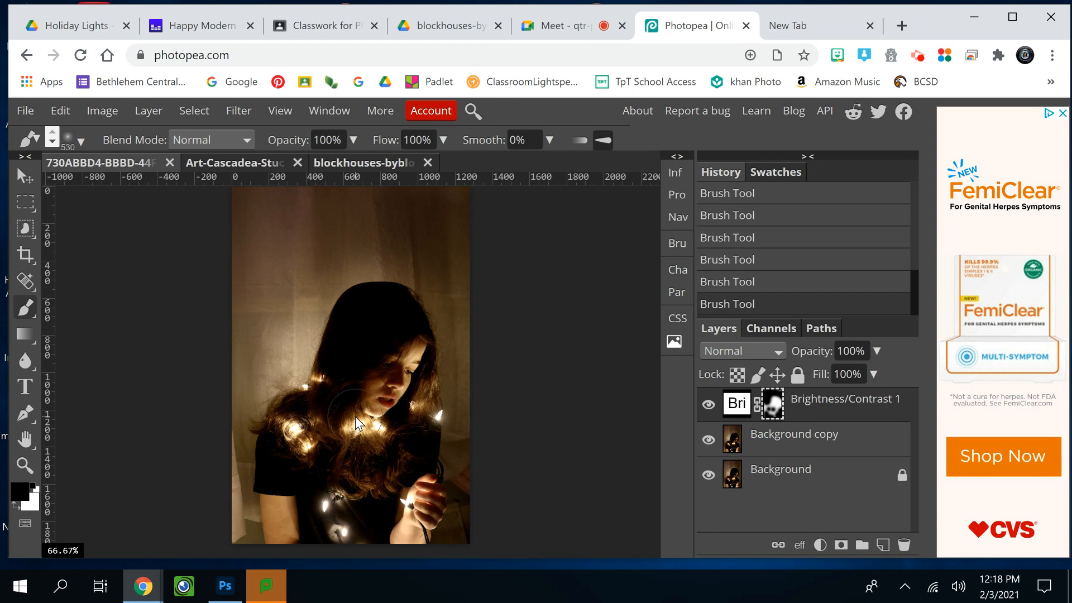
drag(355, 416, 319, 405)
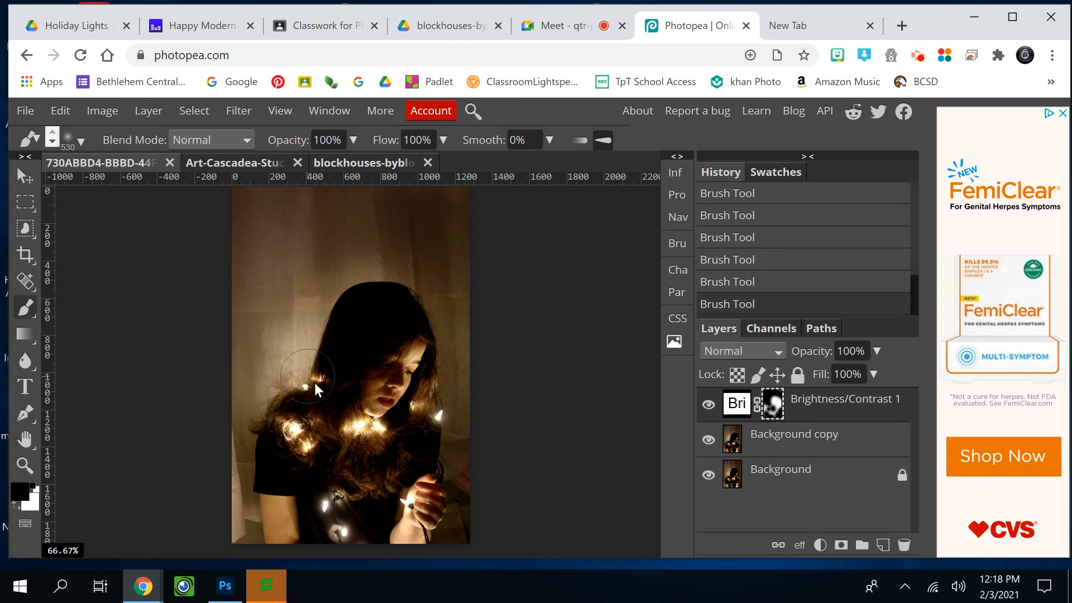
click(709, 407)
click(709, 407)
click(709, 407)
click(709, 407)
drag(461, 433, 424, 309)
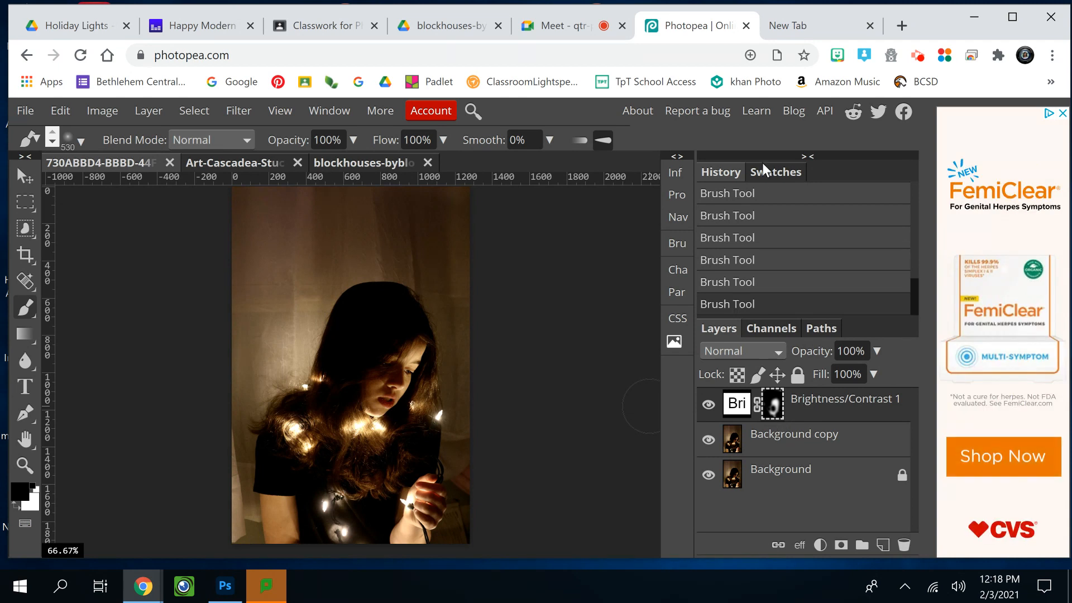
Add a Hue/Saturation adjustment layer above Brightness/Contrast 1 with Hue 137 and Saturation 61
click(819, 545)
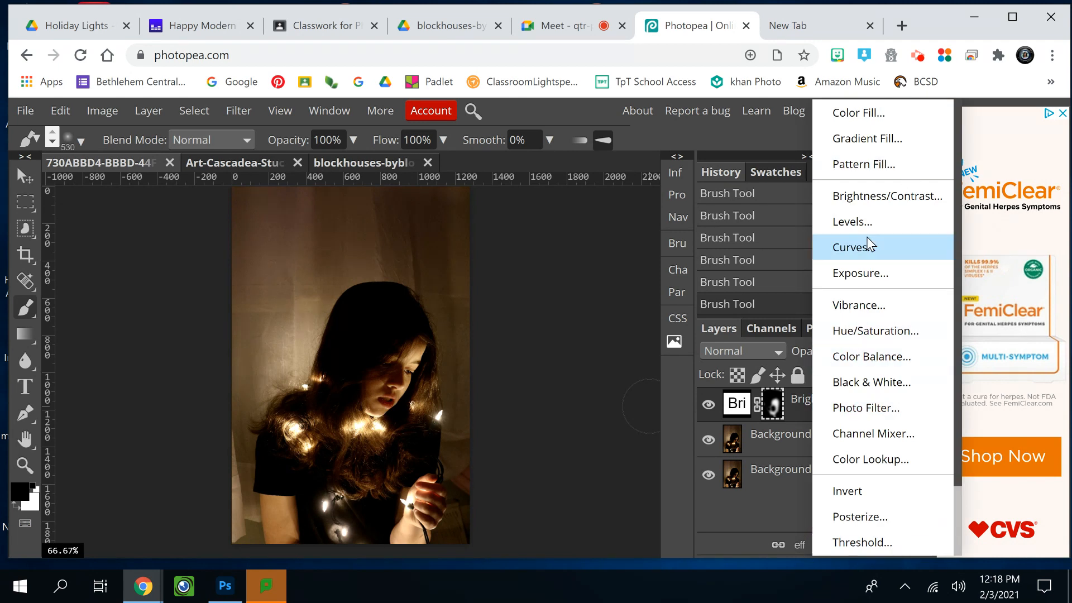
click(871, 334)
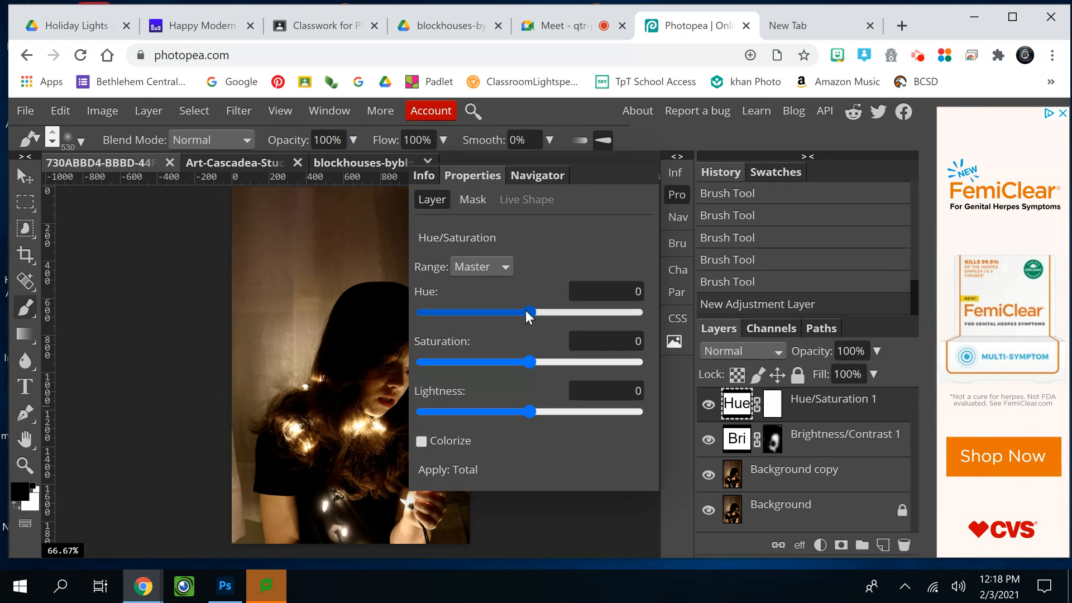
drag(528, 312, 609, 312)
drag(530, 362, 595, 361)
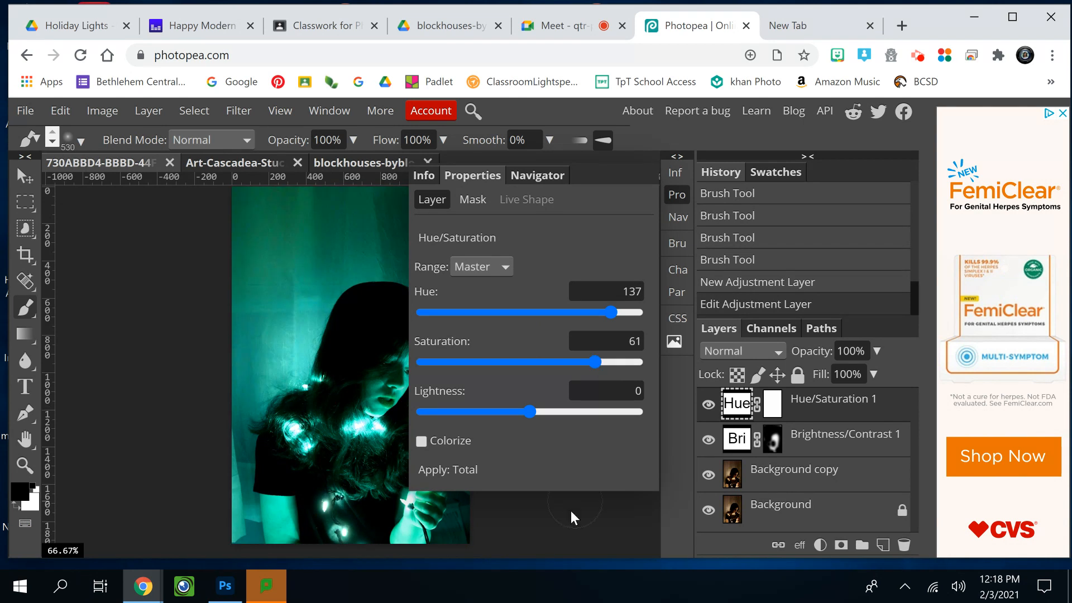
click(682, 200)
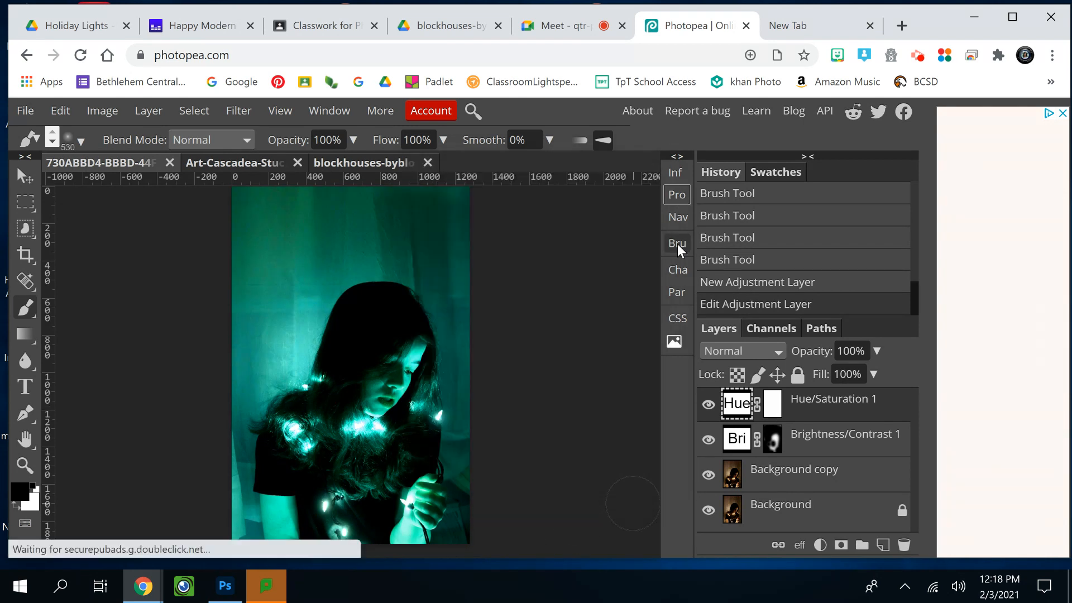
Paint a soft black stroke on the Hue/Saturation 1 mask over the curtain's upper left, and paint it out again with white
click(773, 405)
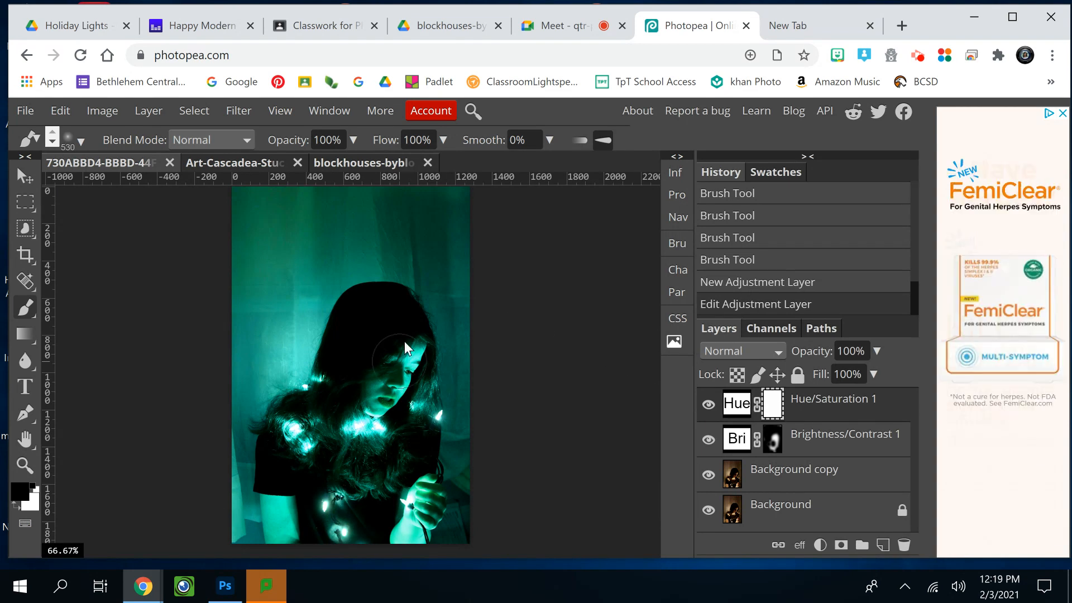
drag(330, 230, 219, 265)
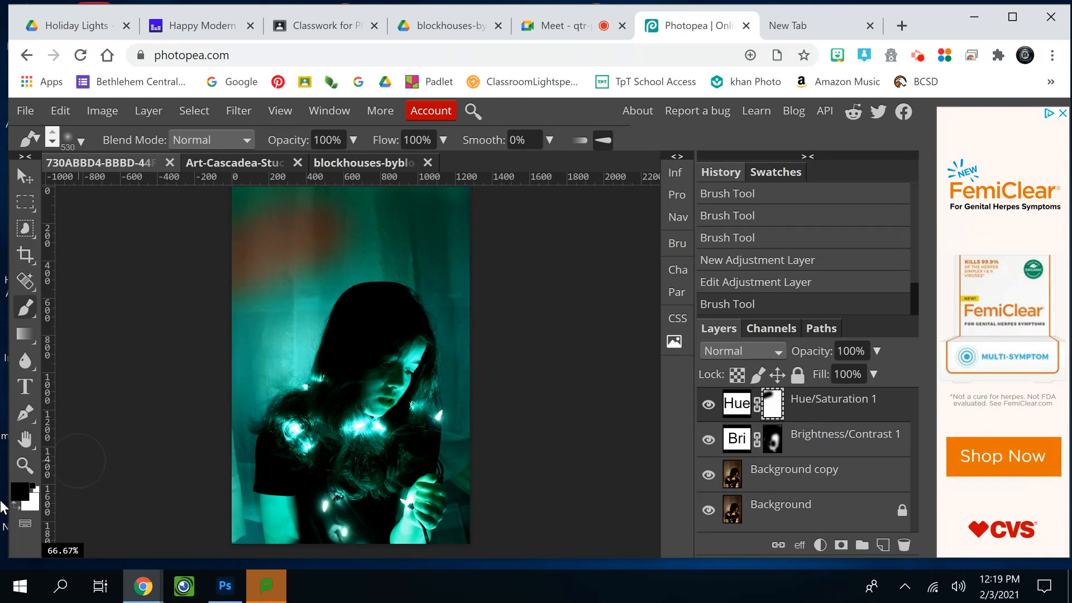
click(33, 508)
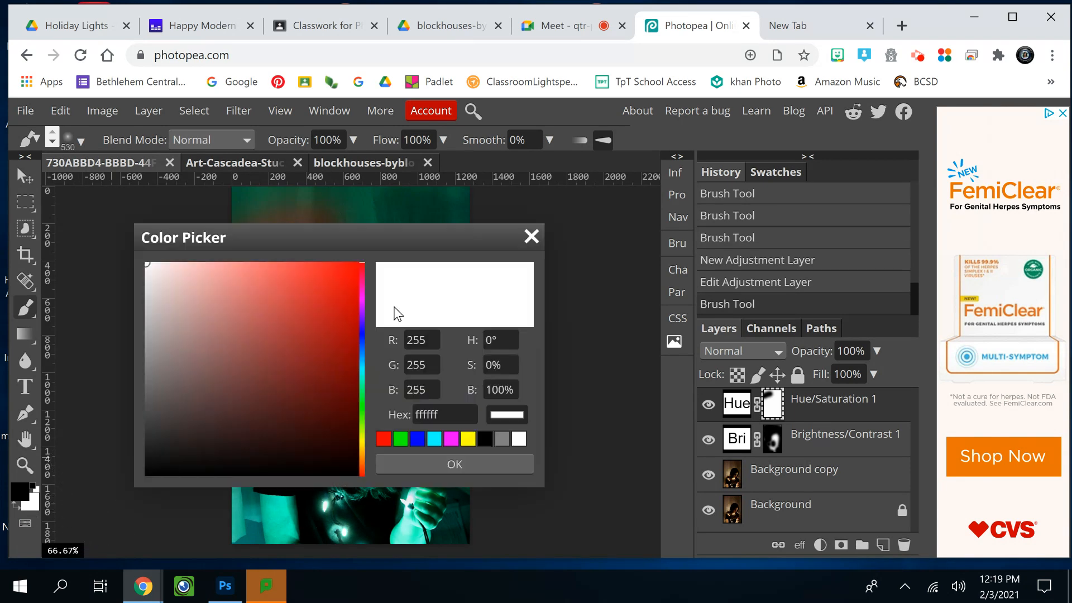
click(440, 459)
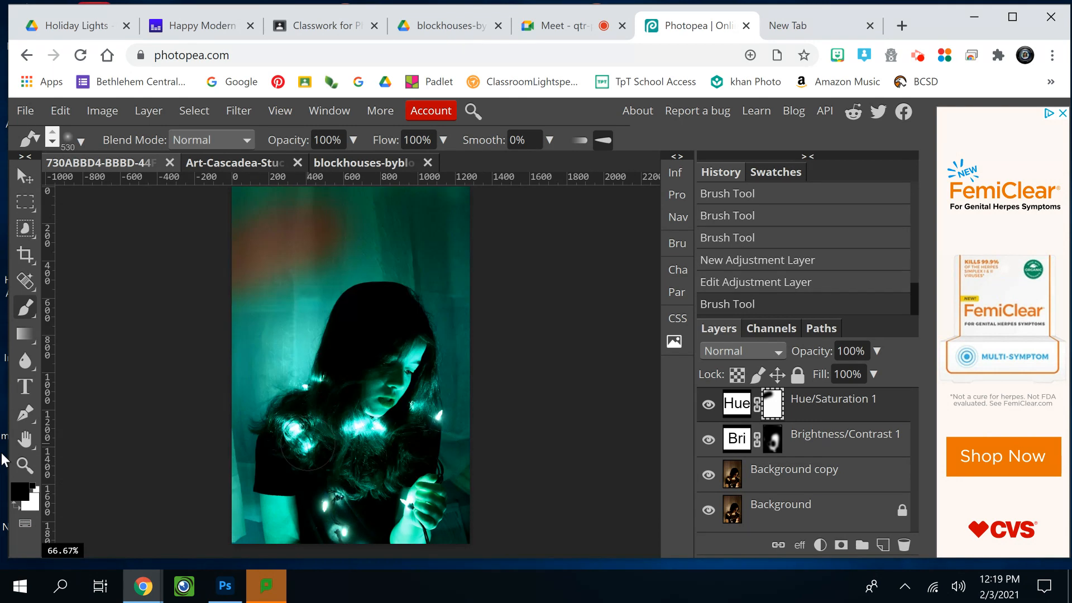
click(15, 505)
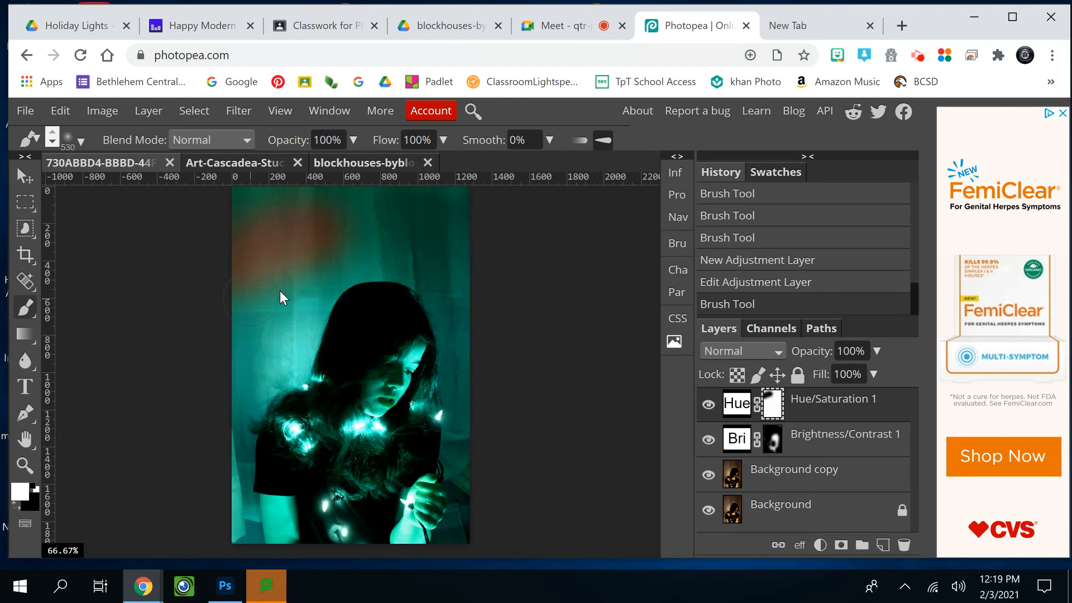
mouse_move(279, 290)
mouse_down()
mouse_move(350, 220)
mouse_move(304, 245)
mouse_move(299, 212)
mouse_move(293, 282)
mouse_up()
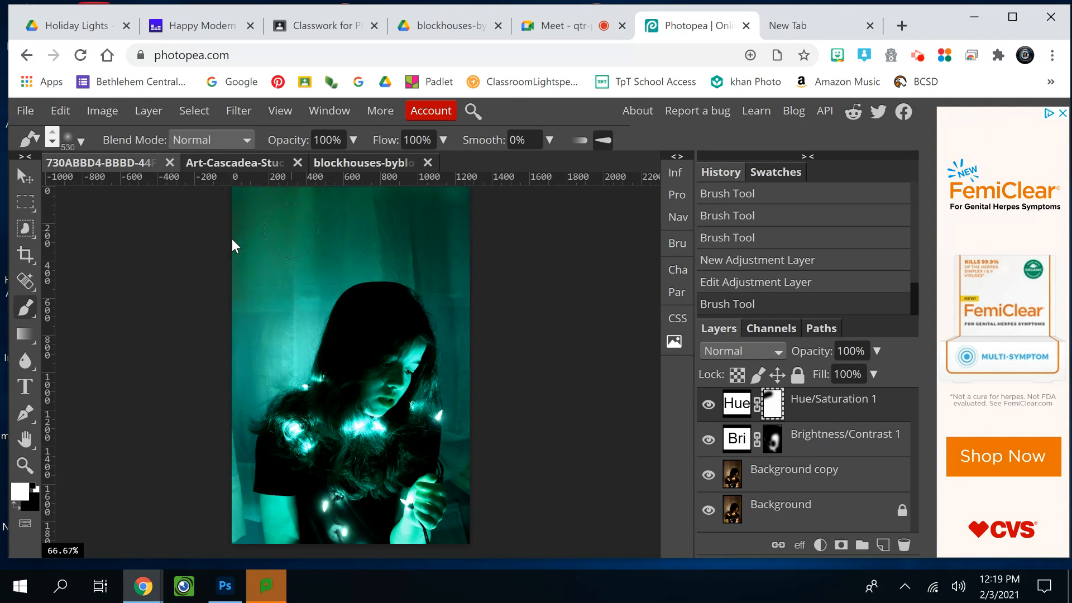
click(437, 238)
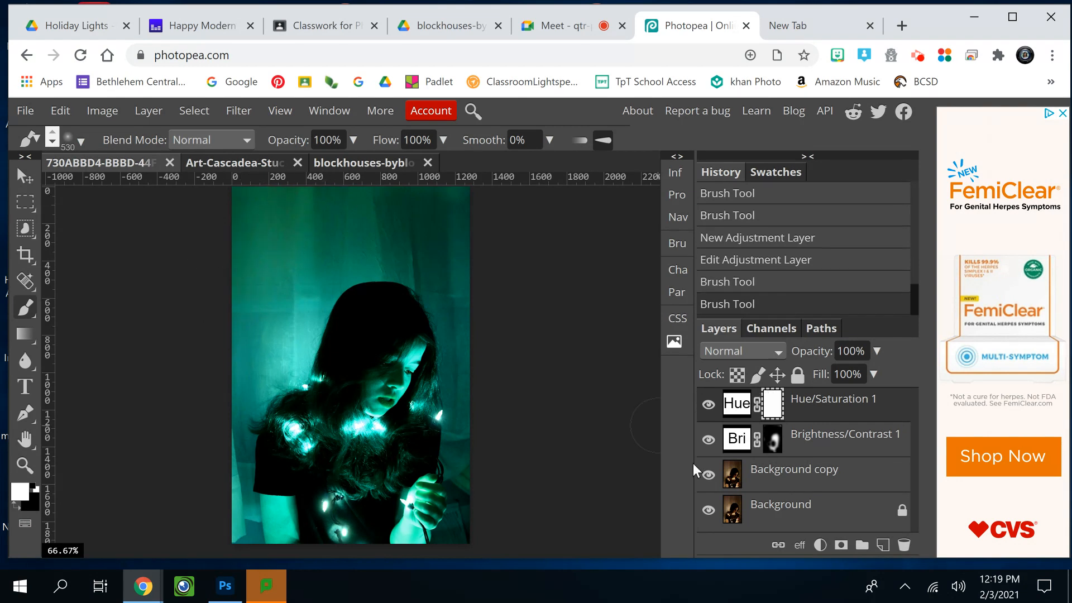
Invert the Hue/Saturation 1 raster mask to hide the teal tint across the whole portrait
click(773, 444)
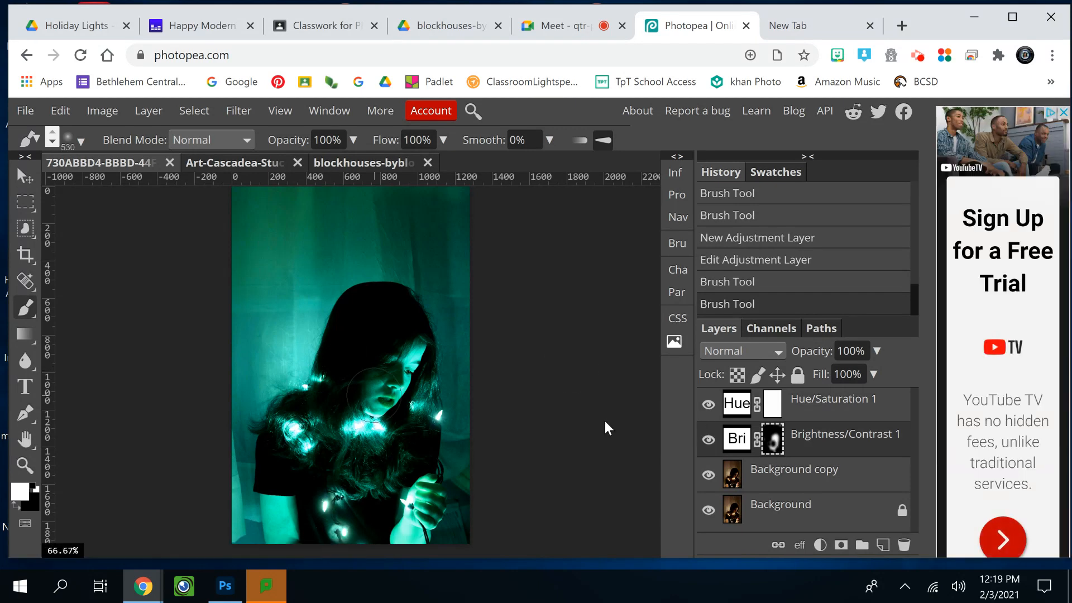
click(772, 406)
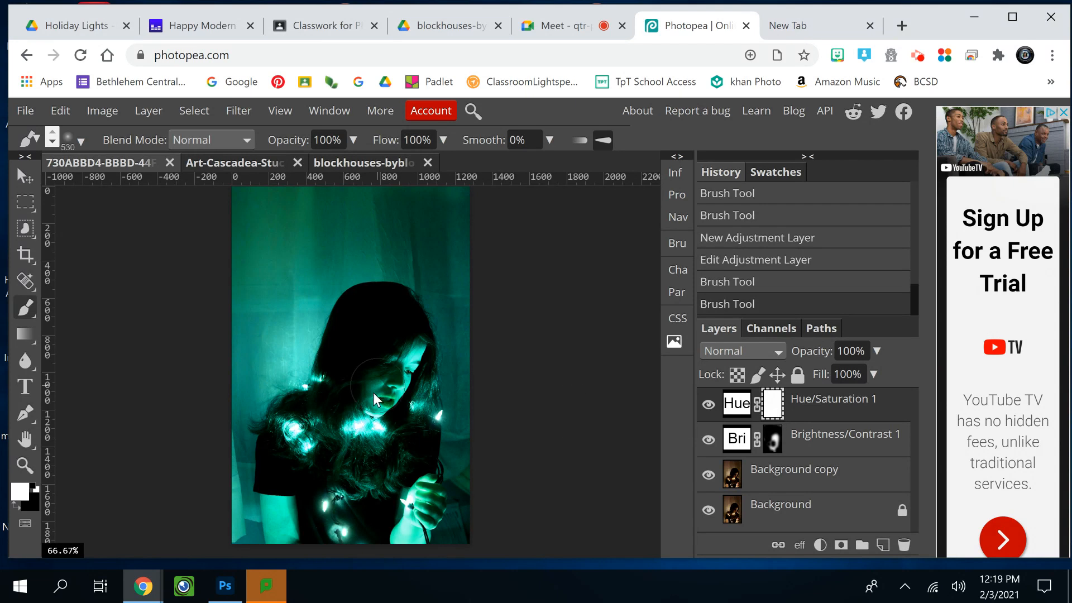
double_click(773, 405)
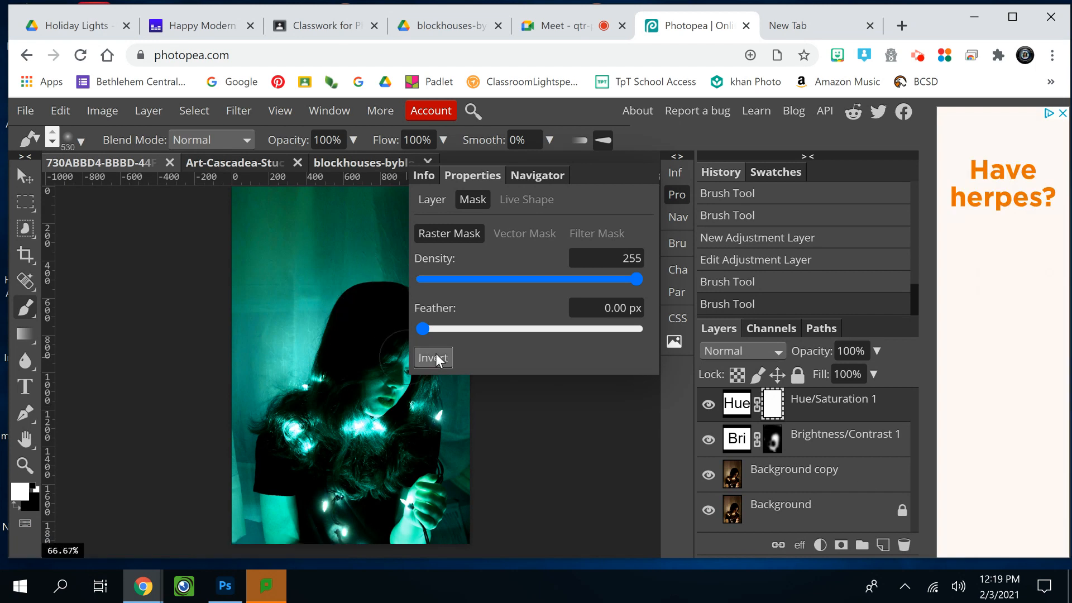
click(435, 358)
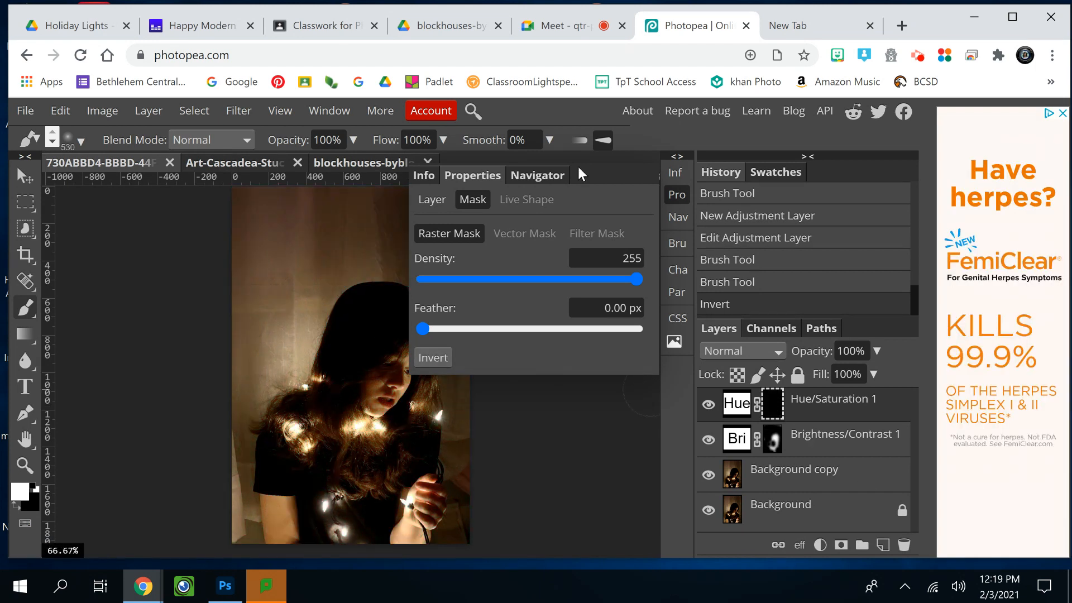
click(679, 195)
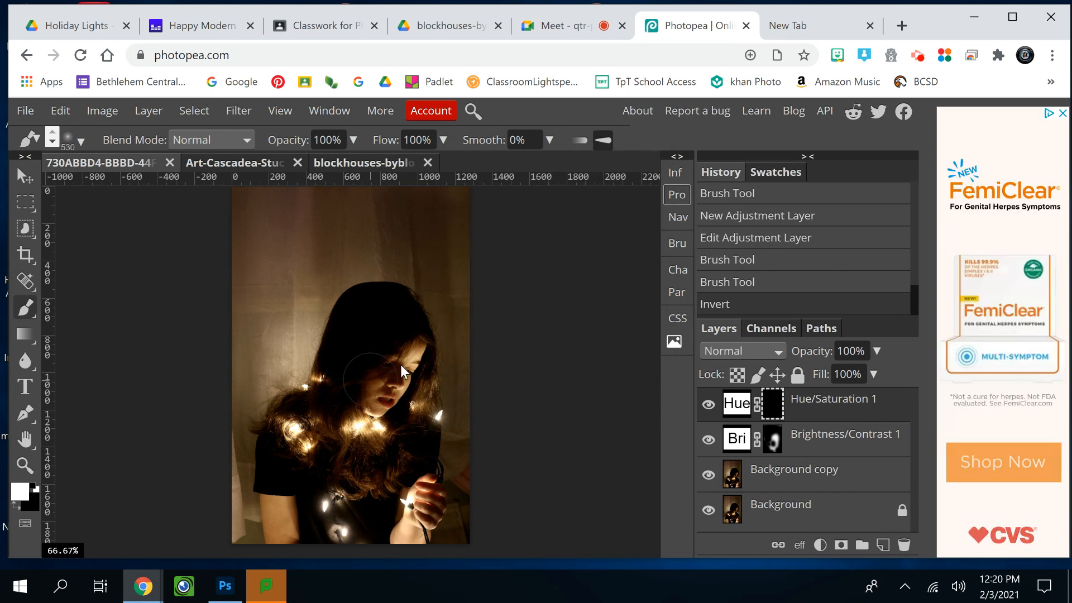
Paint the Hue/Saturation mask white over the face and the lights beneath the chin, and undo that painting
mouse_move(400, 364)
mouse_down()
mouse_move(429, 333)
mouse_move(403, 353)
mouse_up()
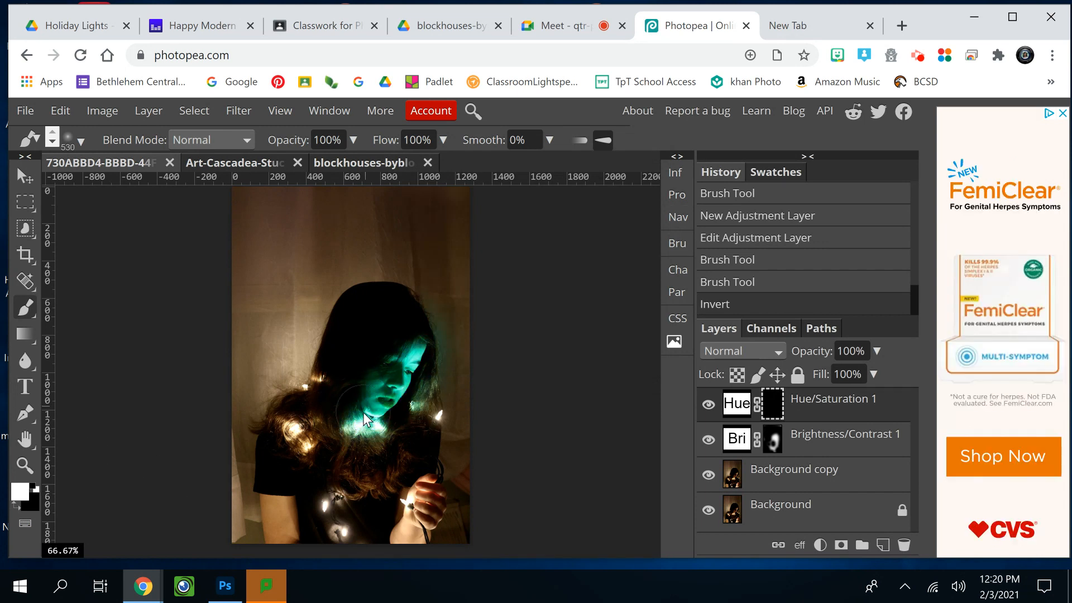
drag(363, 412, 415, 423)
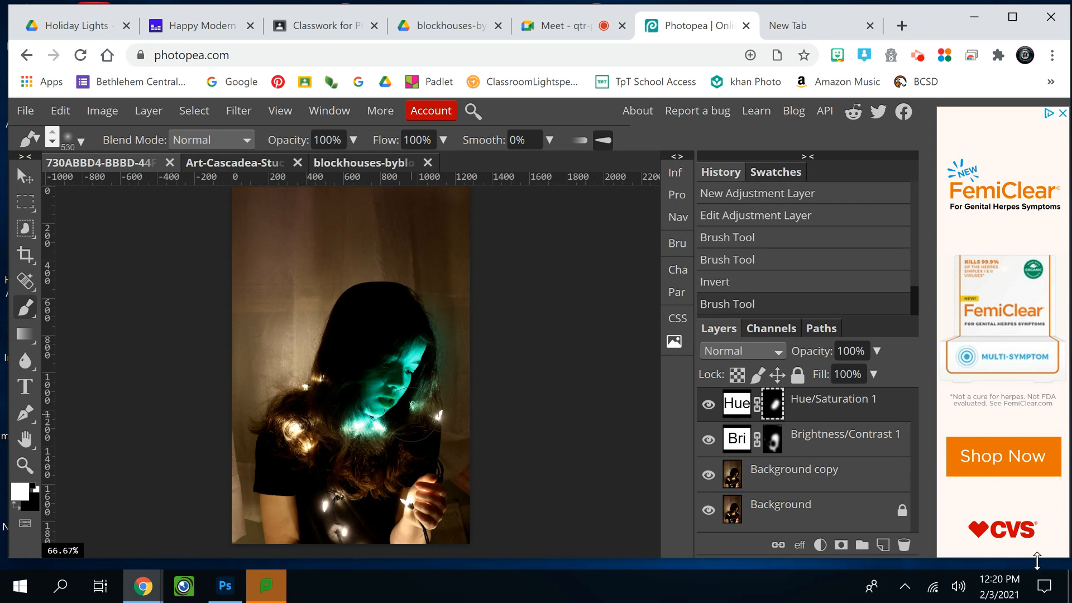
click(59, 111)
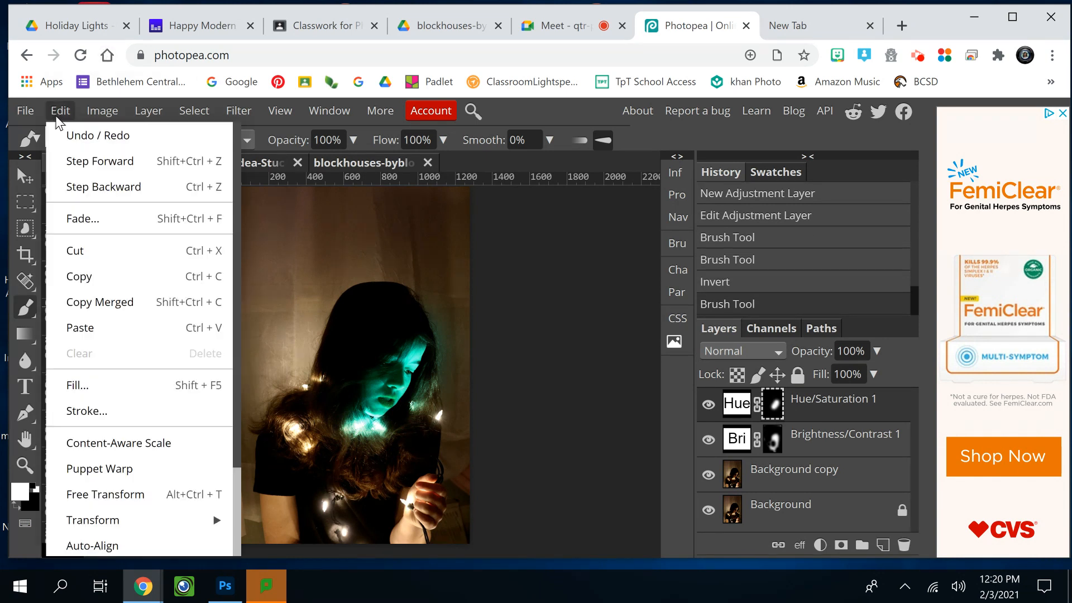
click(79, 187)
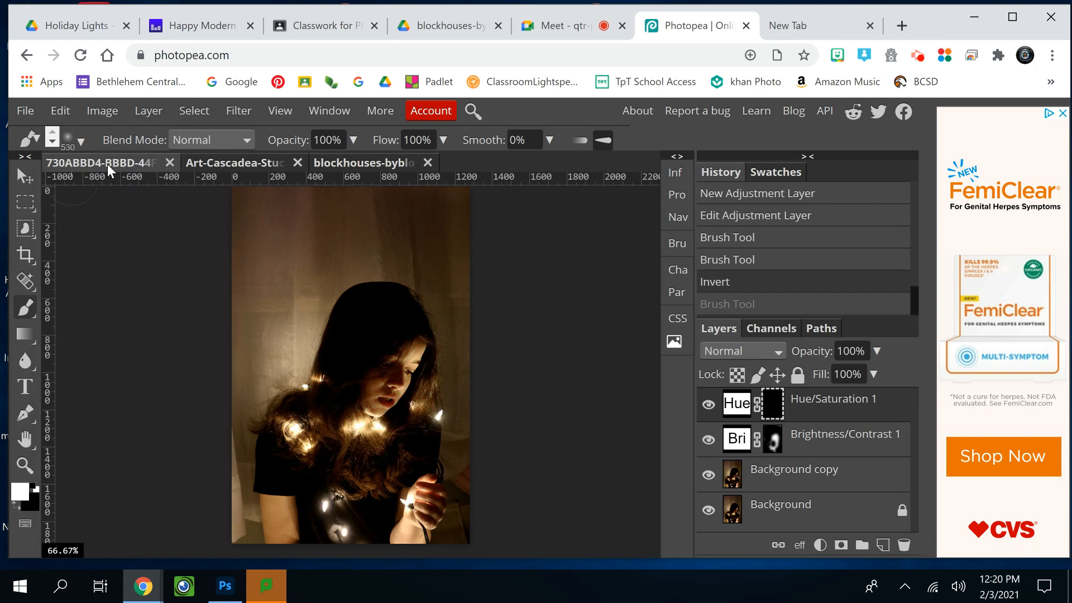
Reduce the soft brush to 10 px and dab white on the mask over the bright shoulder light
click(82, 142)
drag(95, 186, 105, 186)
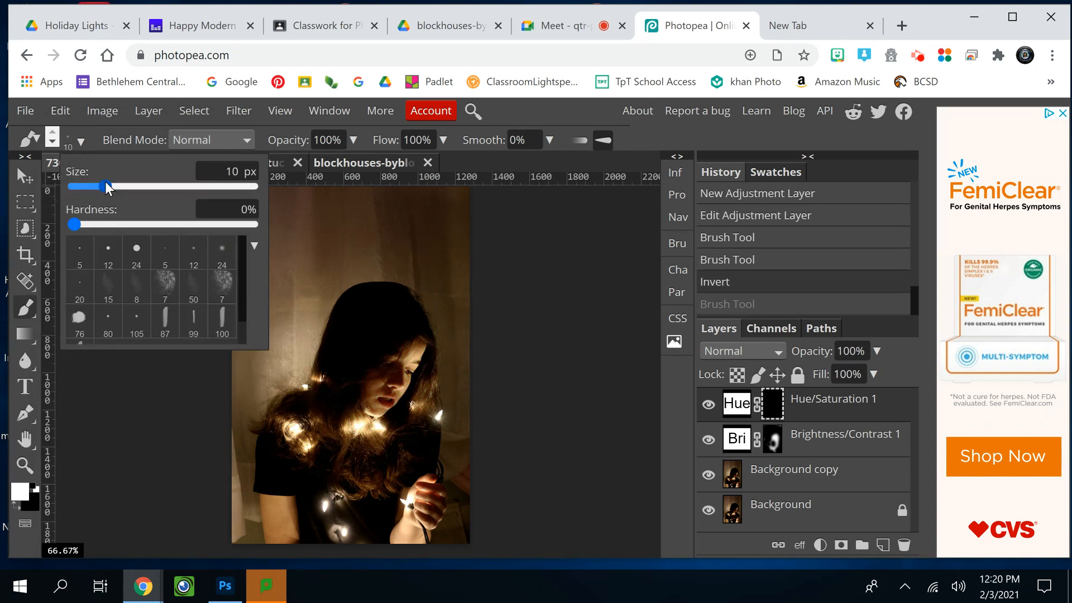
click(300, 430)
click(302, 431)
Enlarge the soft brush to 153 px and paint the Hue/Saturation mask white over the string lights on the hair, neck, shirt and hand
click(81, 142)
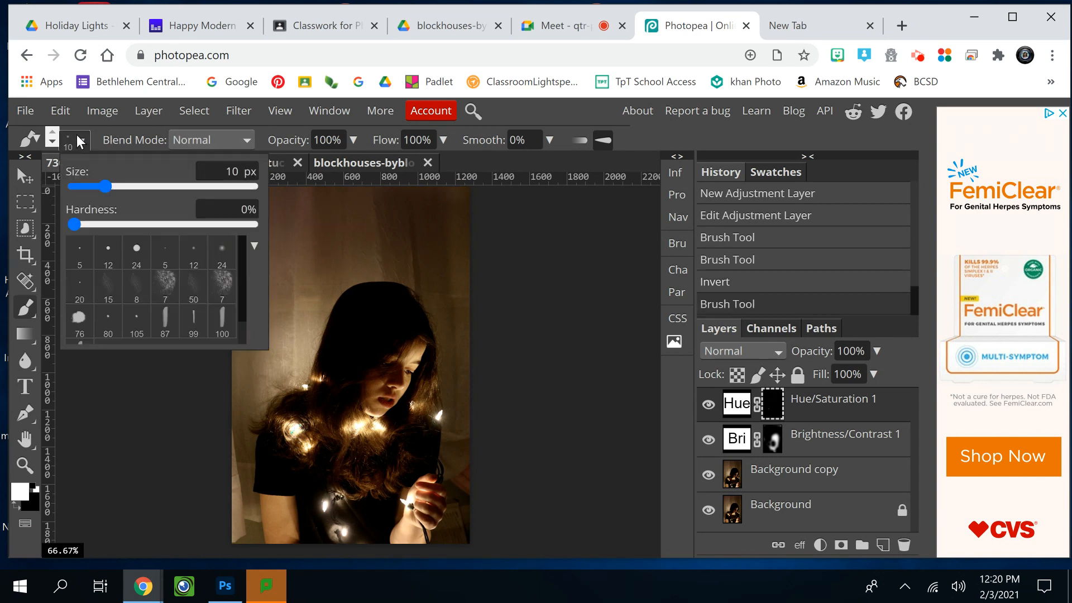
click(132, 186)
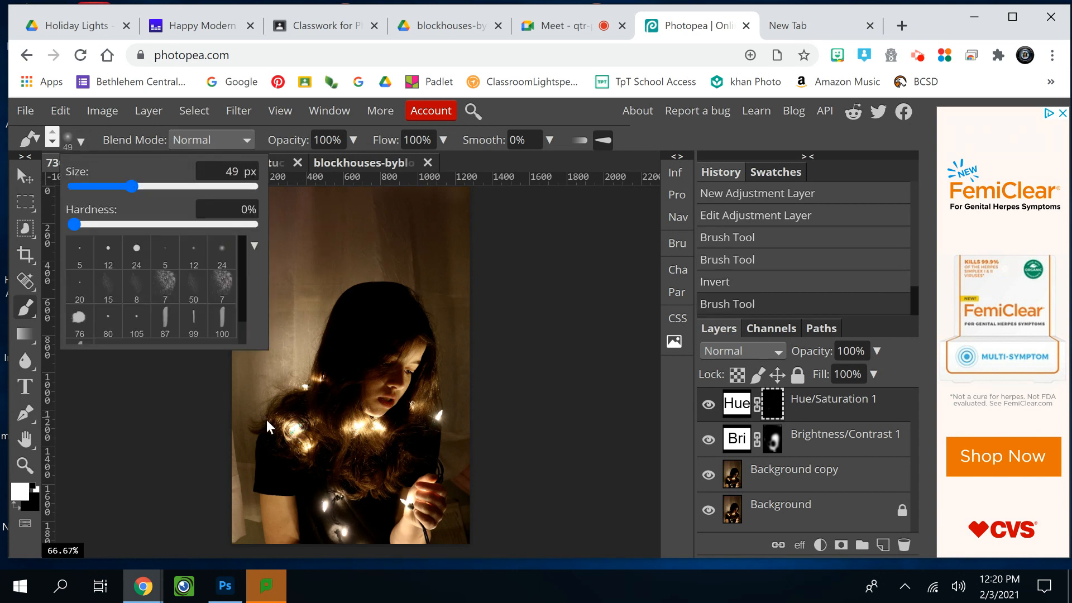
click(250, 171)
click(162, 187)
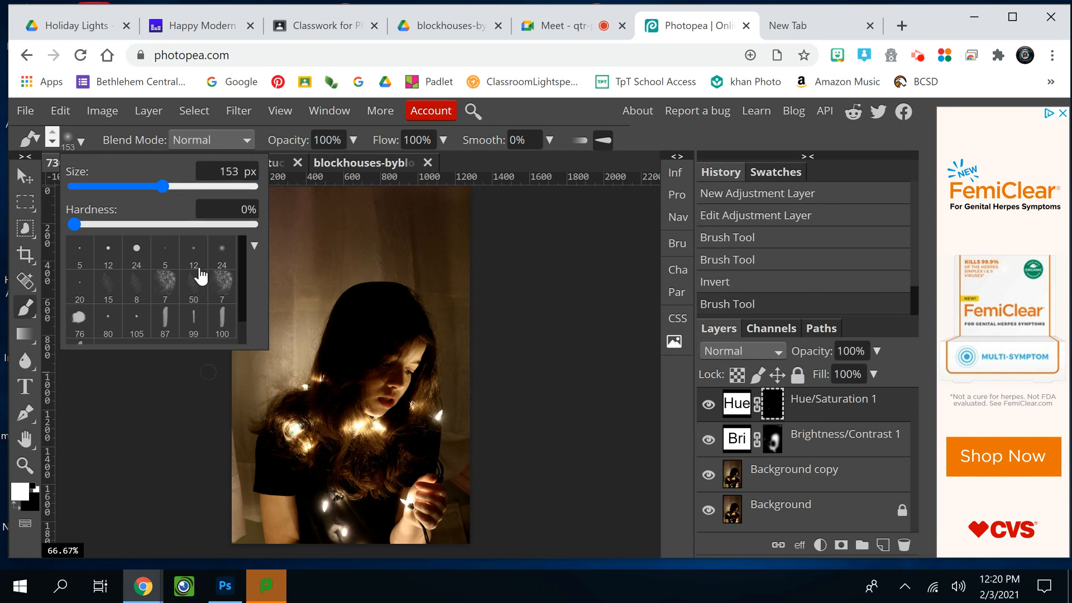
click(293, 431)
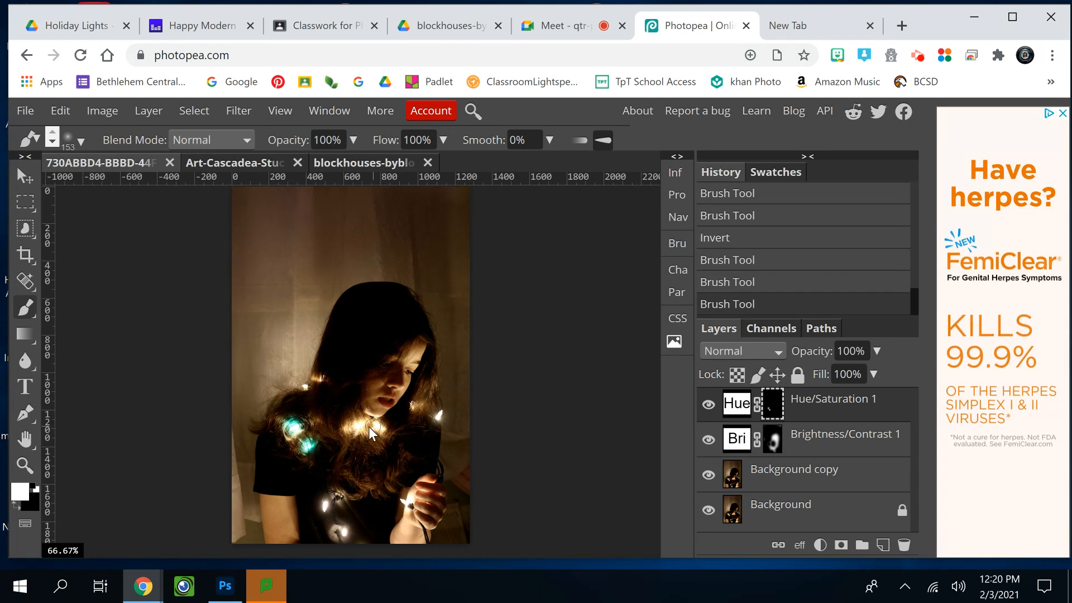
click(347, 428)
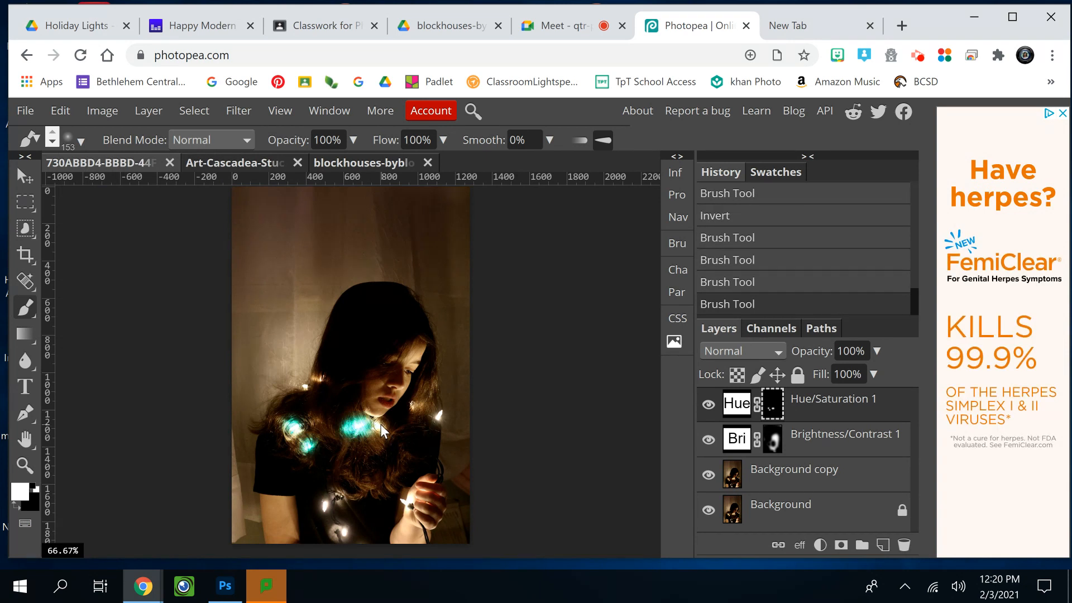
click(380, 428)
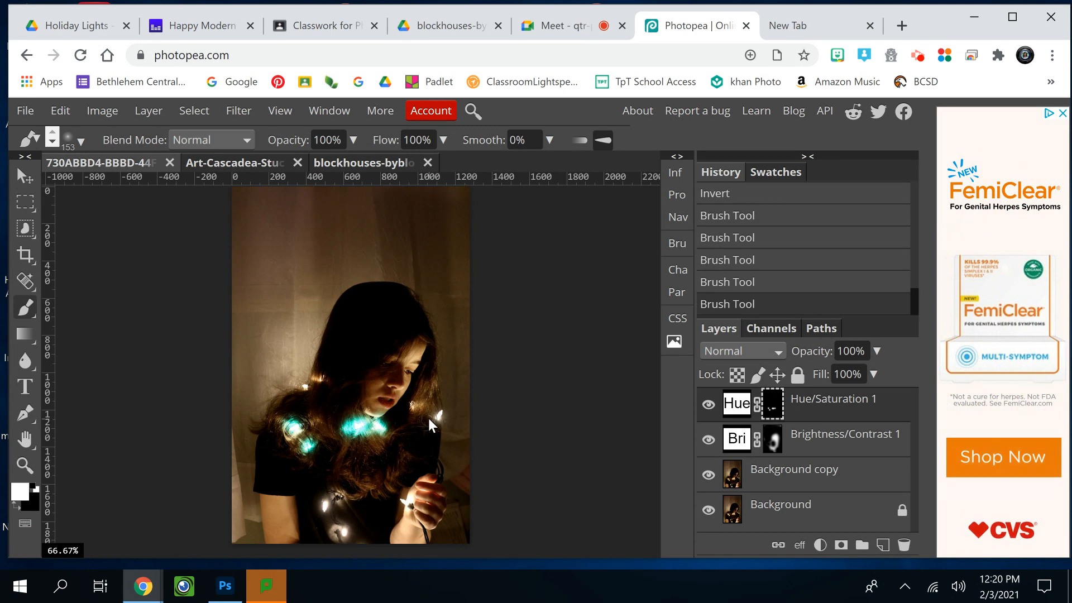
click(435, 414)
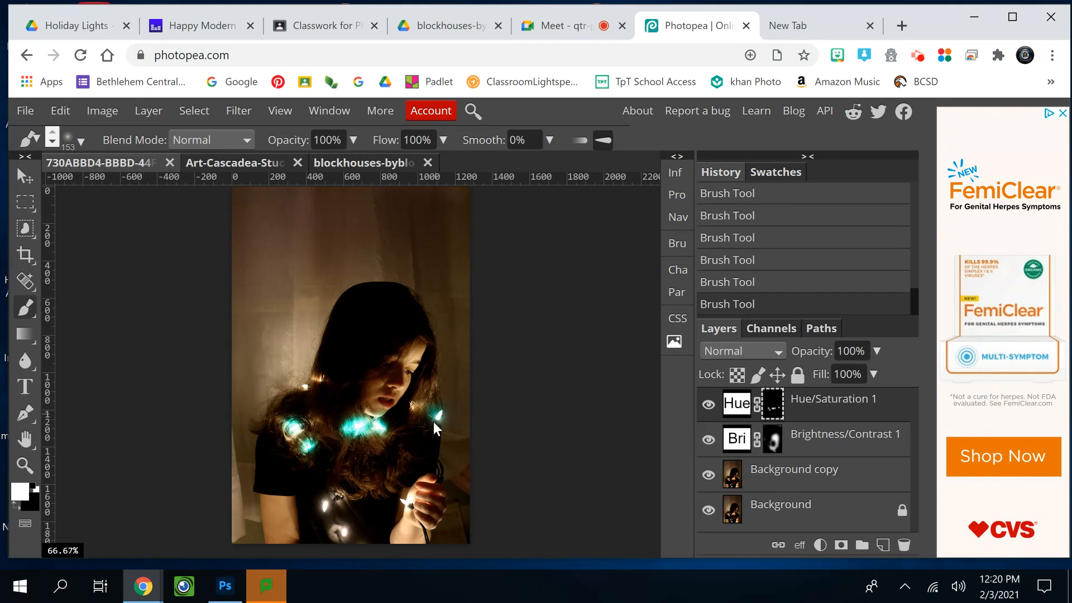
click(407, 498)
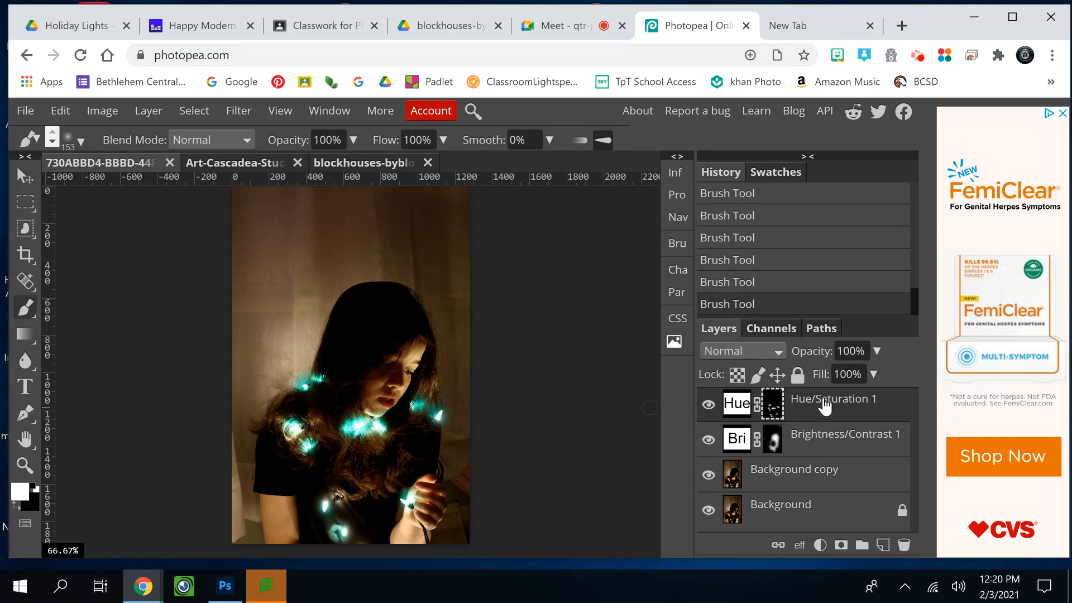
Delete the Hue/Saturation 1 adjustment layer
drag(824, 407, 903, 546)
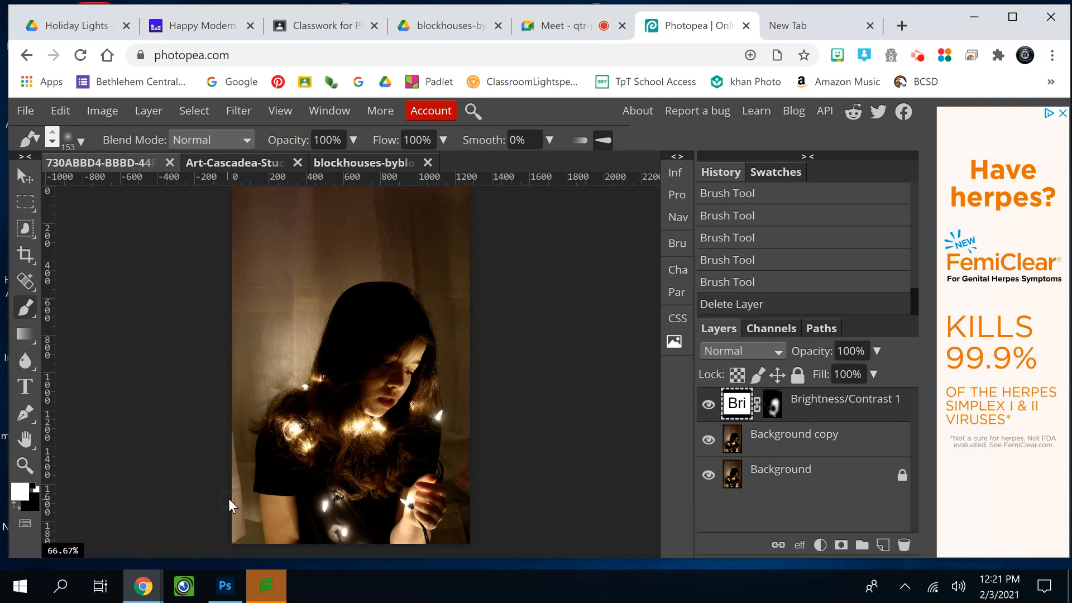
Heal the pale curtain edge beside the shoulder on Background copy with a 253 px Spot Healing Brush at 0% hardness
click(797, 441)
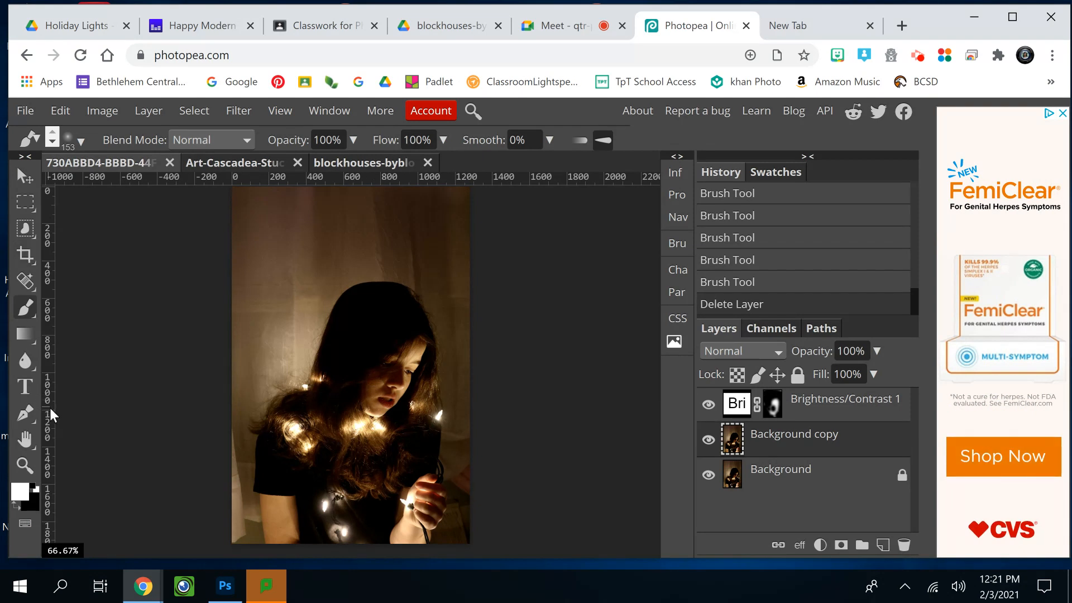
right_click(25, 281)
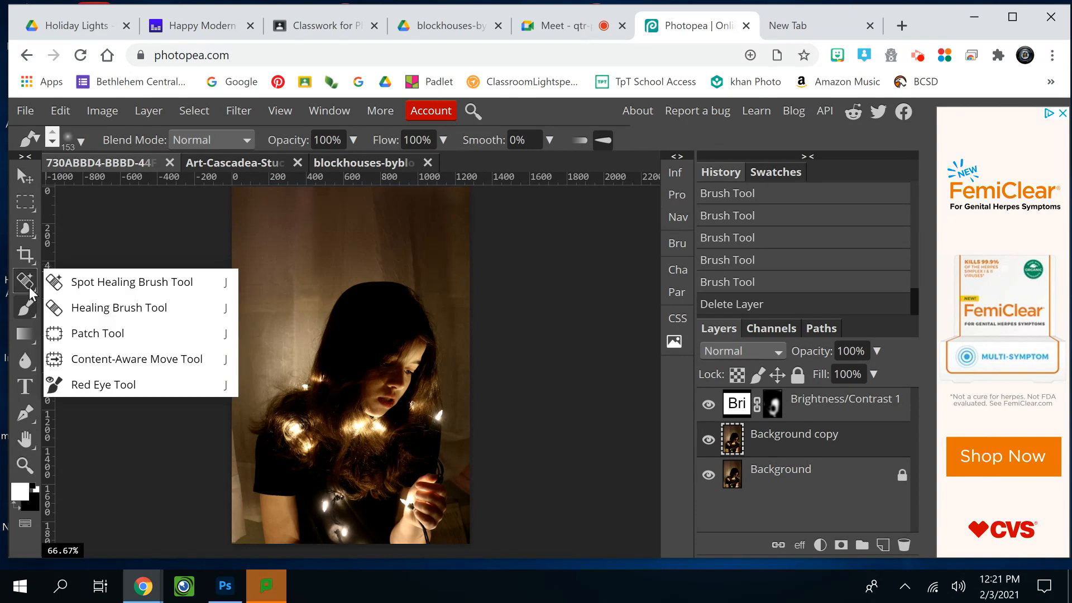
click(75, 283)
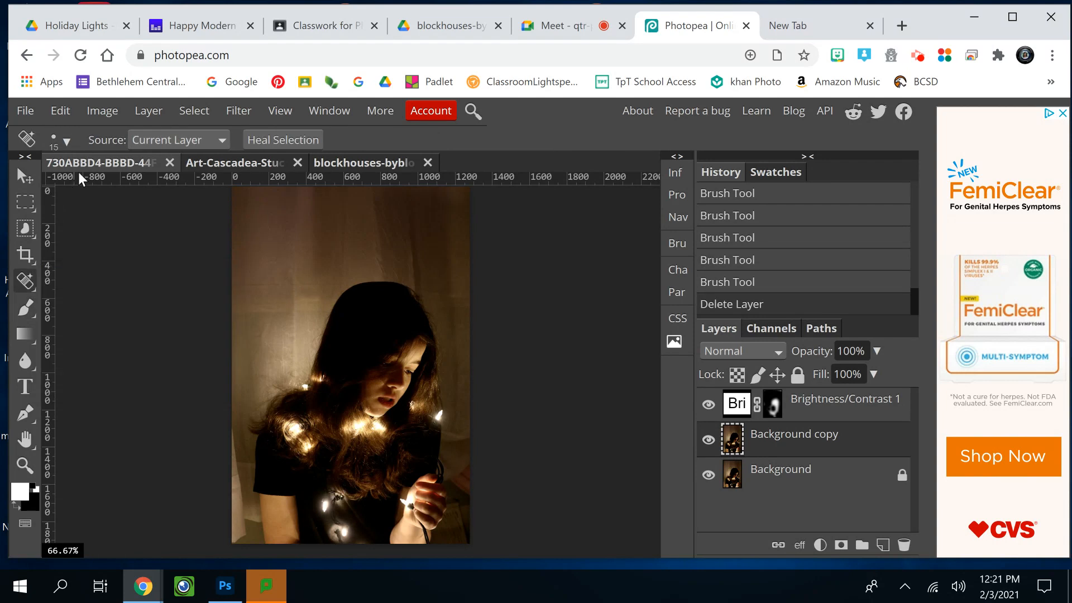
click(66, 143)
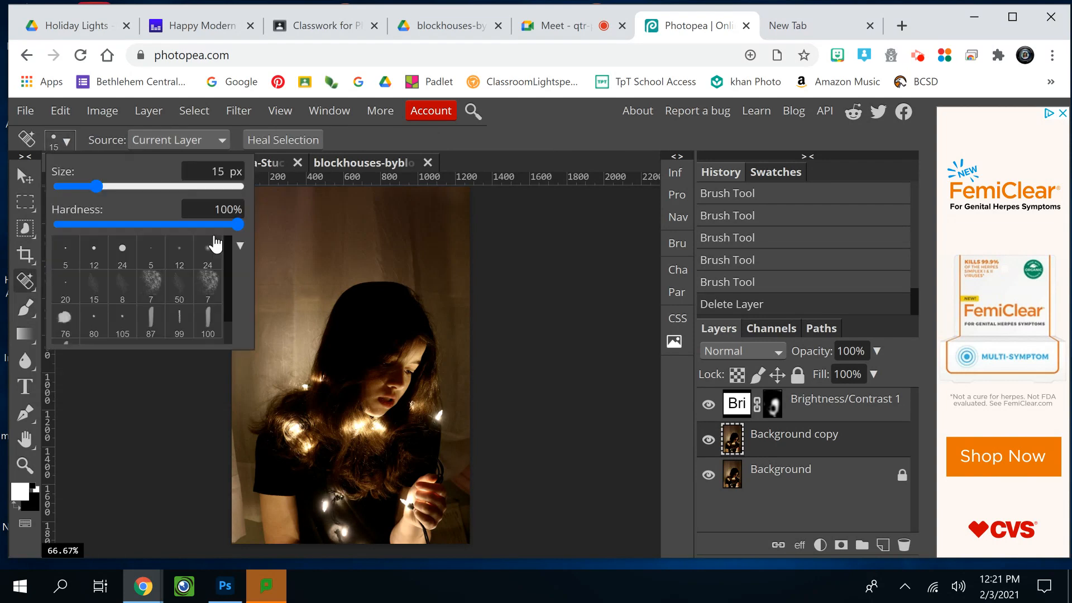
drag(234, 222, 47, 208)
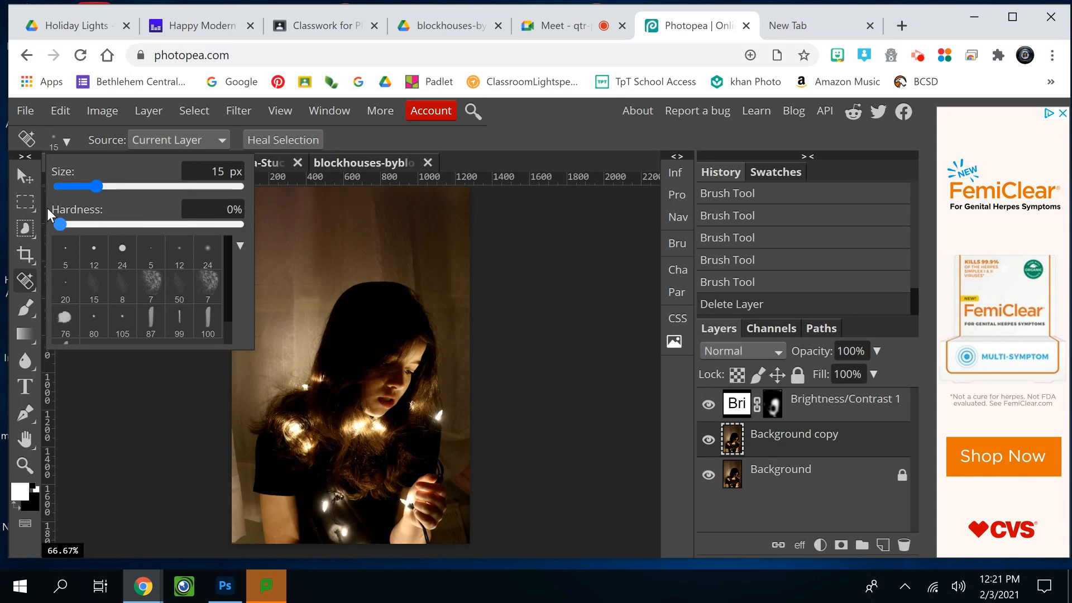
drag(99, 179, 166, 175)
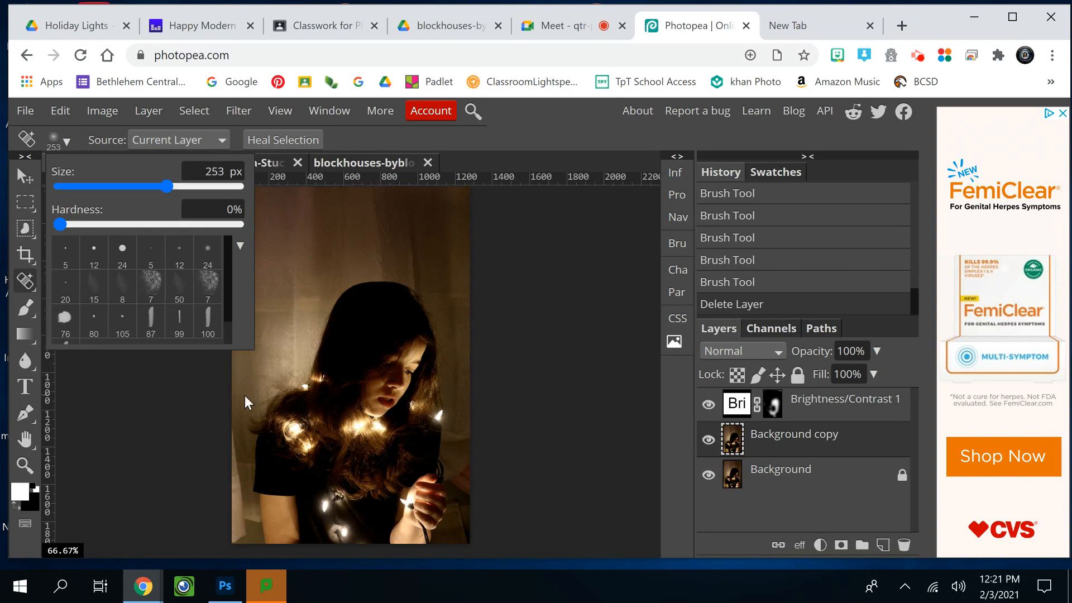
click(219, 412)
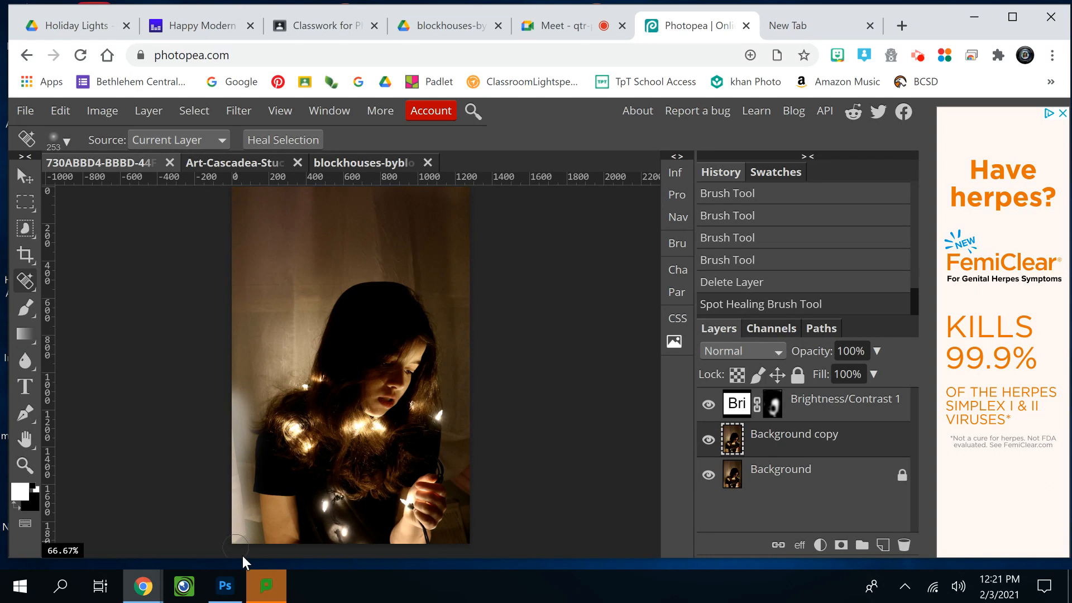
Close the green-icon program running in the background, and undo the last spot-healing stroke on the portrait
mouse_move(282, 575)
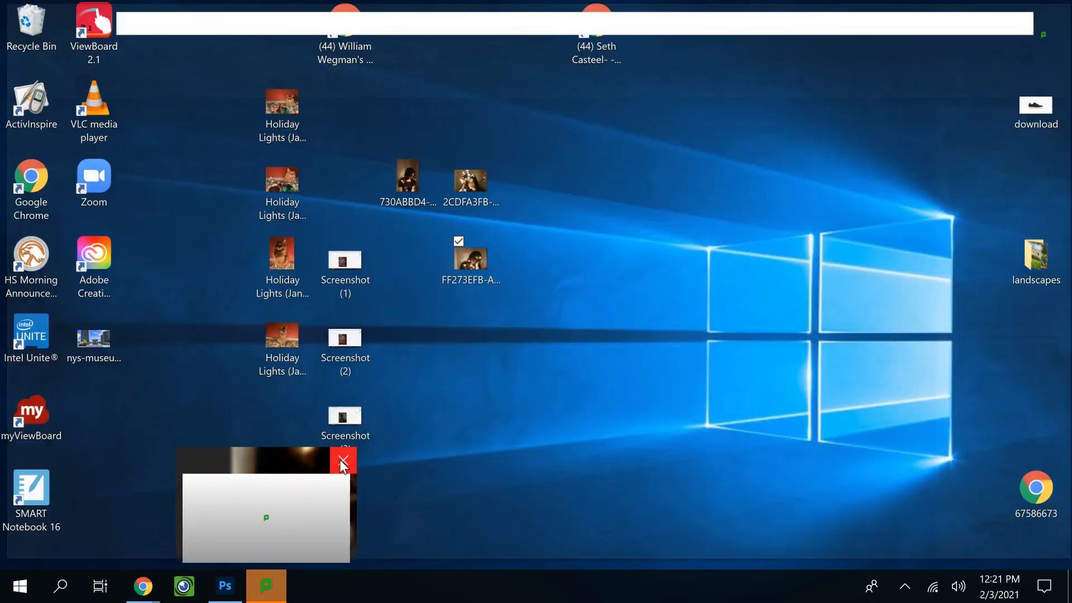
click(340, 460)
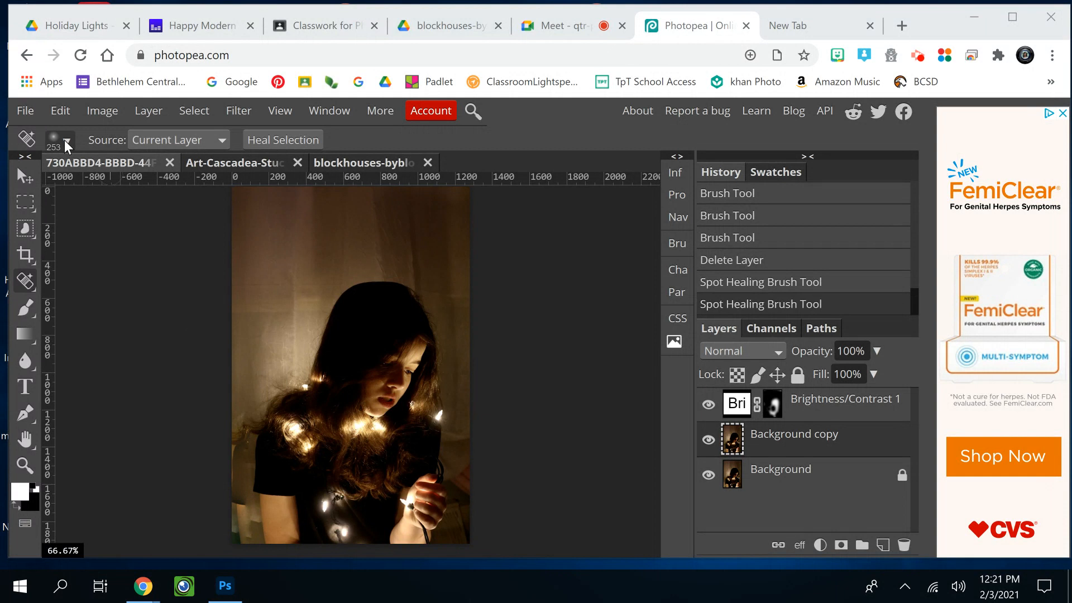
click(61, 110)
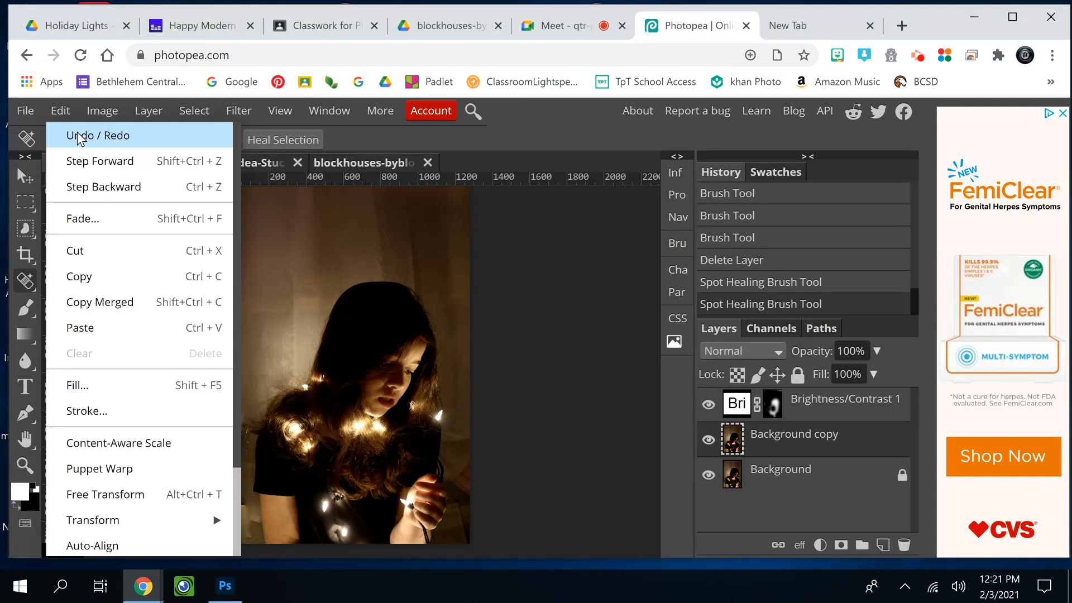
click(102, 186)
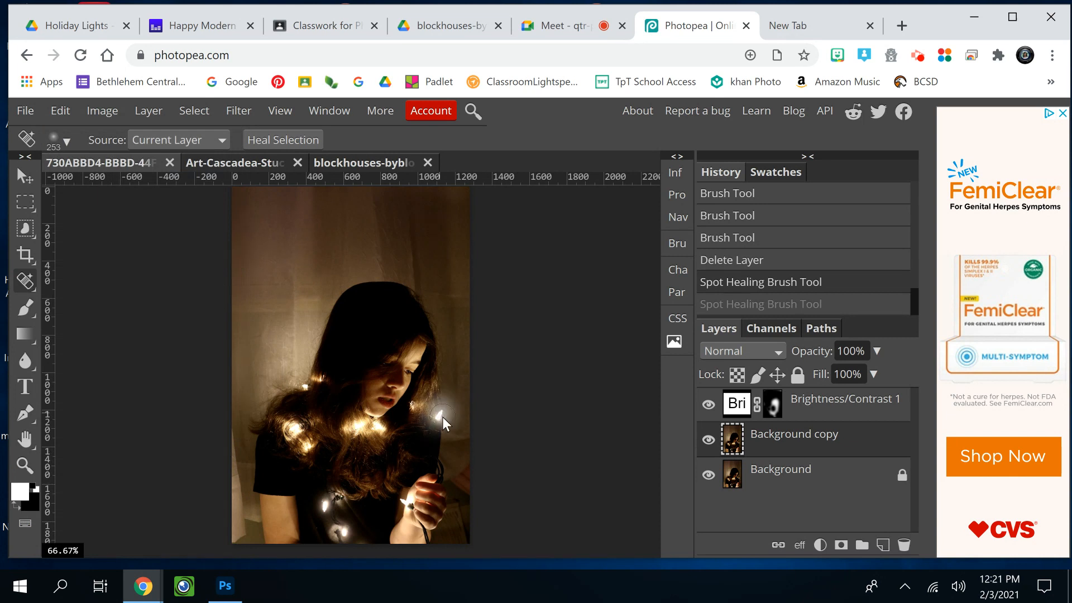
Spot-heal the bright light above the raised hand, and undo that stroke
key(ctrl+shift+z)
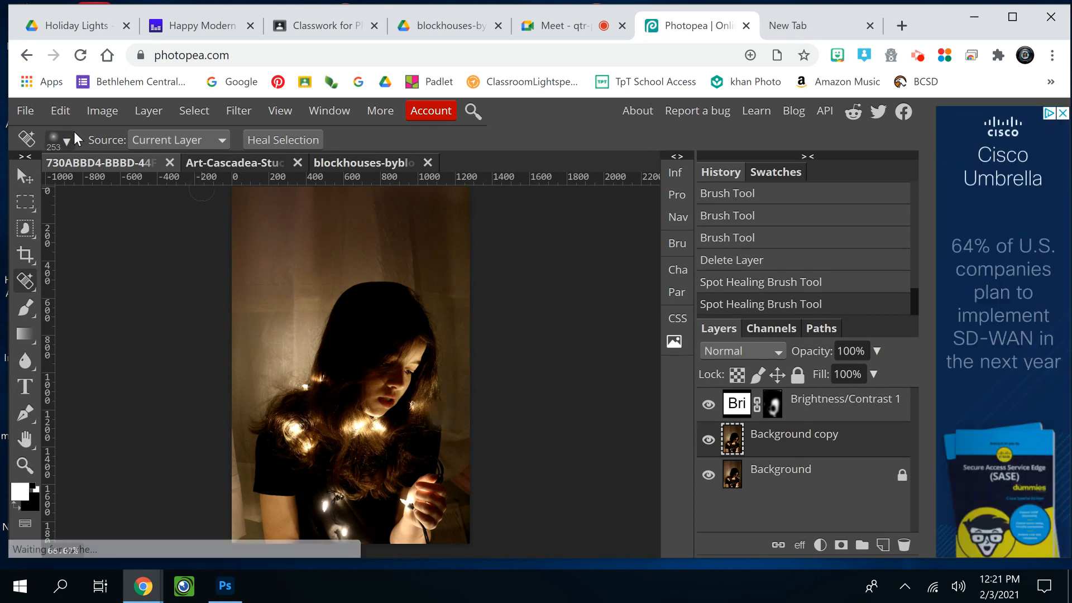
click(60, 114)
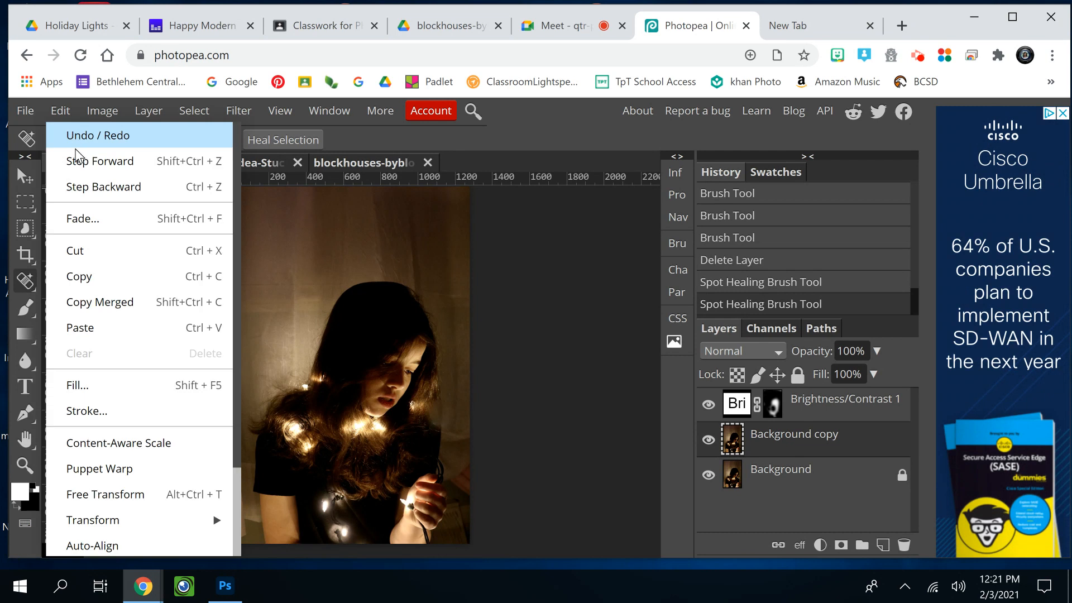
click(95, 188)
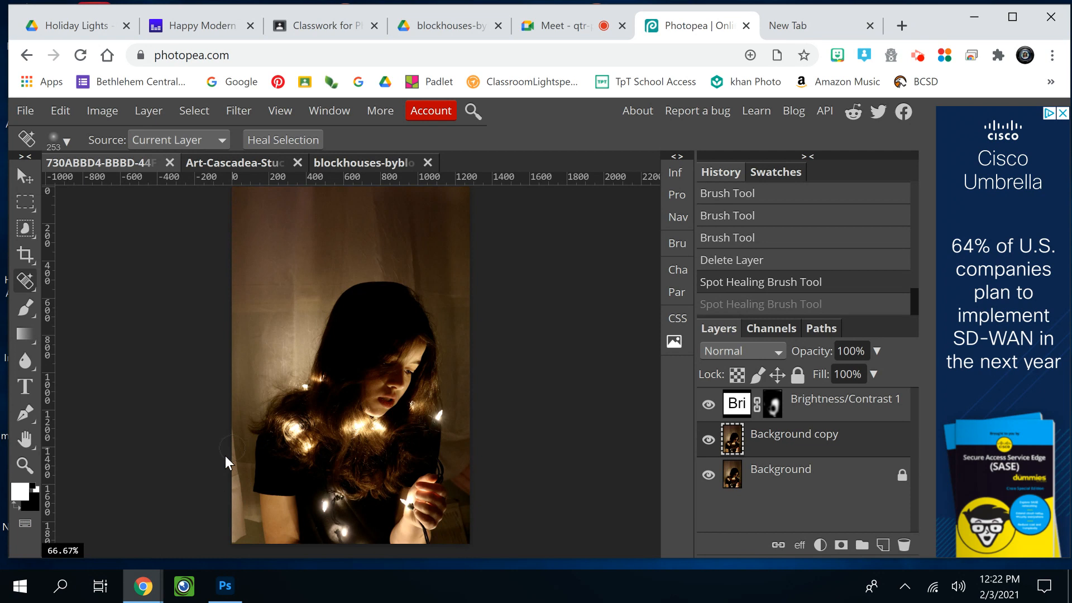
Crop the portrait to about 1167 × 1700 px, trimming the top and both sides around the figure
click(27, 254)
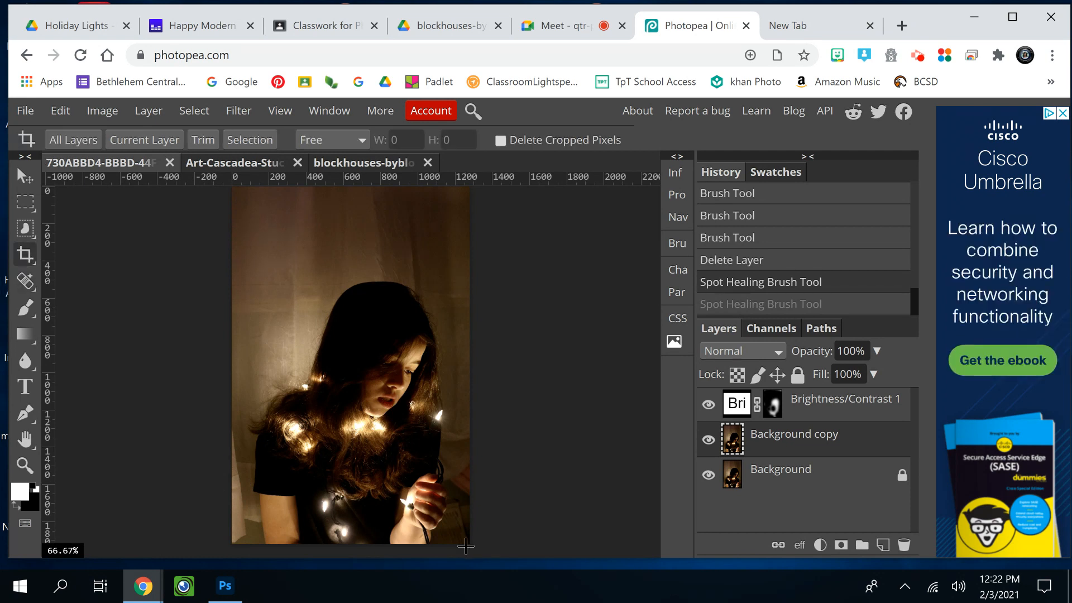
drag(466, 543, 248, 227)
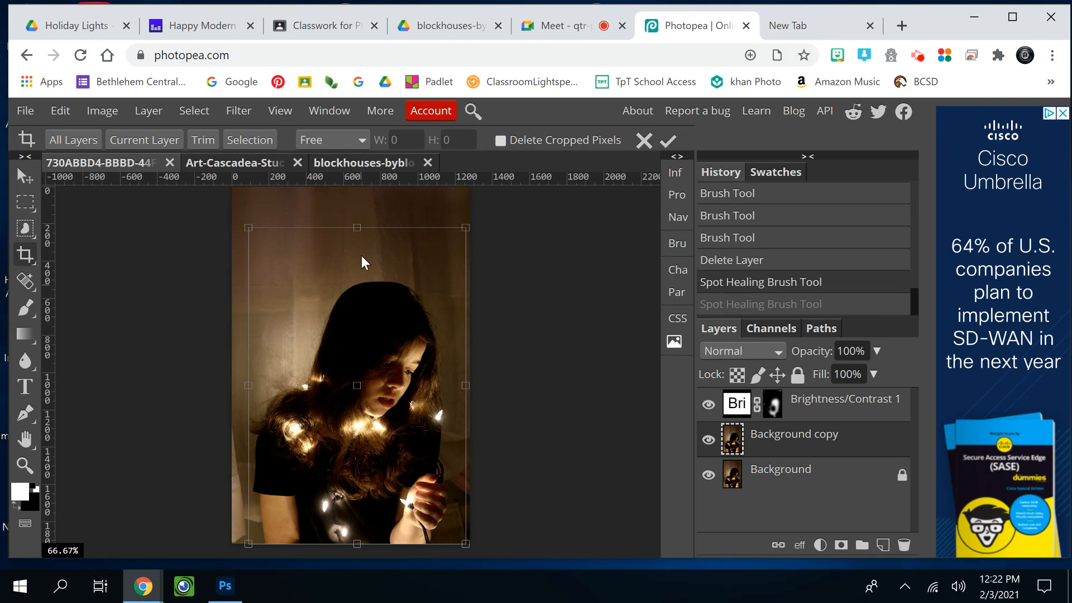
click(667, 142)
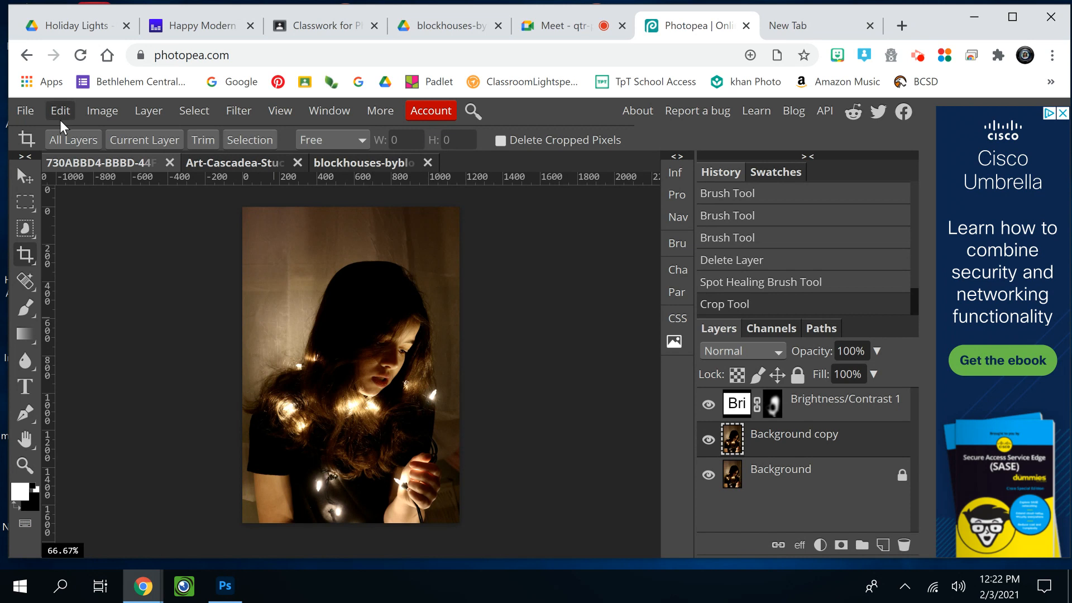
Export the cropped portrait as a JPG at 70% quality
click(26, 112)
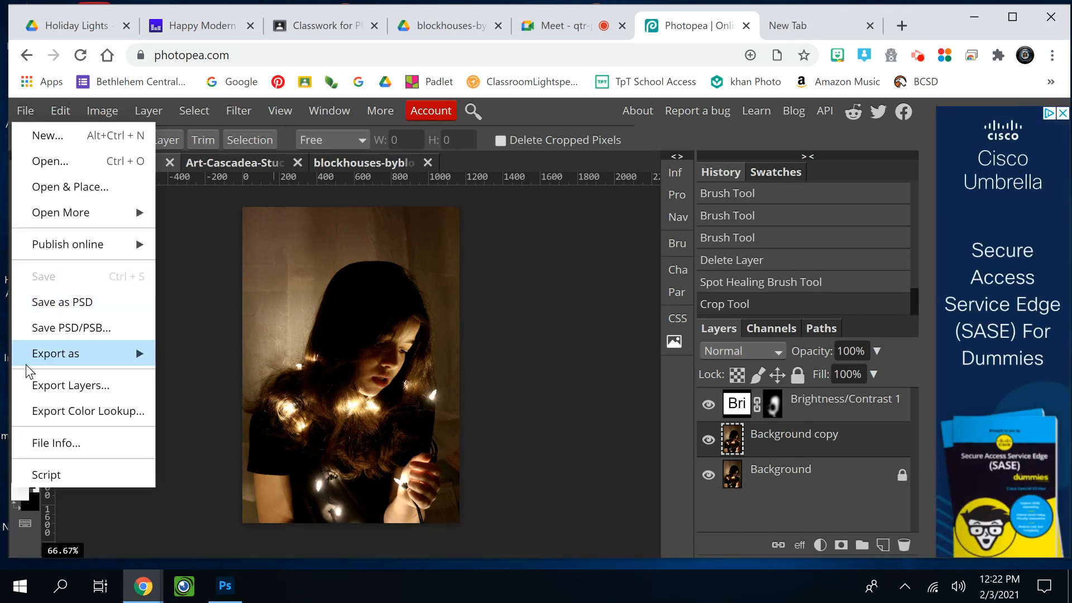
mouse_move(35, 353)
click(193, 378)
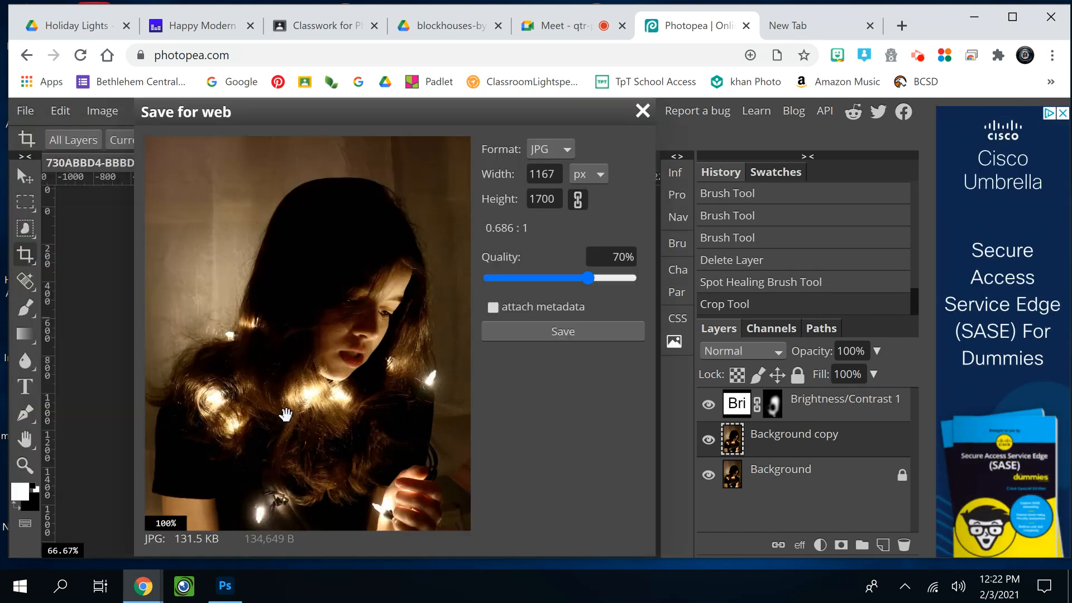
click(564, 330)
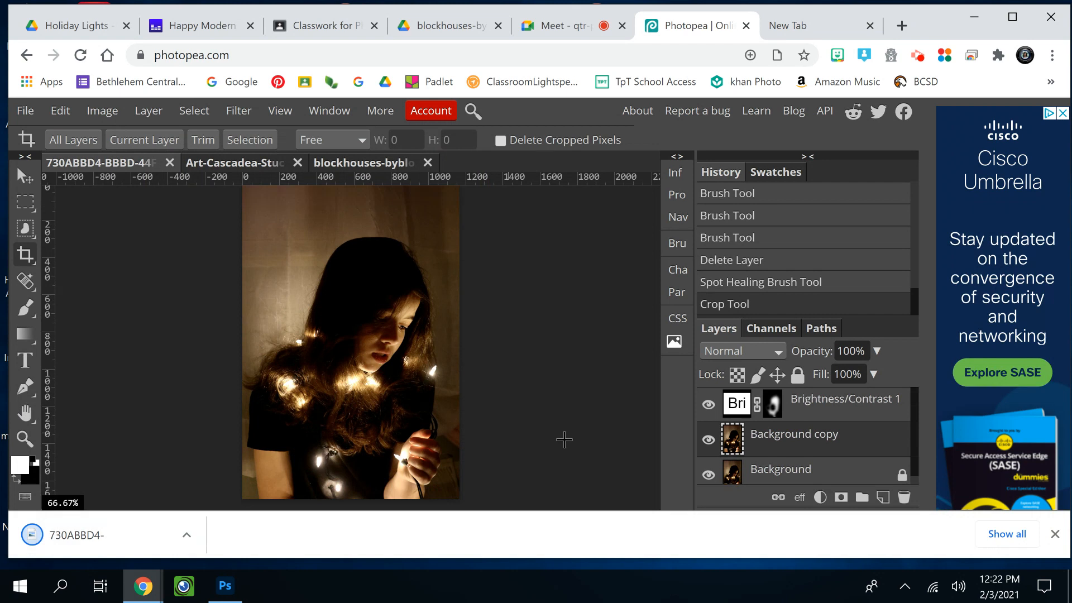
Hide the Brightness/Contrast 1 adjustment and show it again to compare its effect on the portrait
click(708, 405)
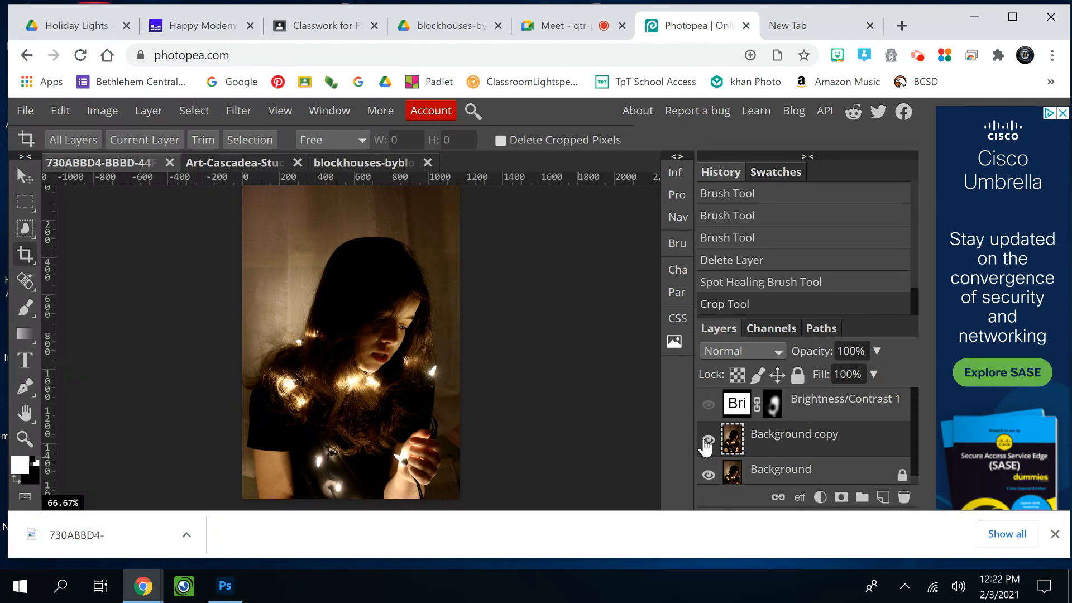
click(708, 404)
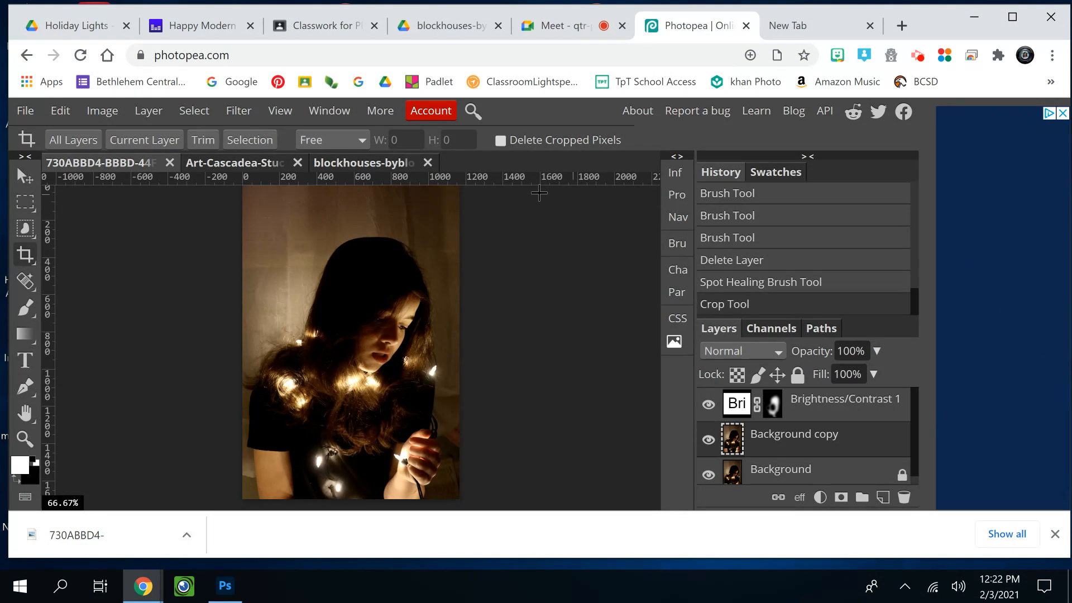
Copy the Art-Cascadea texture into the portrait, raise its layer above Brightness/Contrast 1, and delete that texture layer
click(257, 162)
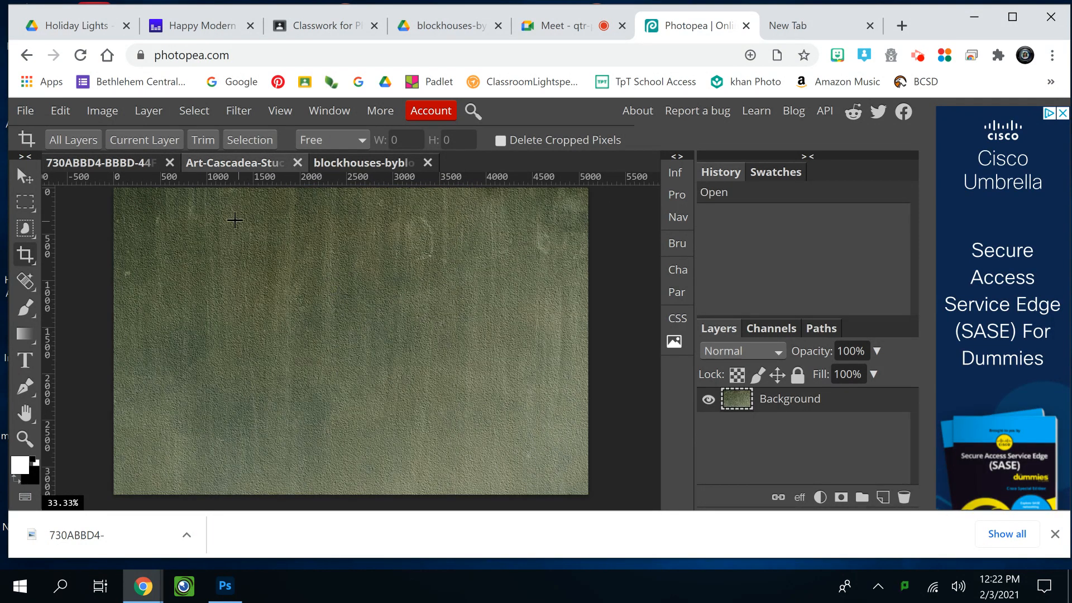
click(23, 176)
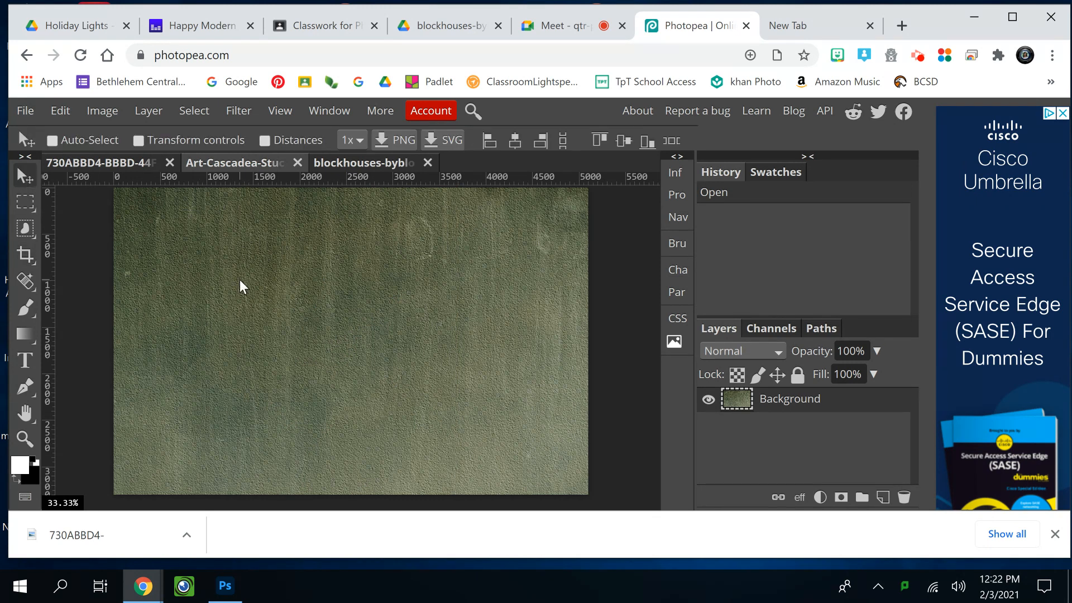
drag(224, 283, 112, 163)
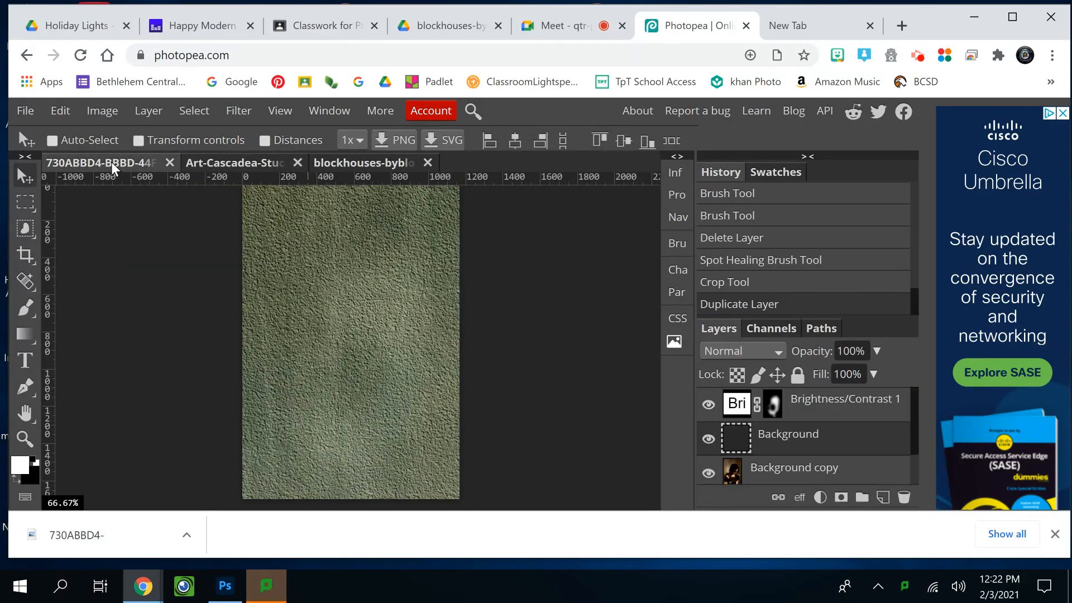
drag(112, 163, 347, 318)
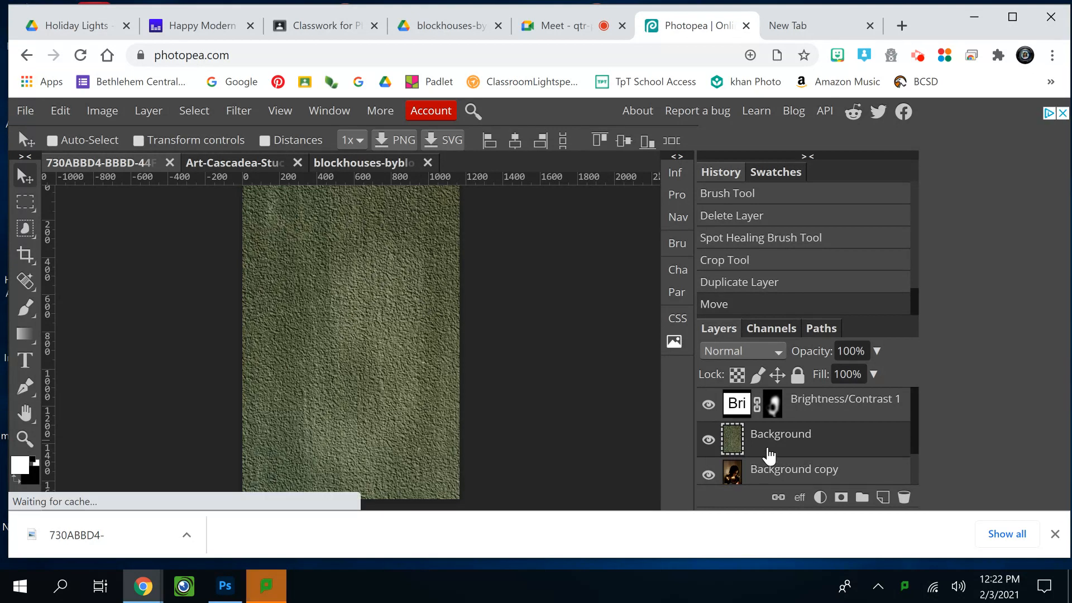
drag(781, 412, 775, 390)
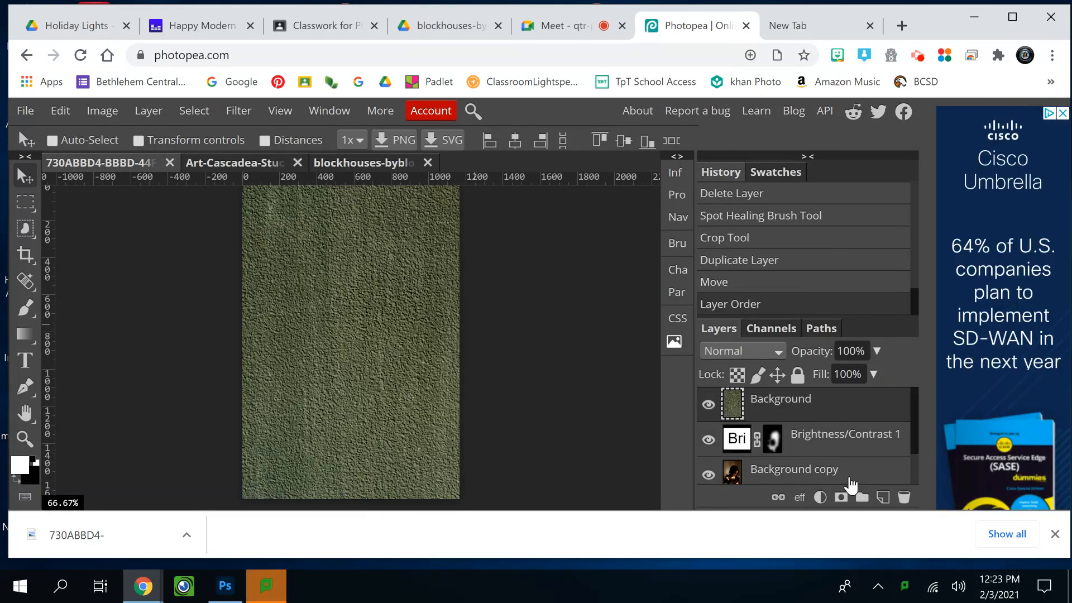
click(904, 497)
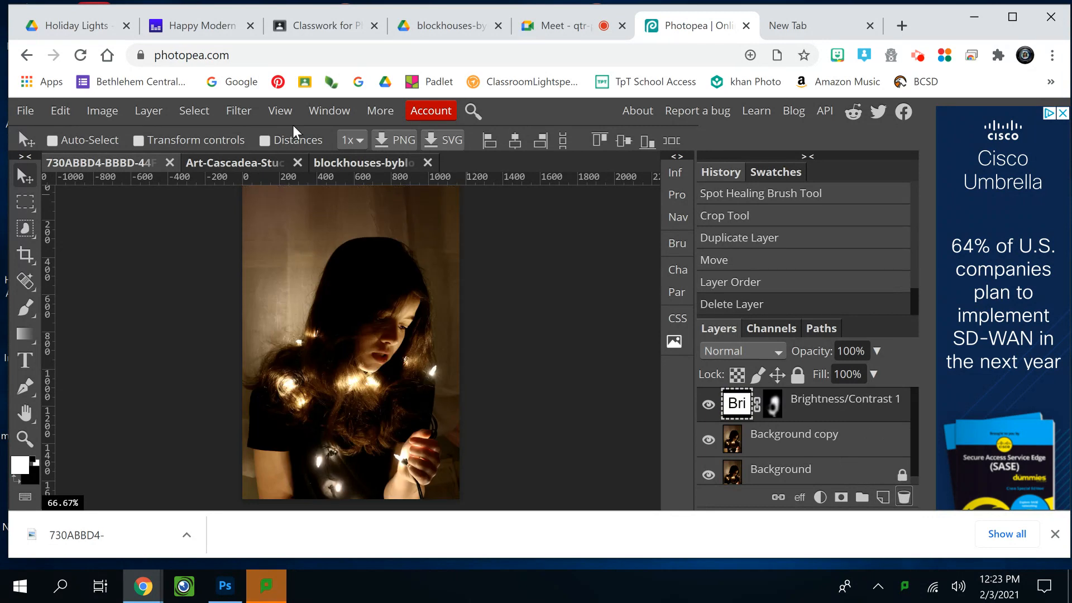
Copy the Art-Cascadea texture into the portrait once more, reposition it over the picture, and delete the added layer
click(232, 162)
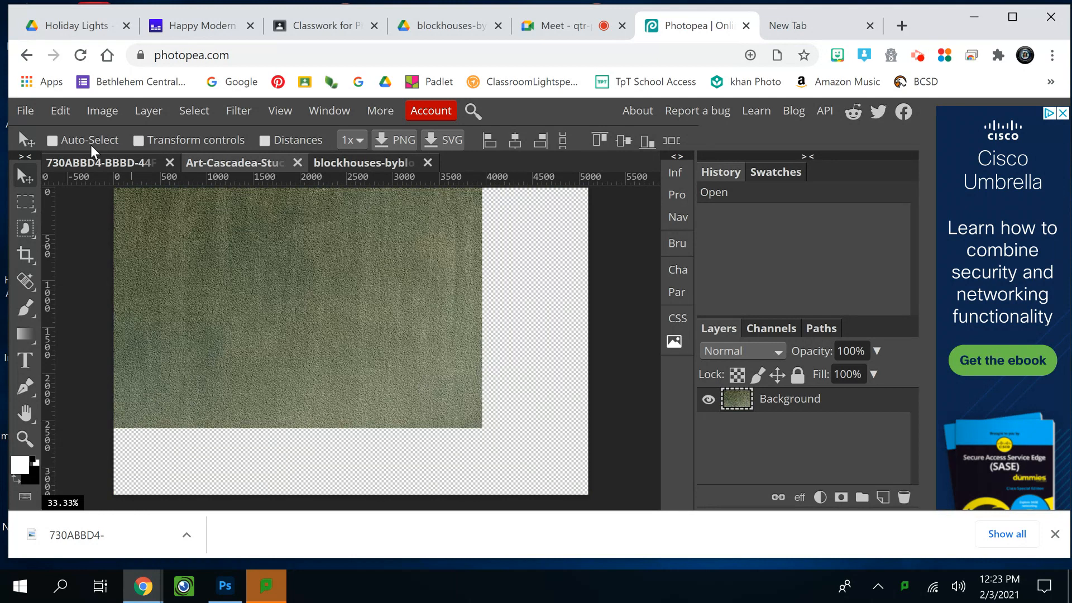
click(92, 163)
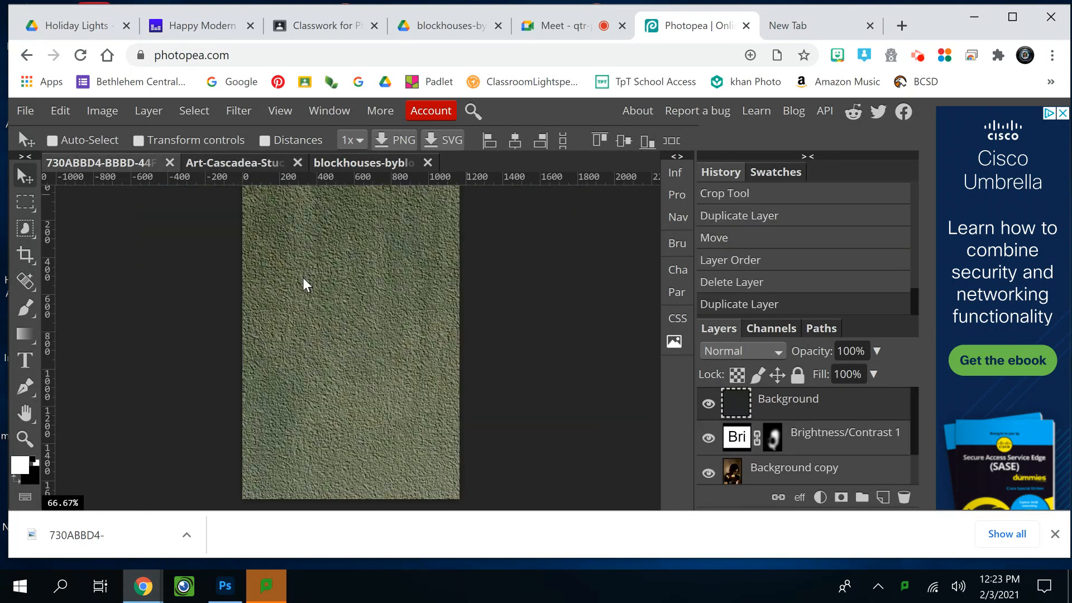
click(367, 323)
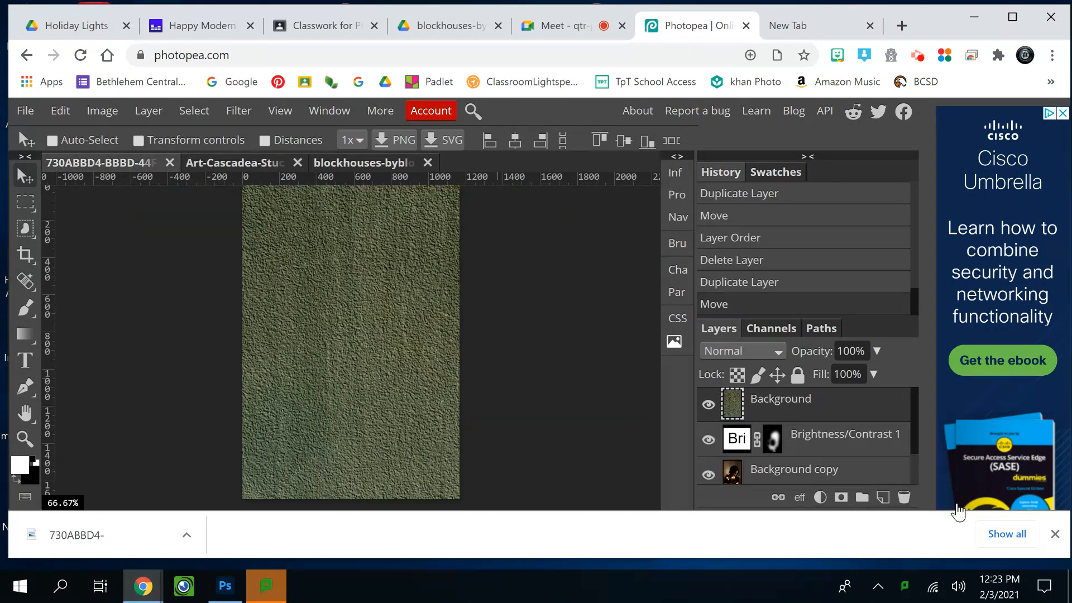
click(905, 494)
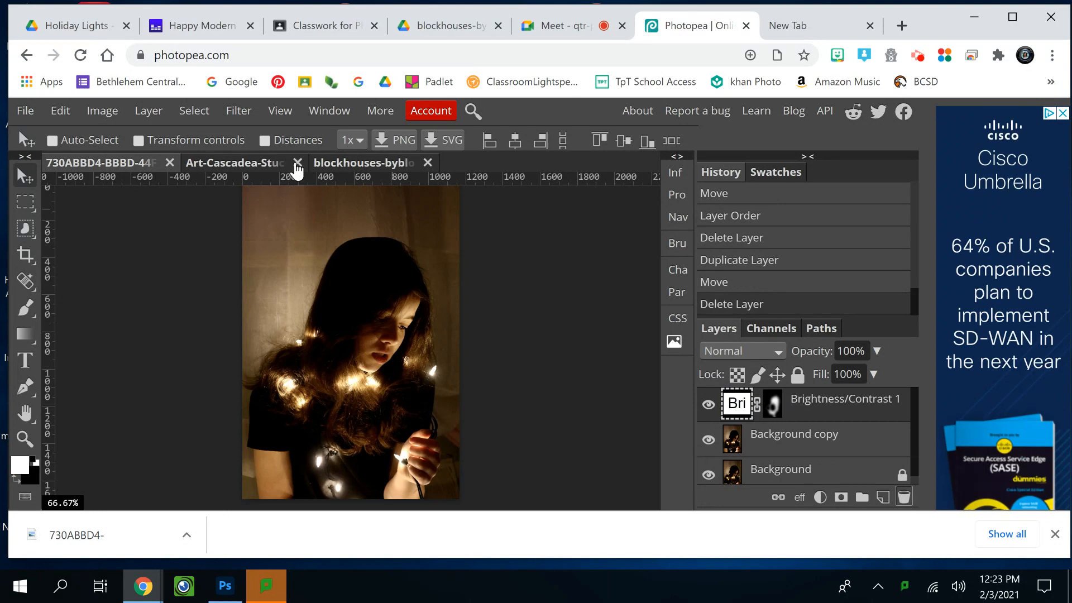
Try to copy the Art-Cascadea texture and paste it into the portrait
click(258, 160)
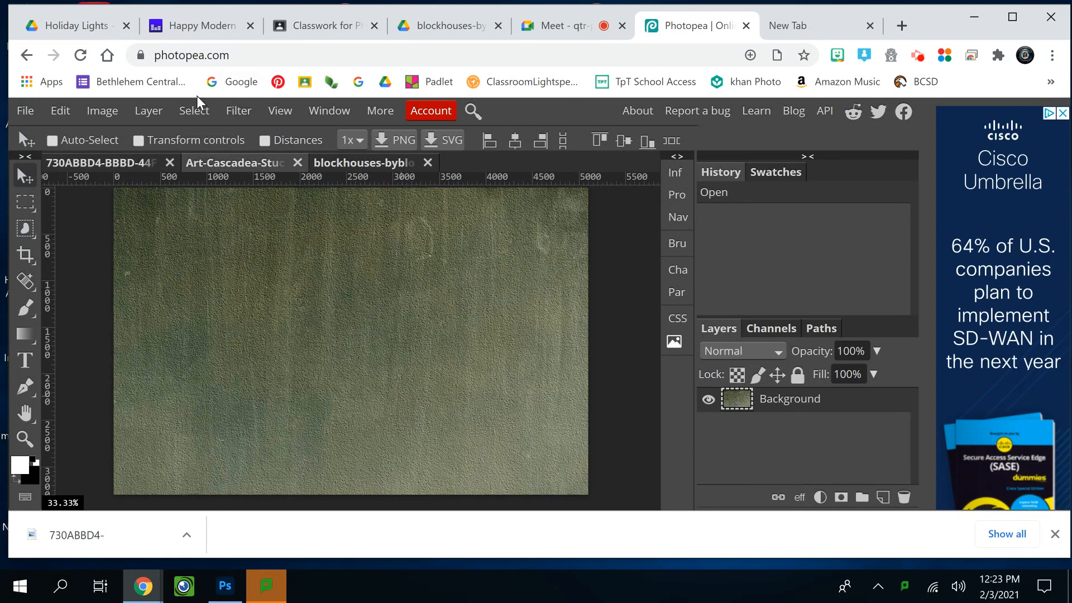
click(195, 110)
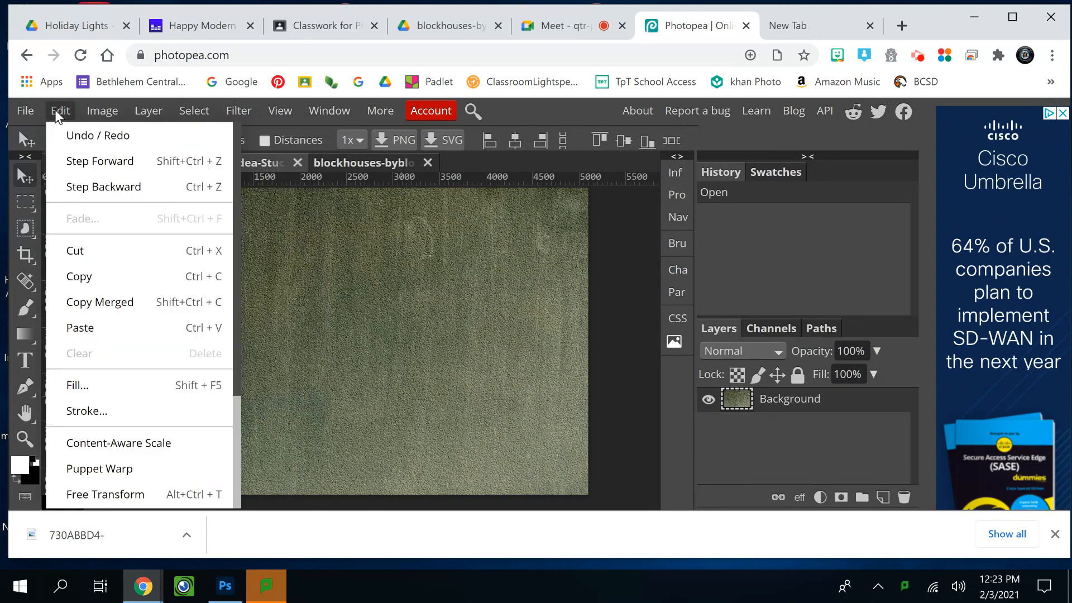
click(56, 110)
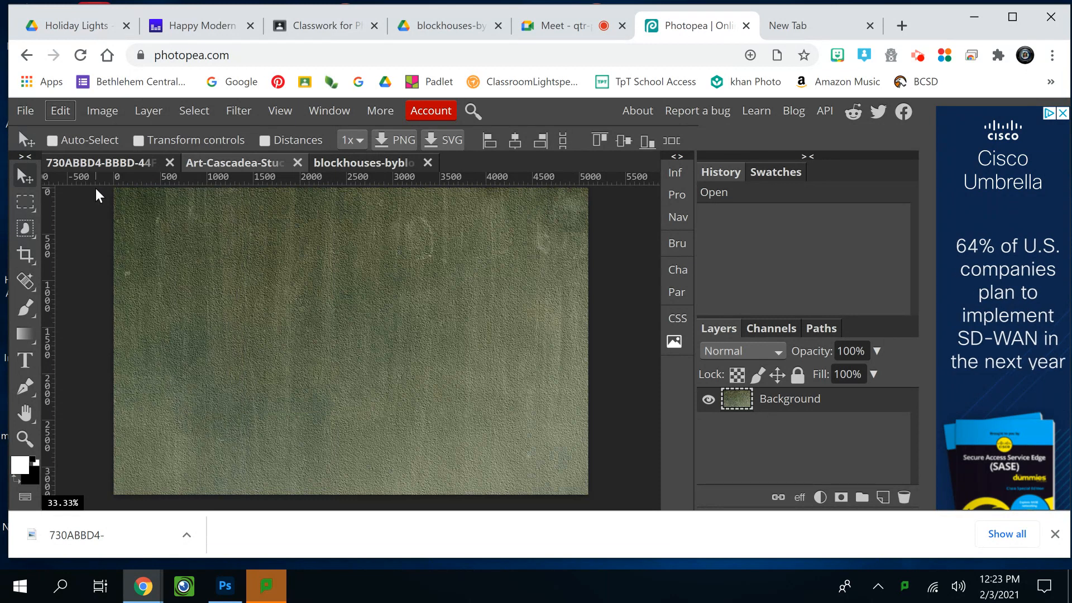
click(71, 108)
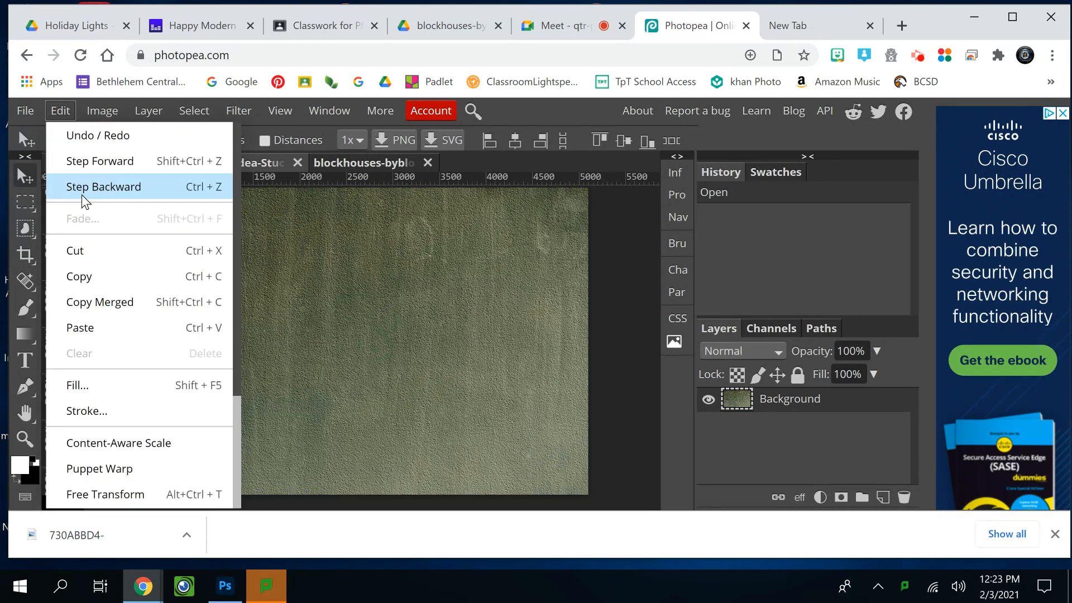
click(76, 276)
click(88, 163)
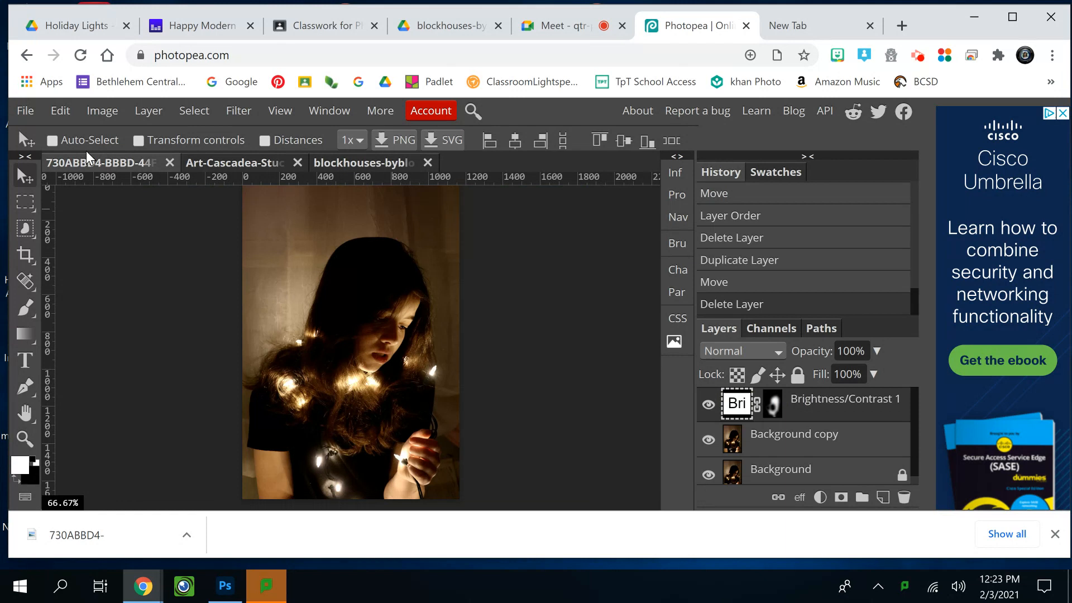
click(62, 111)
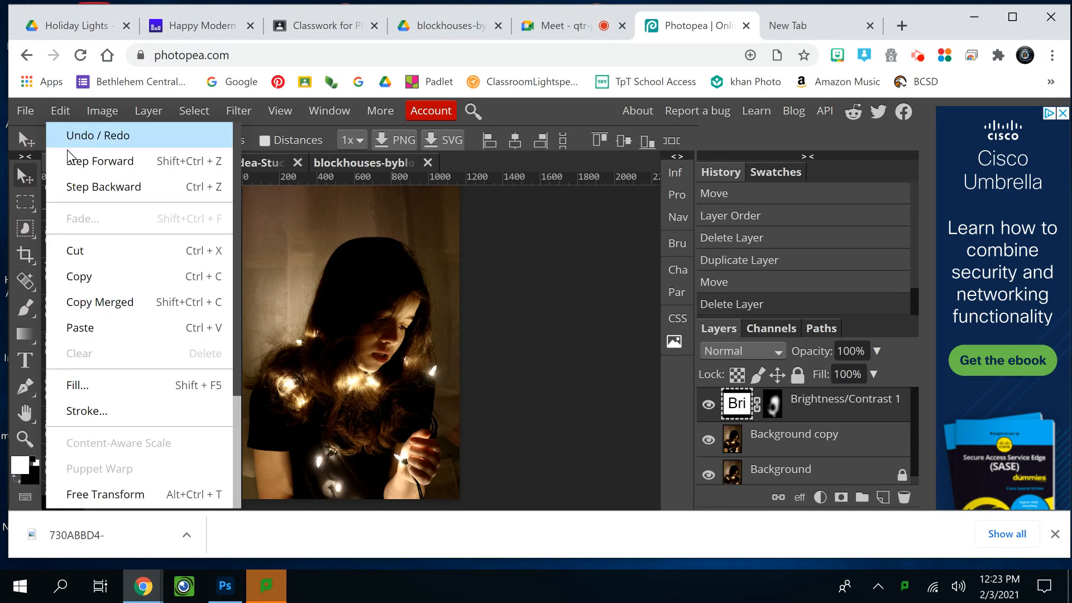
click(93, 332)
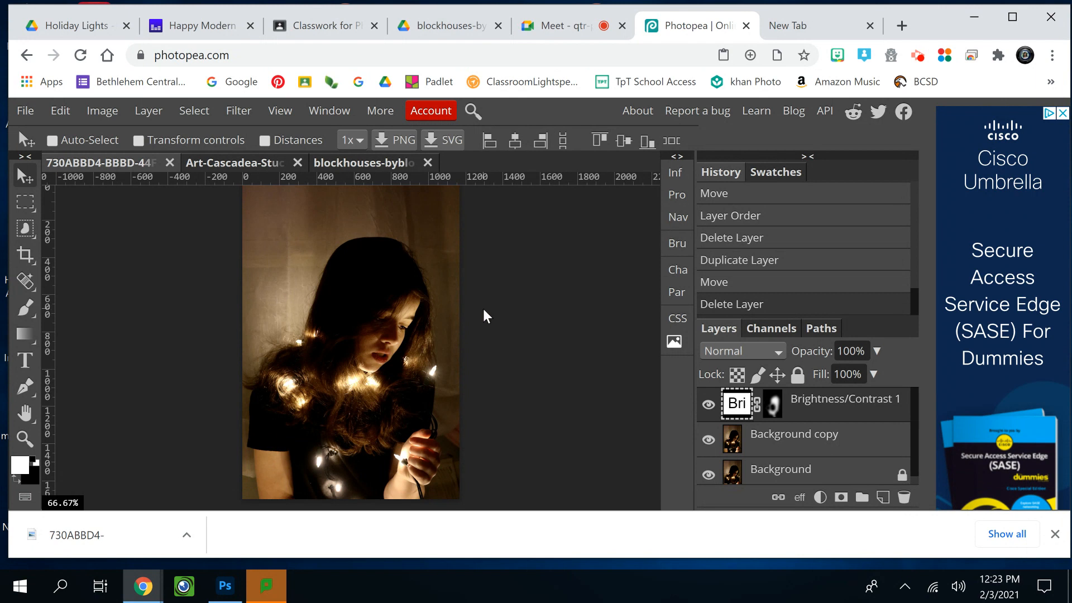
click(59, 111)
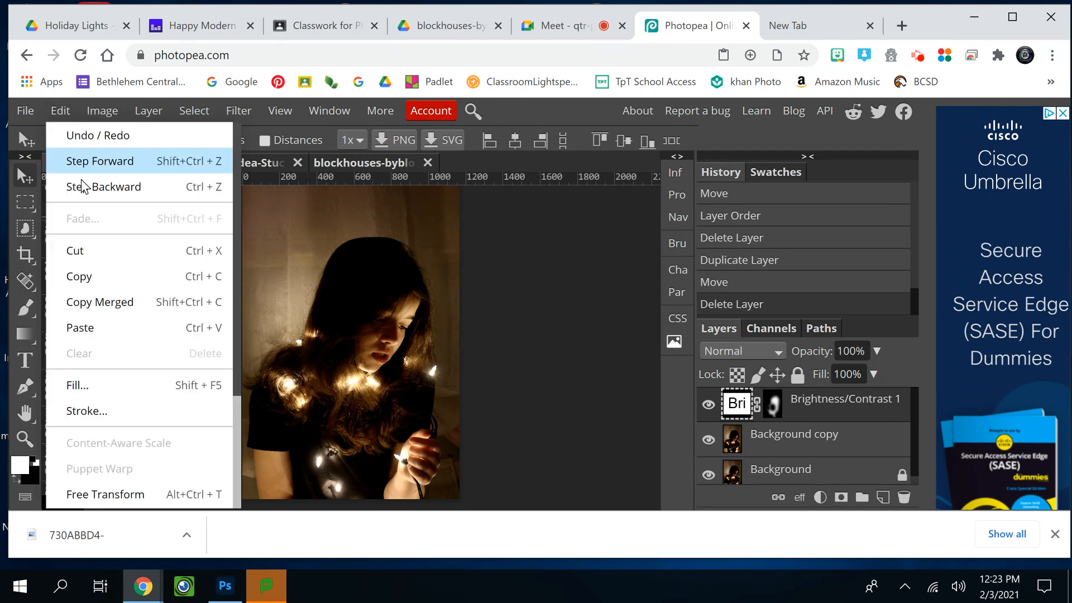
click(77, 328)
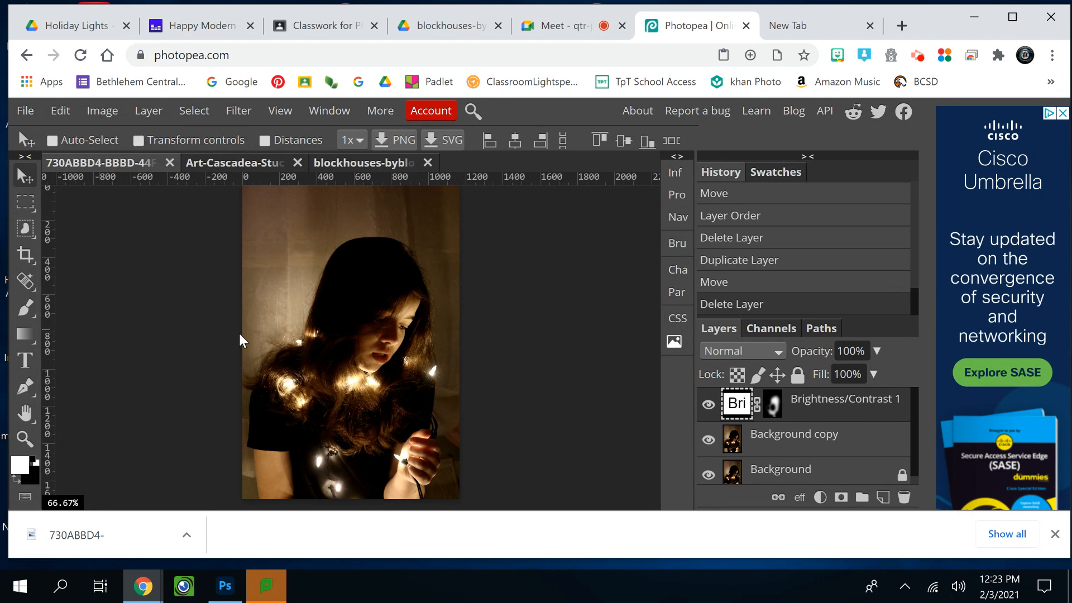
Select the whole Art-Cascadea texture, copy it, and try again to paste it into the portrait
click(239, 162)
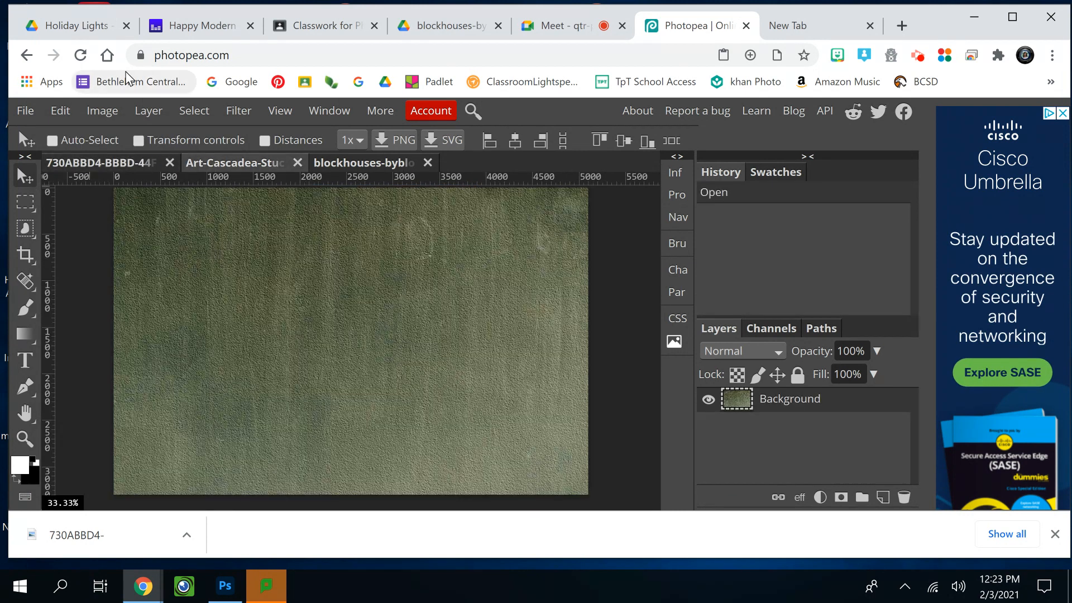
click(194, 110)
click(200, 135)
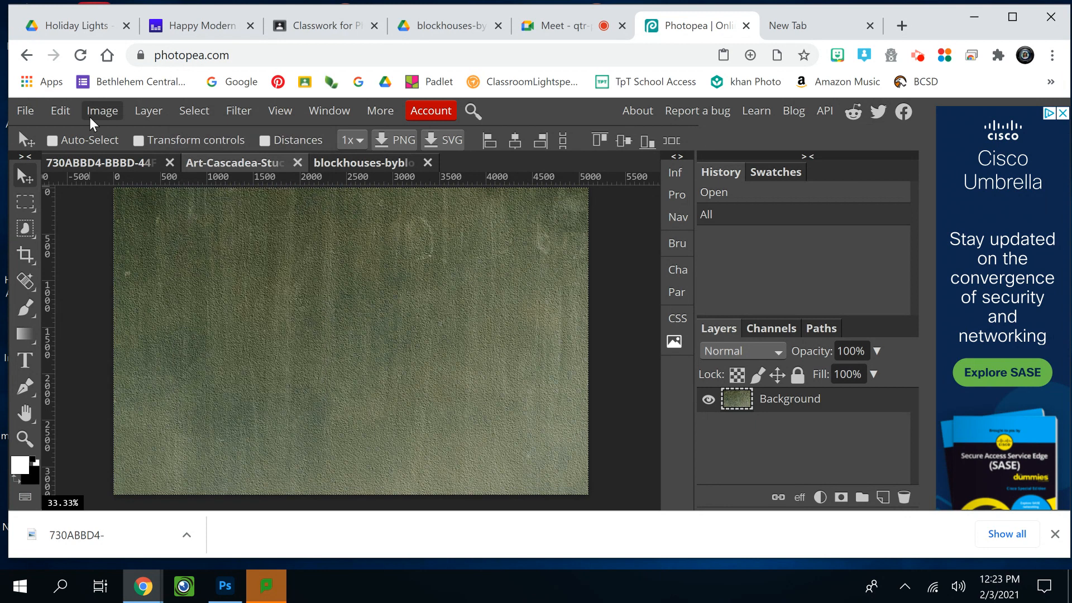
click(59, 111)
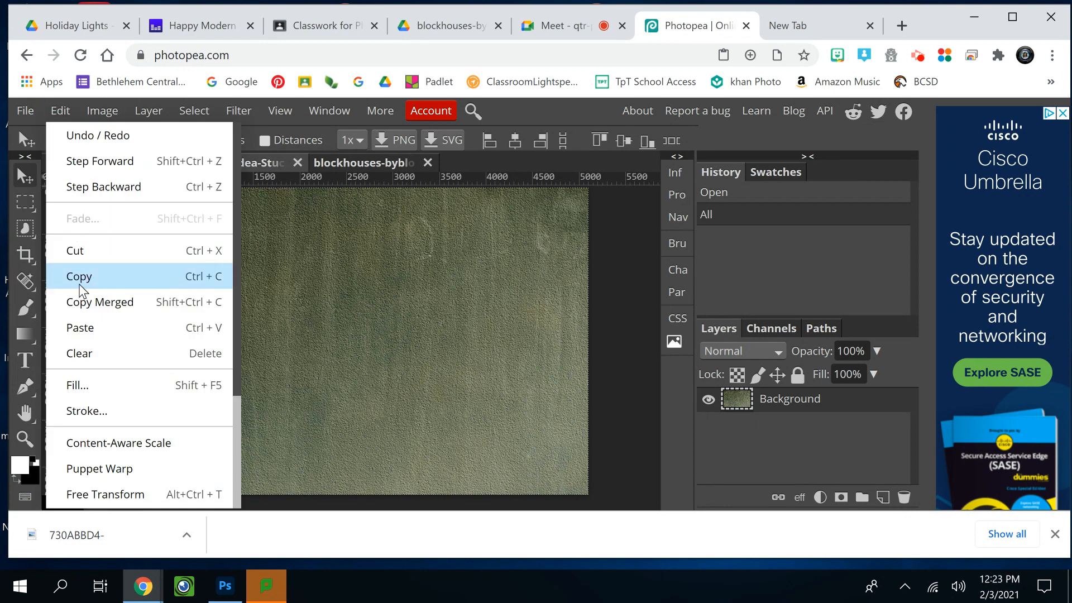
click(104, 280)
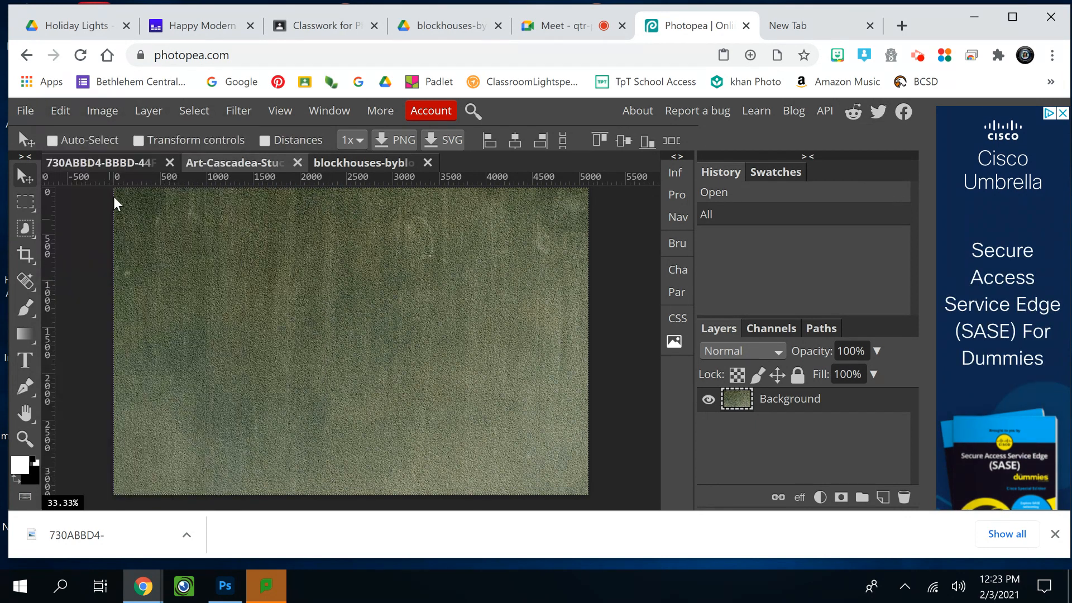
click(106, 161)
click(65, 119)
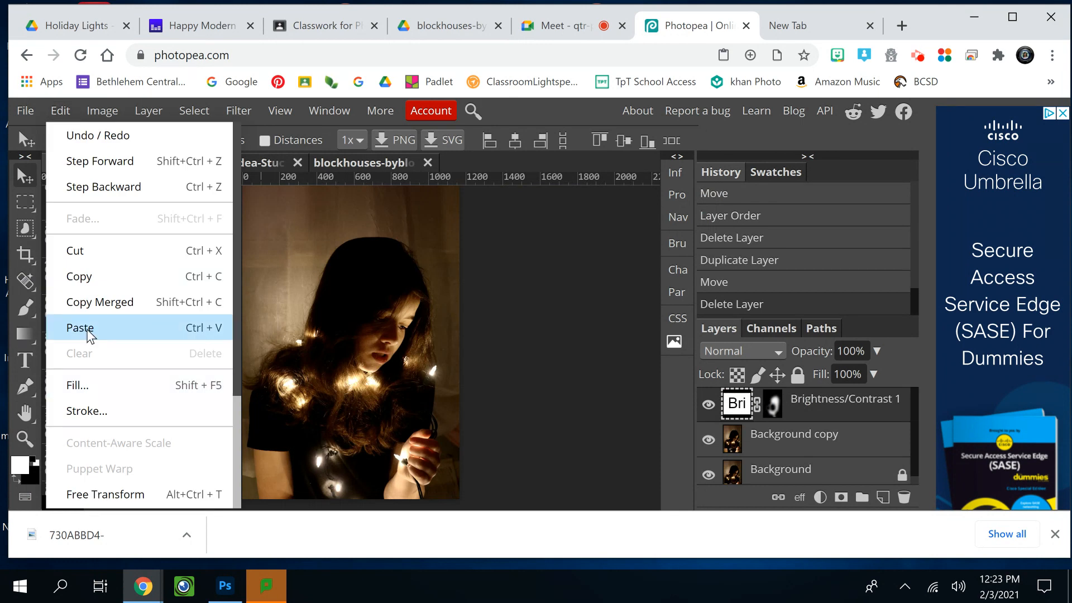
click(119, 324)
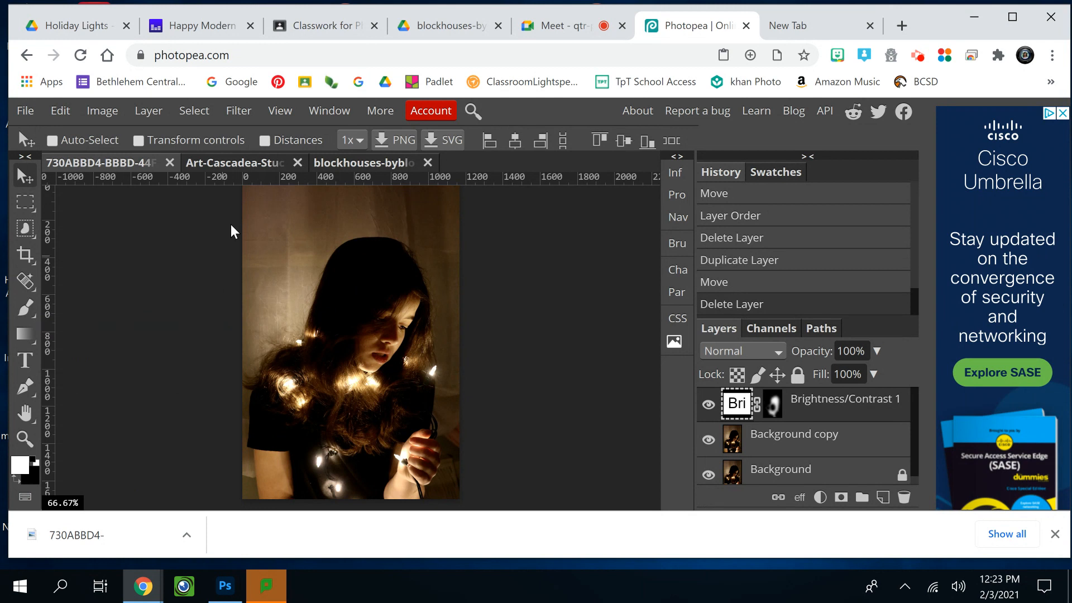
Paste the copied texture as a new layer in its own document, then bring that layer into the portrait and position it to cover the picture
click(231, 164)
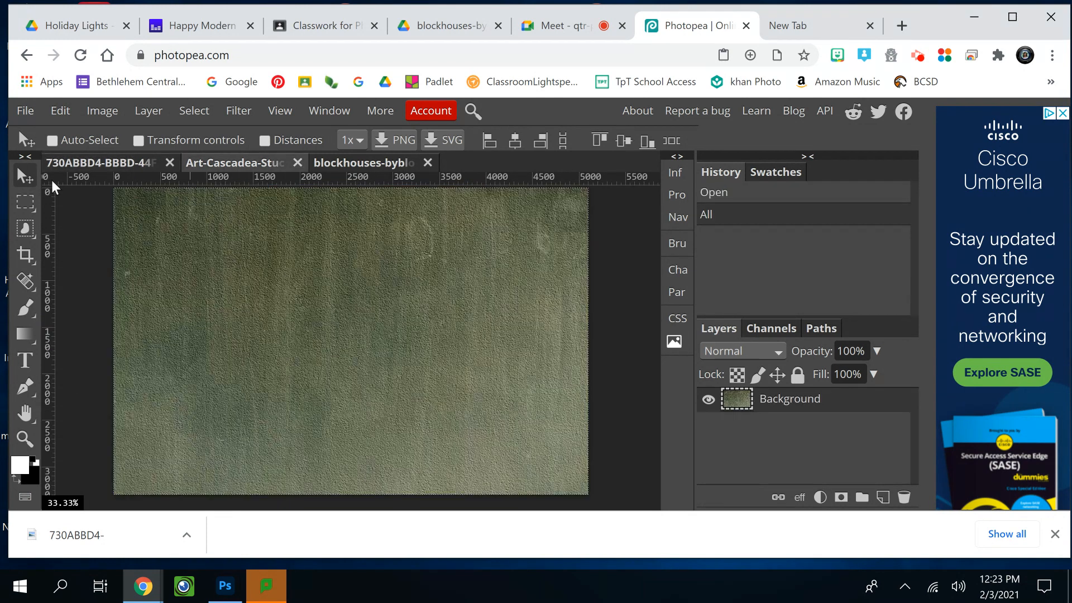
key(ctrl+v)
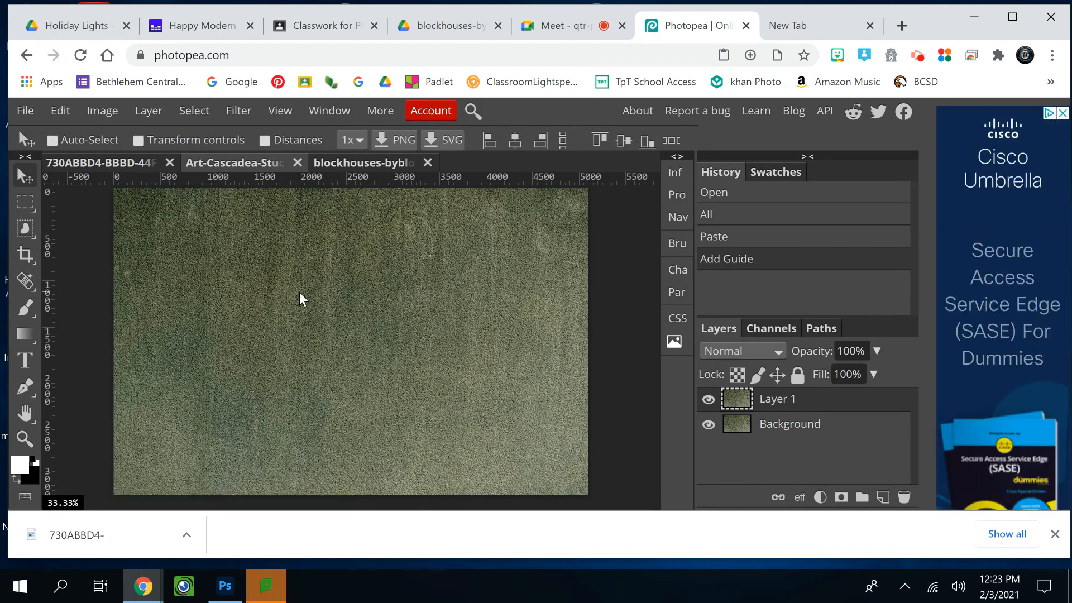
drag(206, 229, 130, 162)
drag(474, 291, 413, 327)
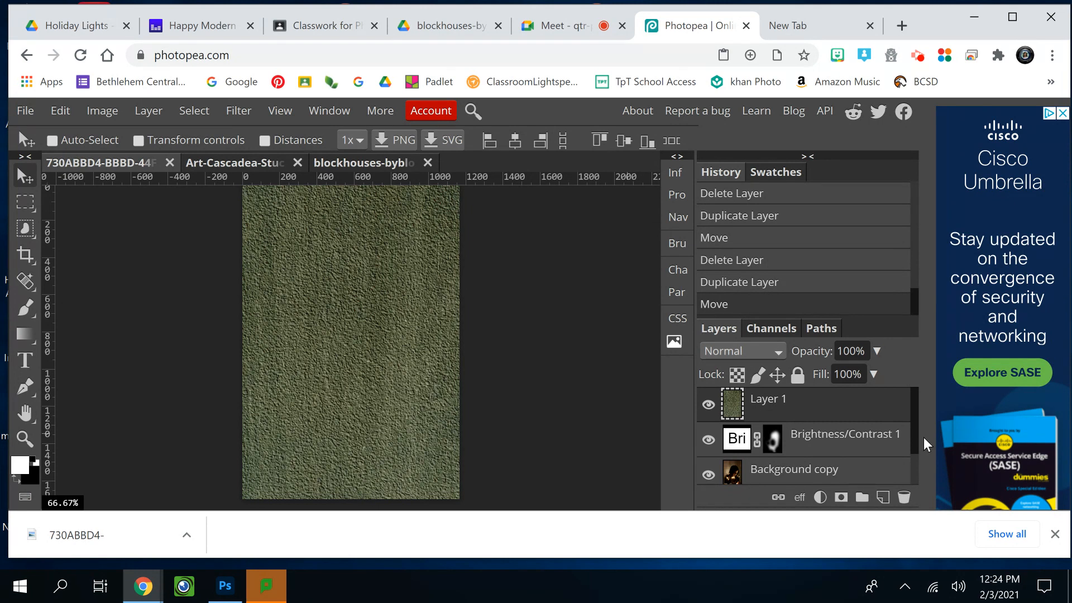
Try the Darken, Multiply and Lighten blend modes on the texture layer above the portrait
scroll(913, 459, down, 1)
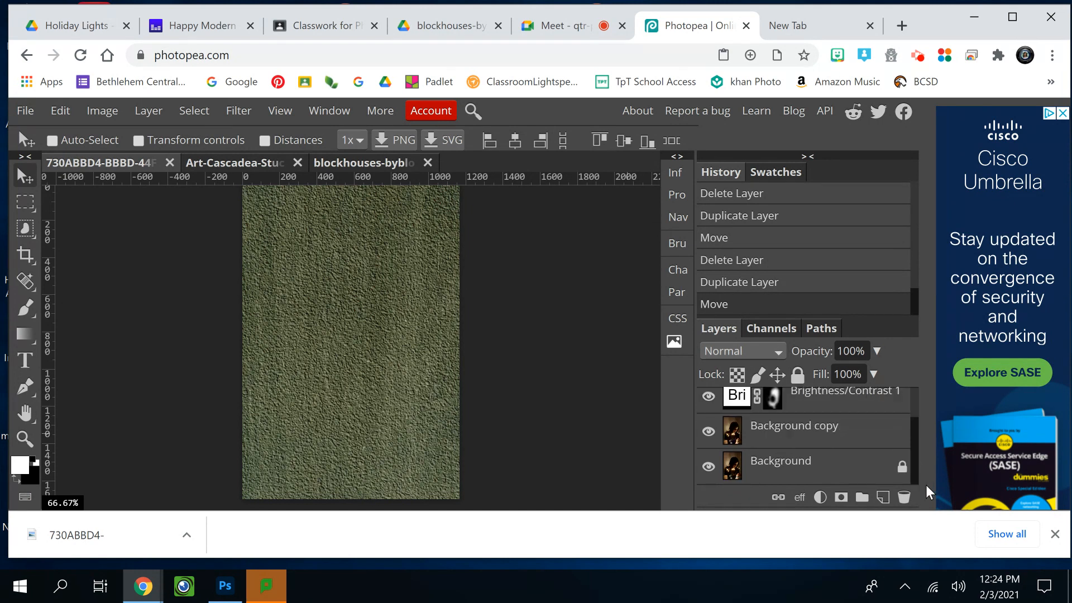
drag(913, 424, 913, 375)
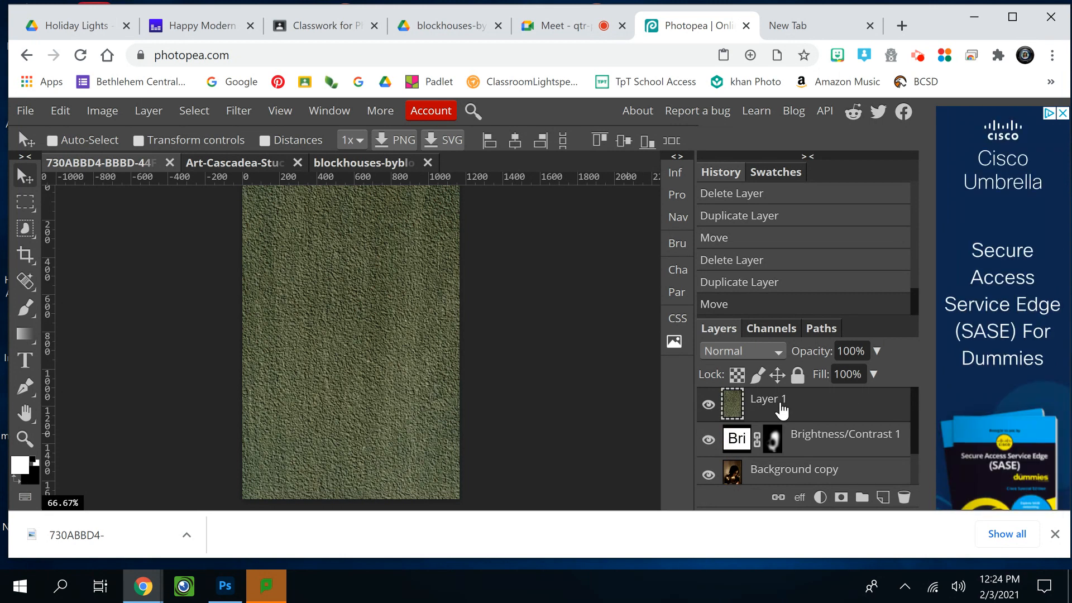
click(775, 348)
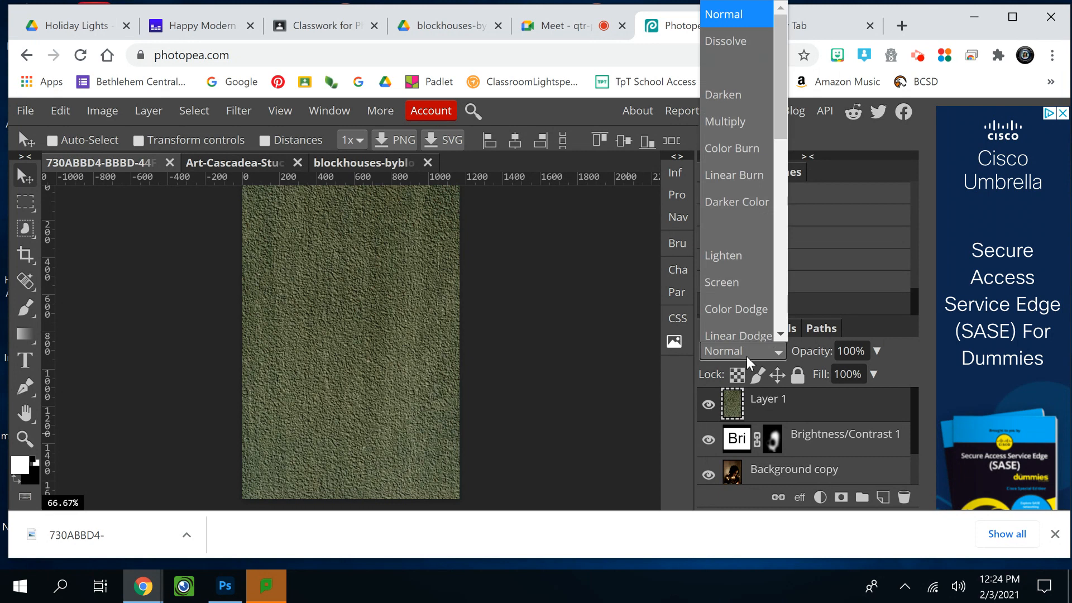
click(746, 357)
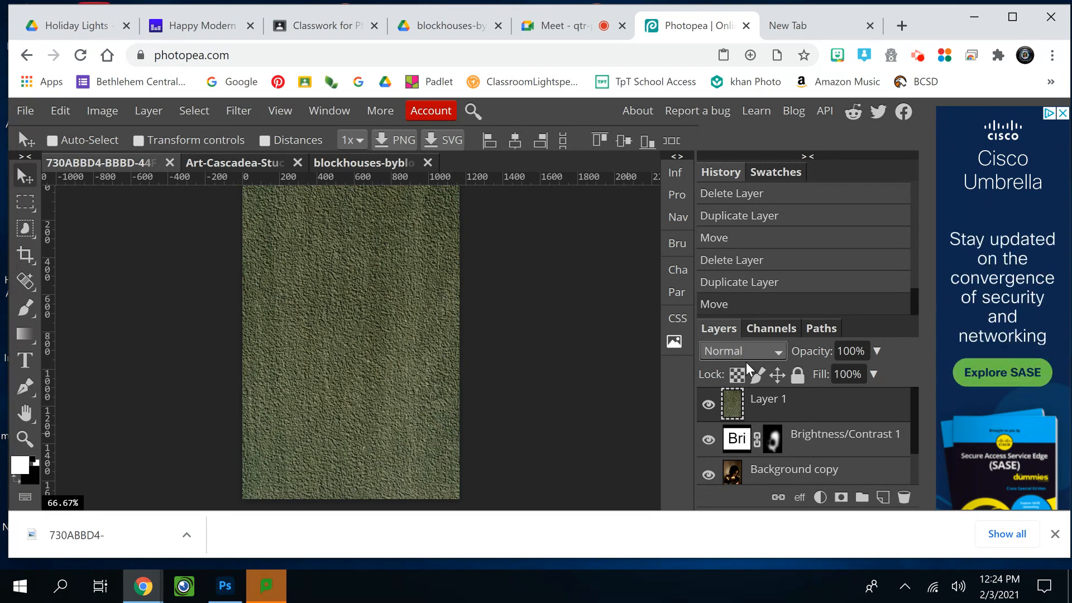
click(776, 346)
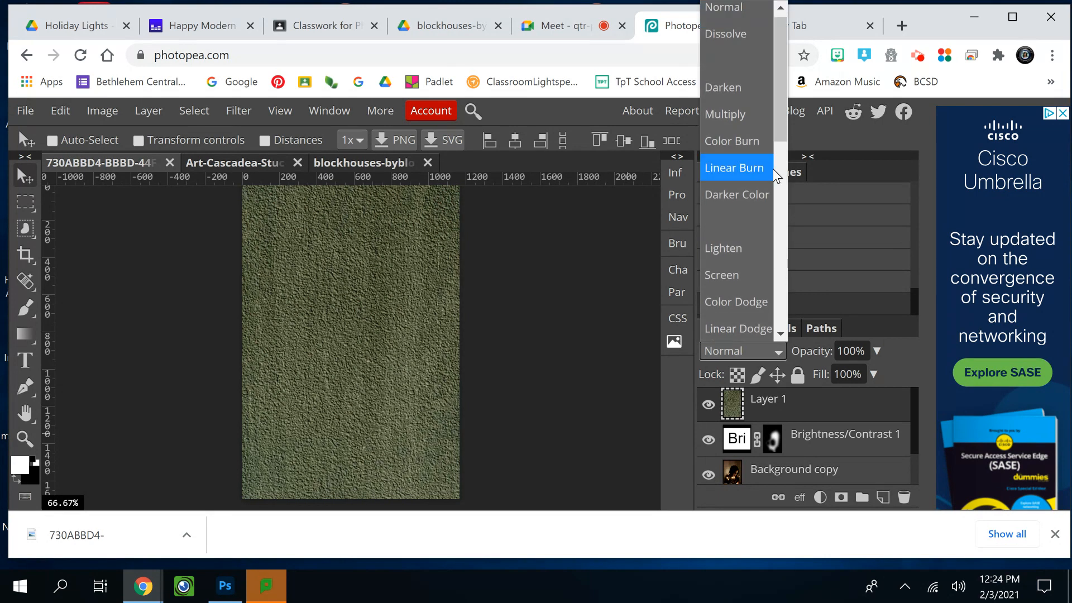
click(755, 82)
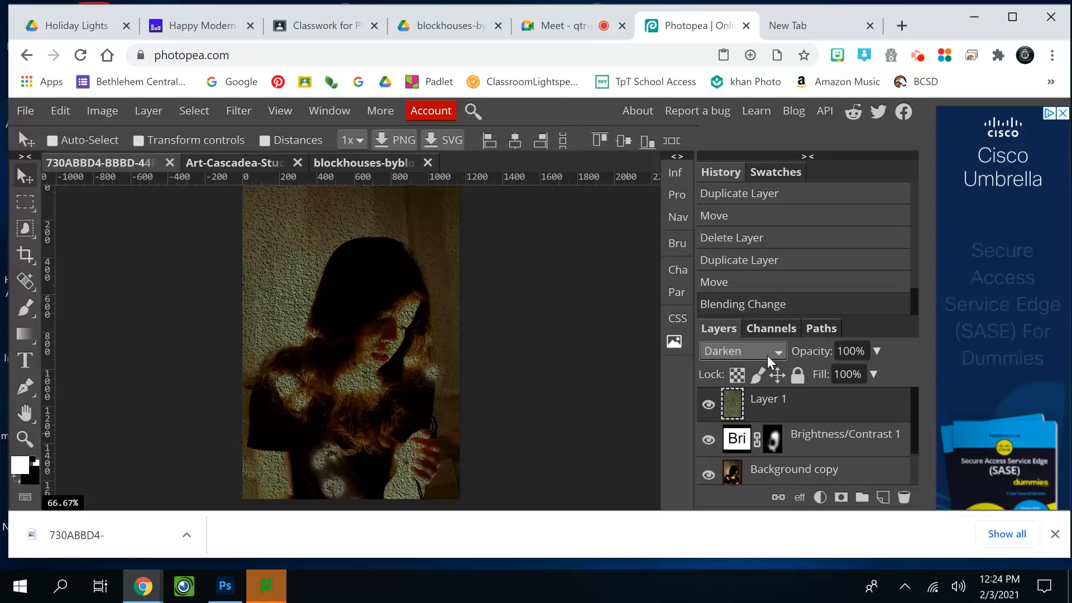
click(767, 354)
click(739, 115)
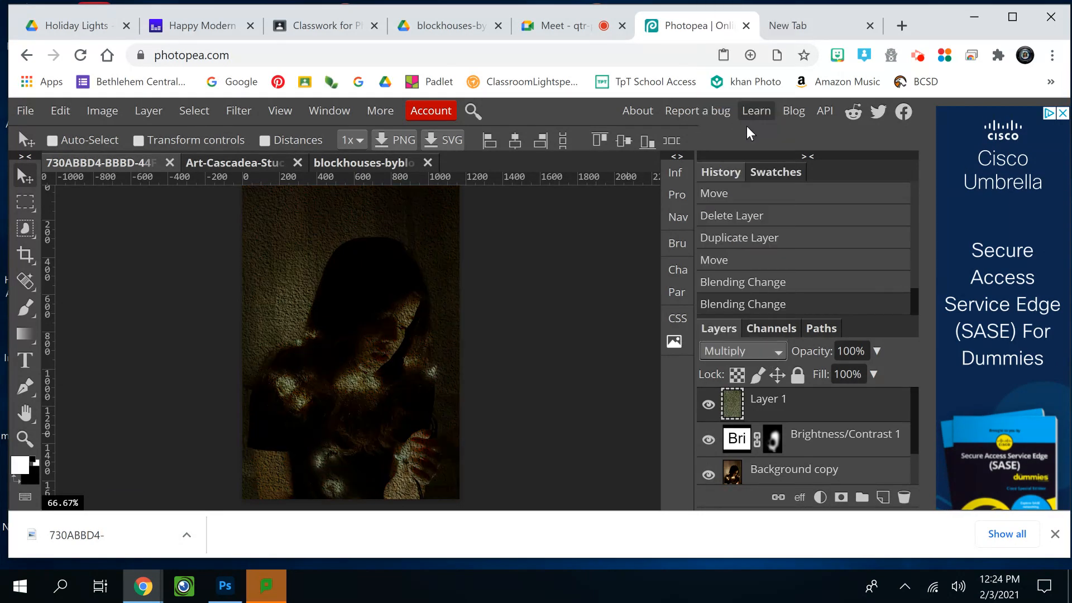
click(768, 351)
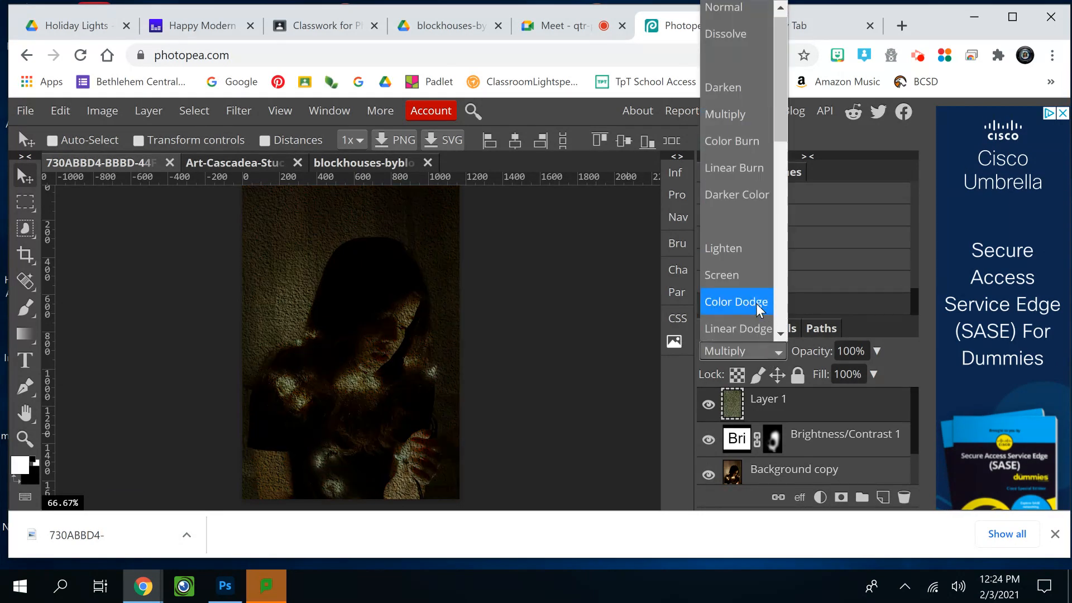
click(737, 252)
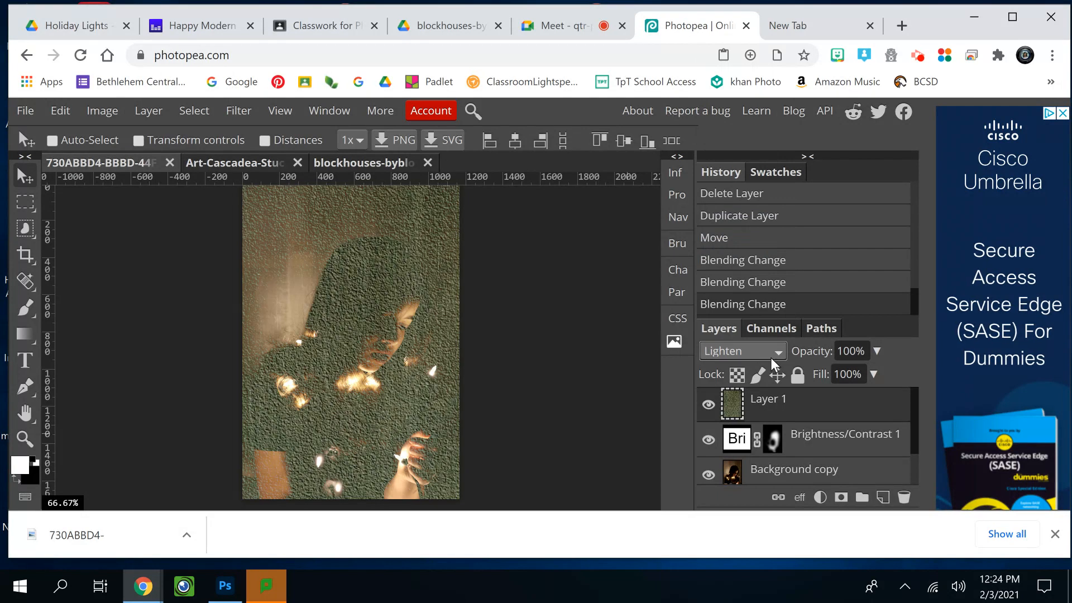
Try the Color Dodge and Overlay blend modes on the texture layer
click(774, 352)
click(752, 307)
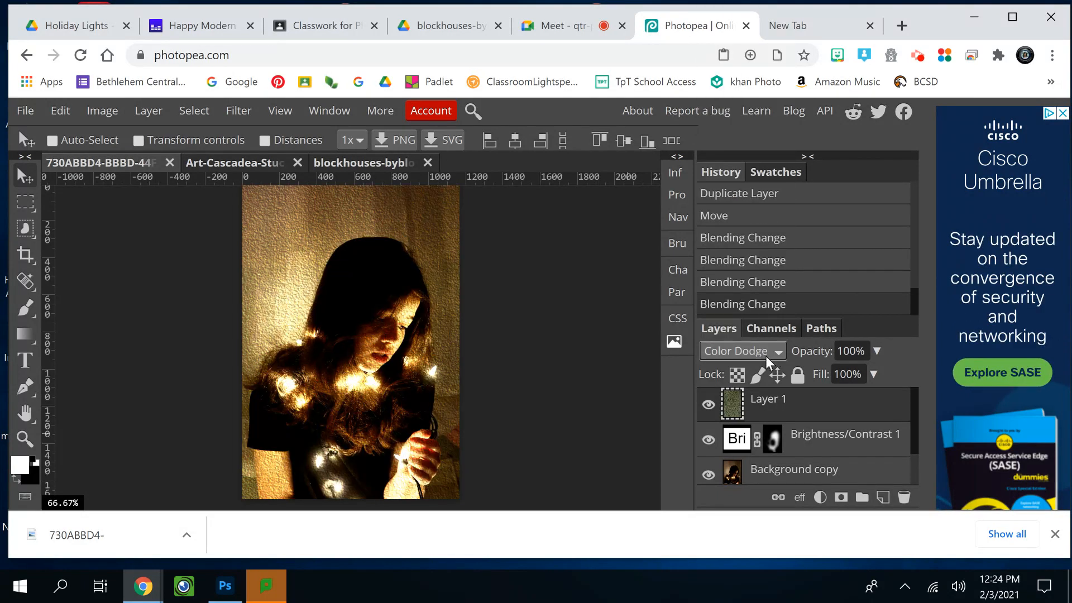
click(769, 350)
click(779, 333)
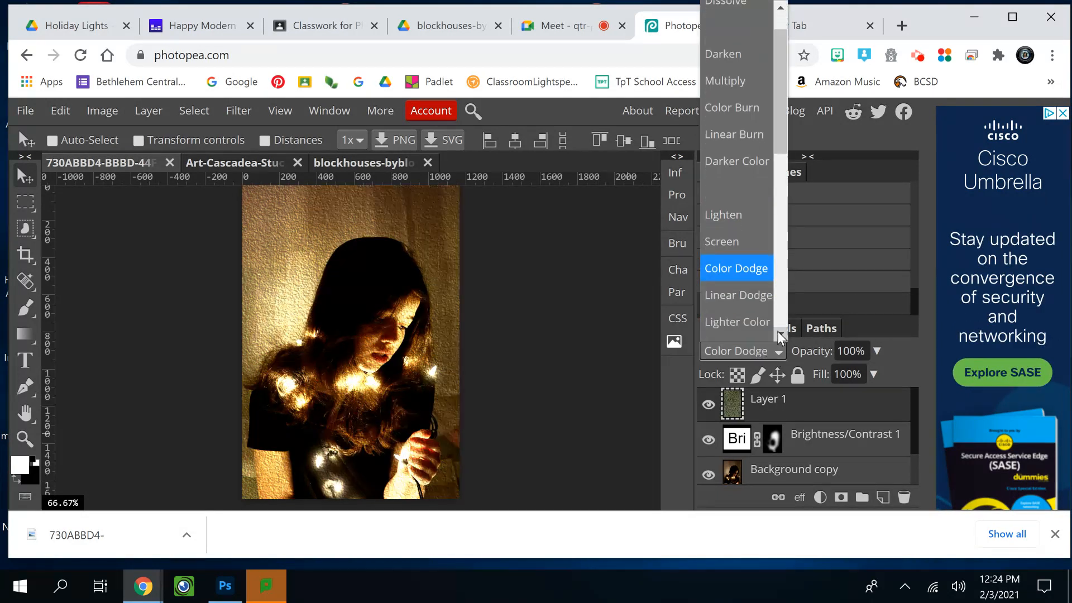
click(749, 252)
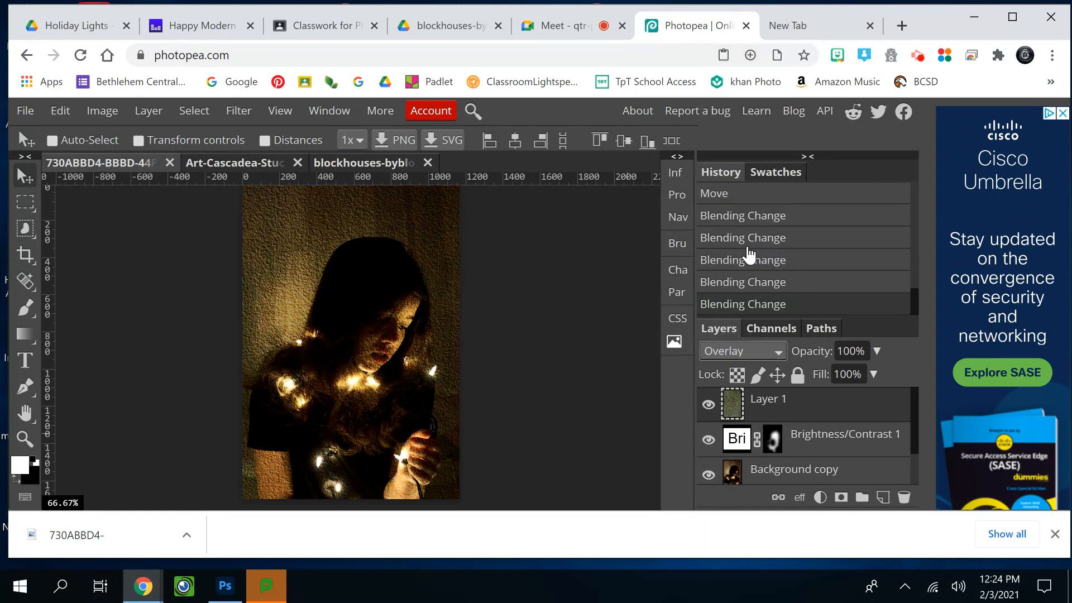
Set the texture layer's blend mode to Soft Light and hide the layer
click(762, 350)
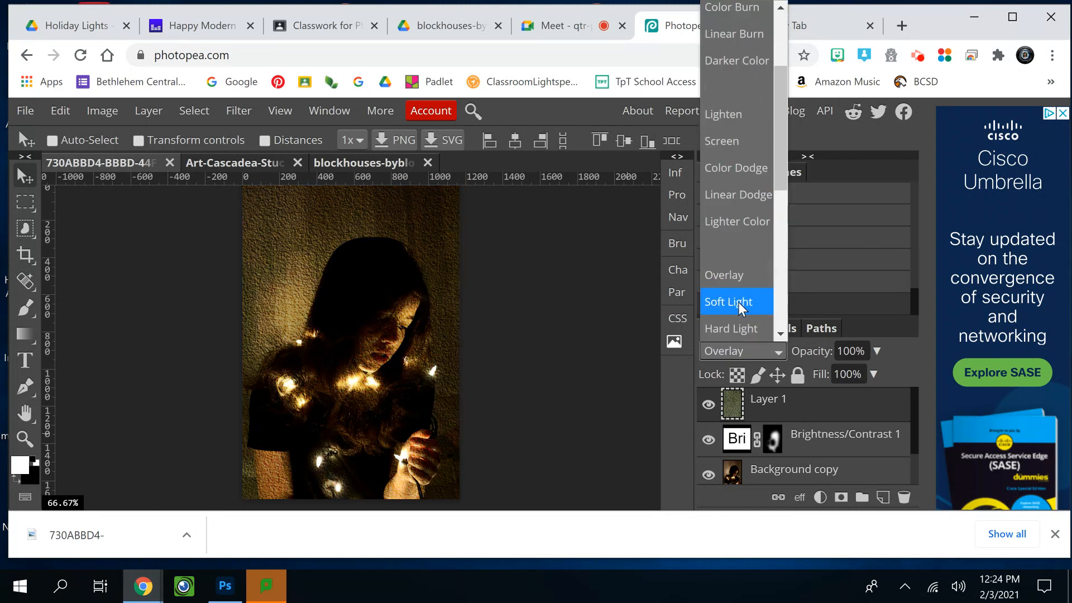
click(741, 306)
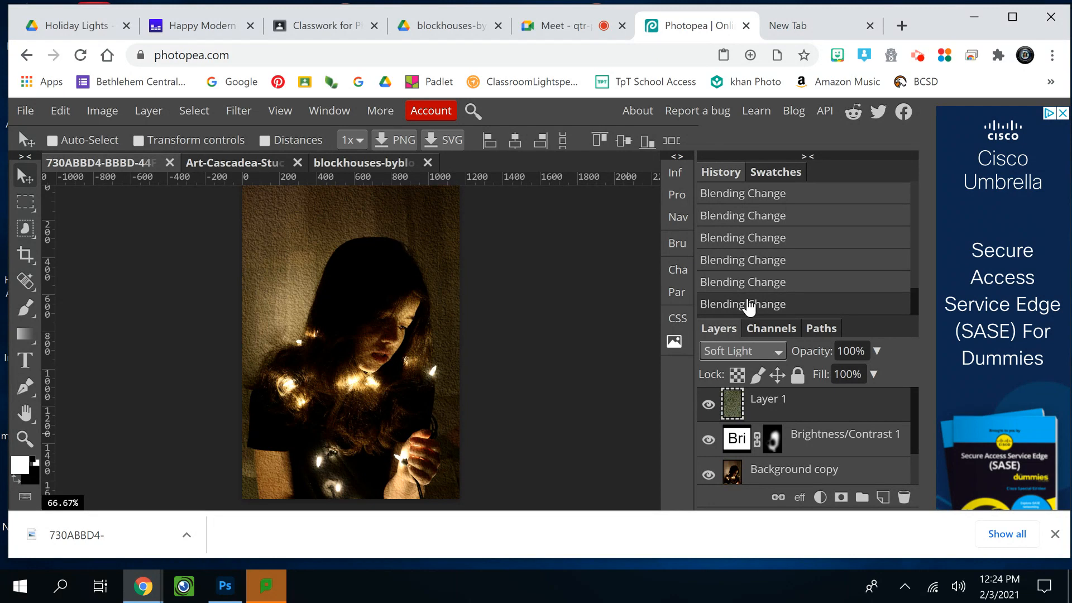
click(708, 404)
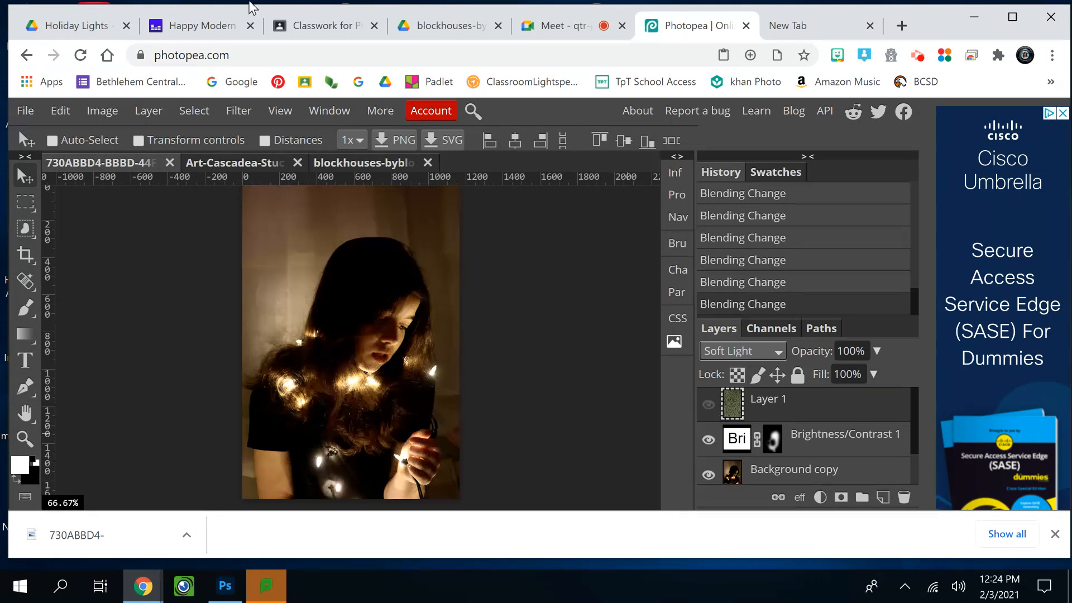
Copy the blockhouses book-page image into the portrait as the top layer and place it over the picture's upper-left area
click(356, 163)
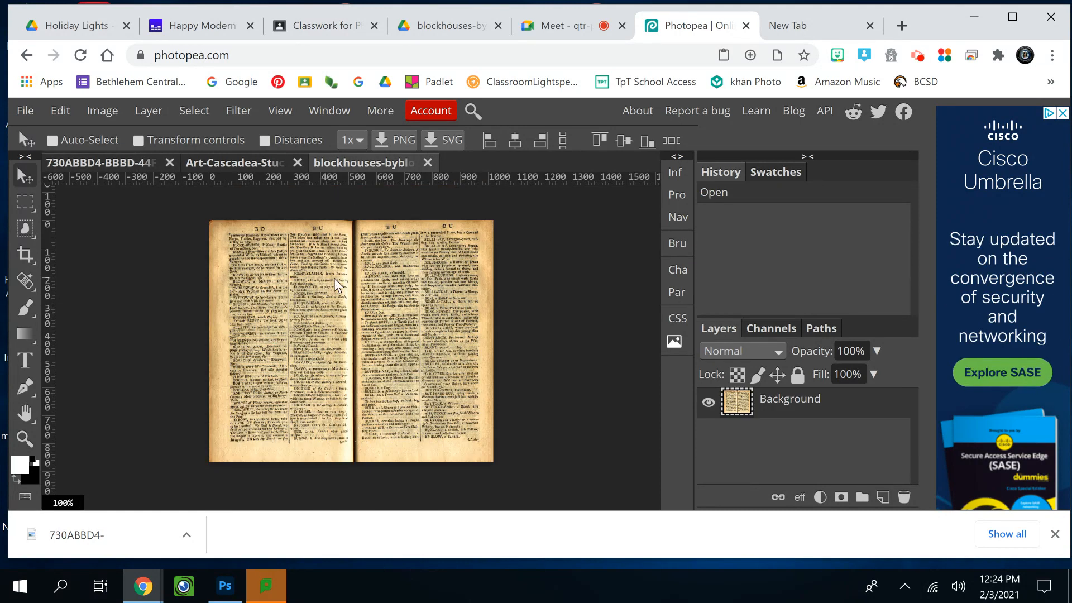
drag(333, 278, 269, 240)
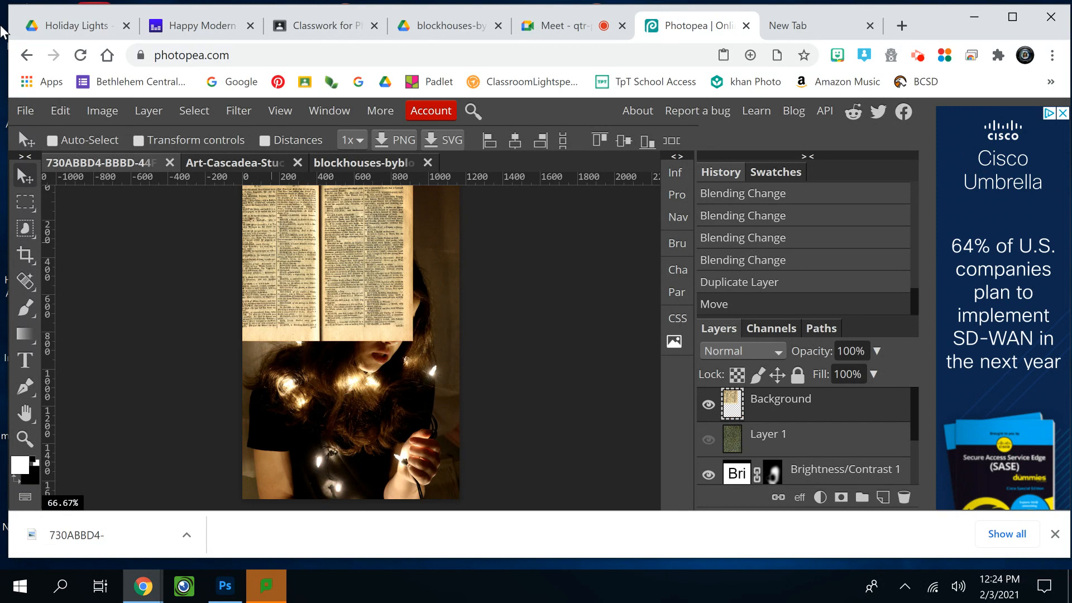
Scale the book-page layer to about 179% width and 220% height so it covers the whole portrait
click(63, 111)
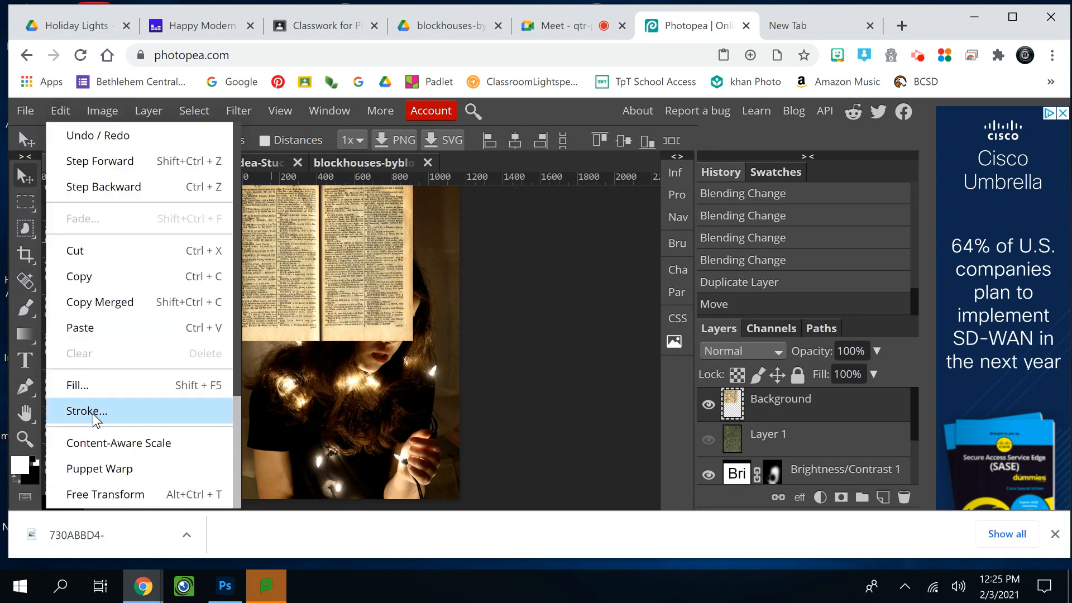
click(115, 494)
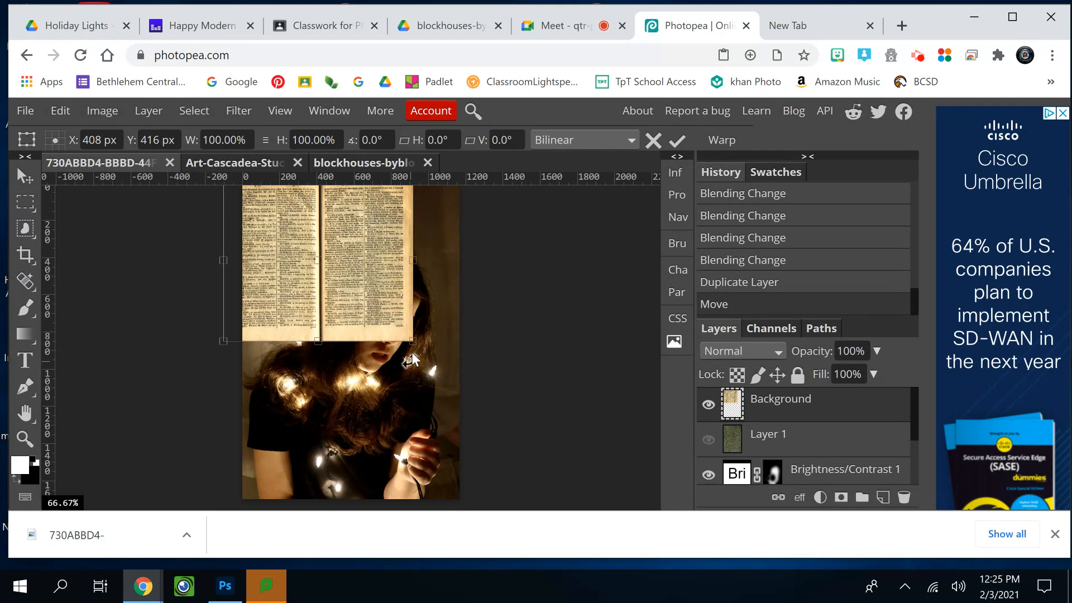
drag(413, 340, 564, 538)
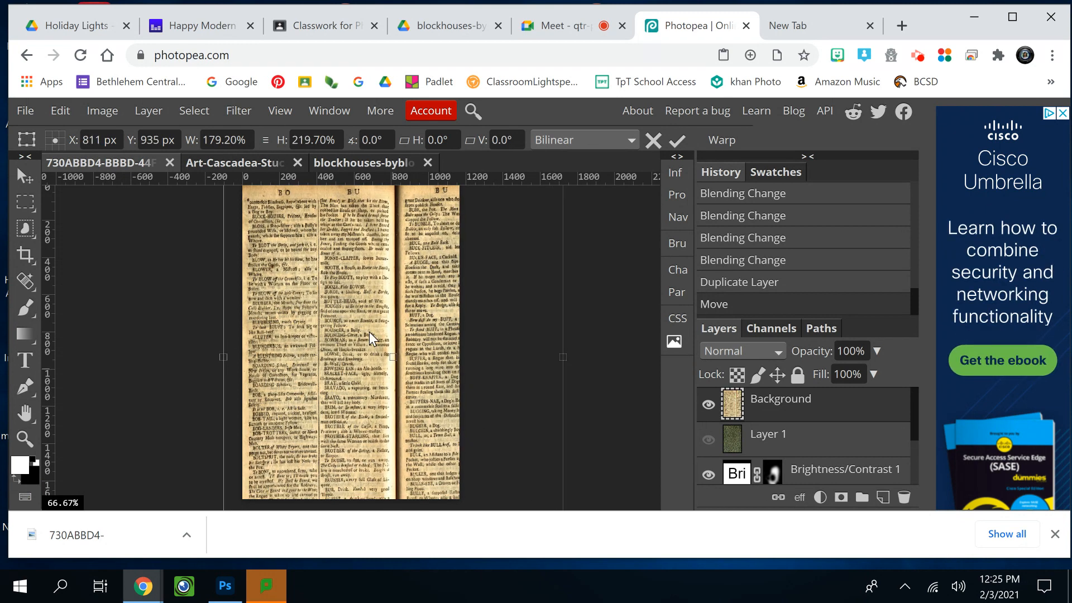
key(Return)
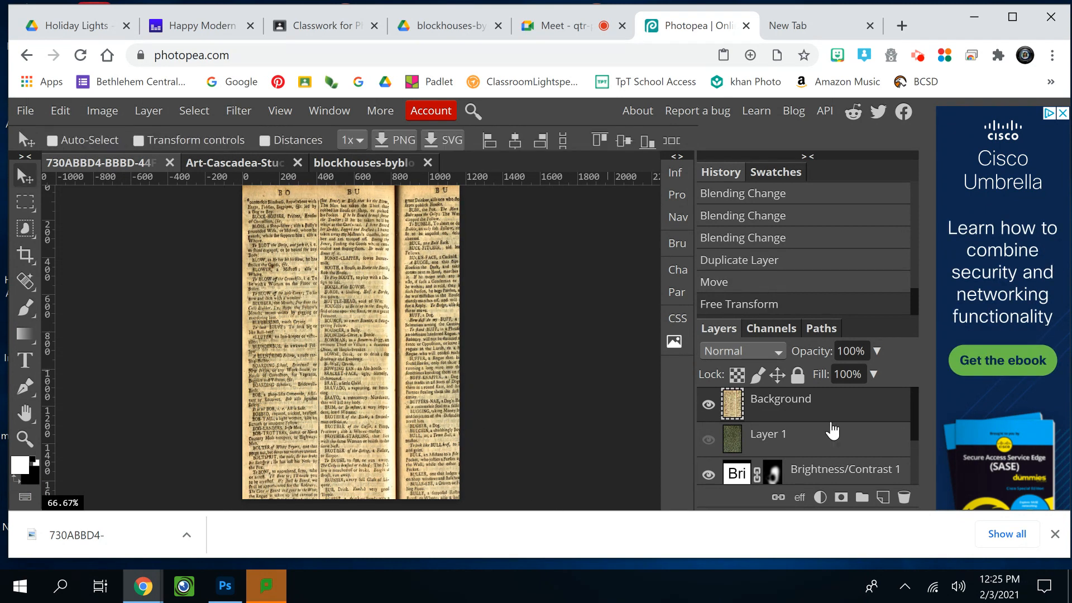
Set the book-page layer's blend mode to Overlay and shift it slightly to the left over the portrait
click(775, 350)
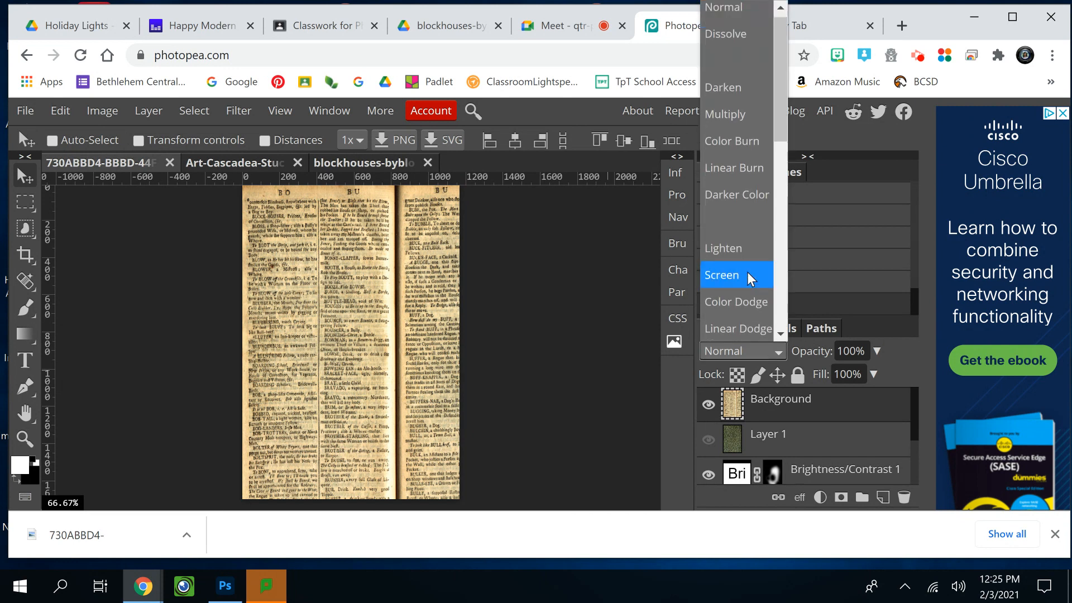
scroll(779, 330, down, 3)
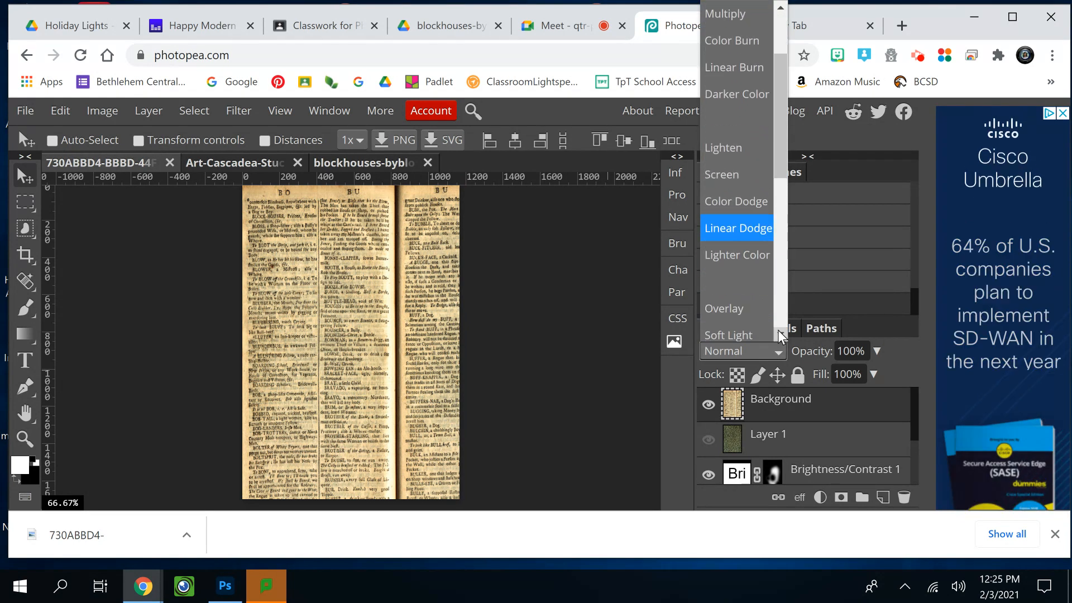
click(746, 280)
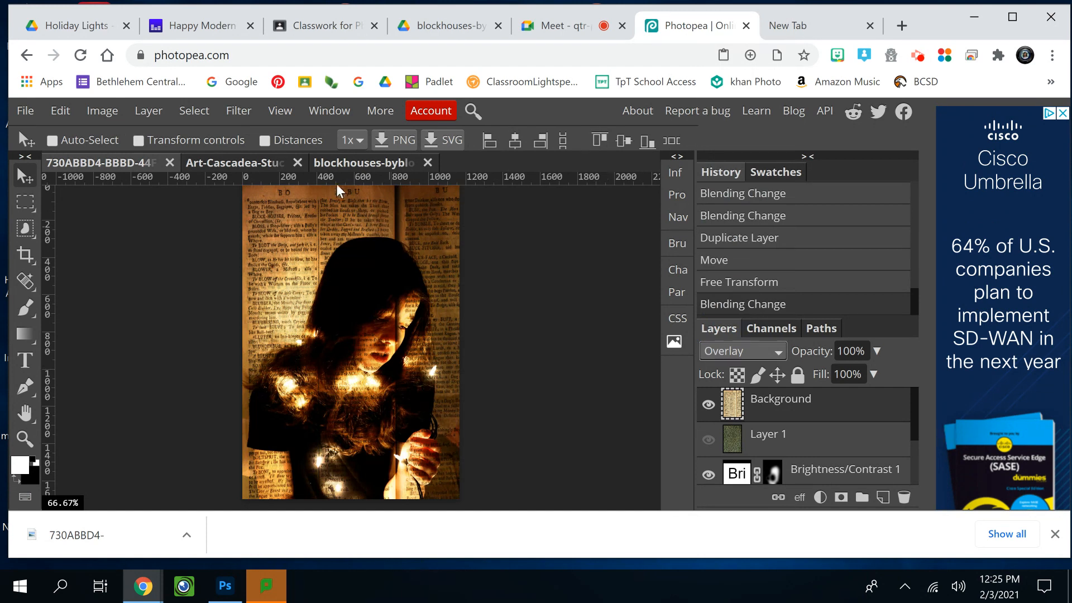
drag(393, 213, 383, 210)
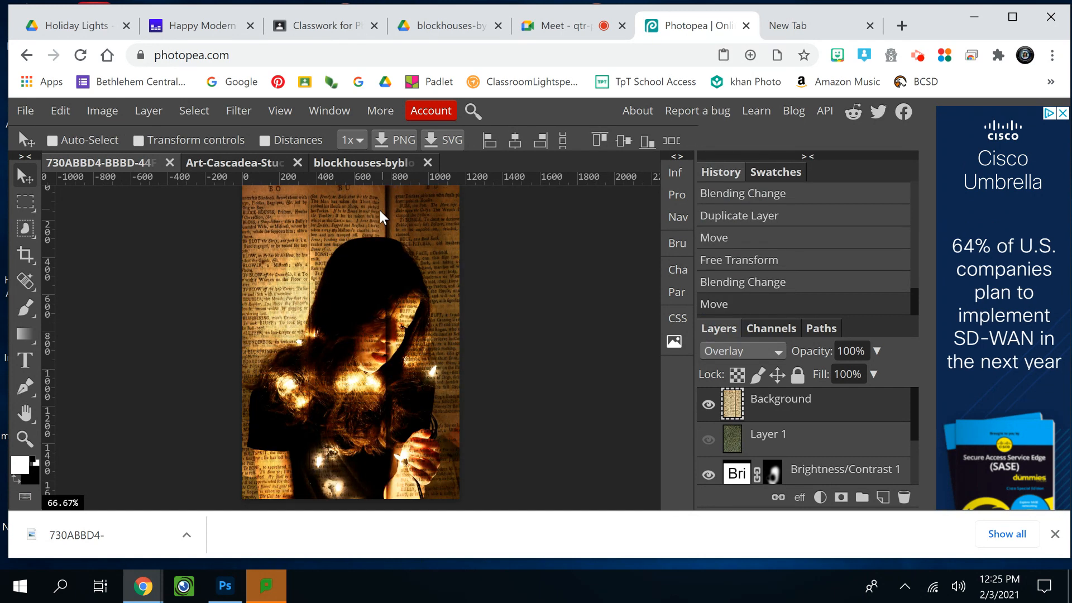
Rotate the book-page layer about -11.3° and enlarge it to about 108% width and 107% height
click(60, 110)
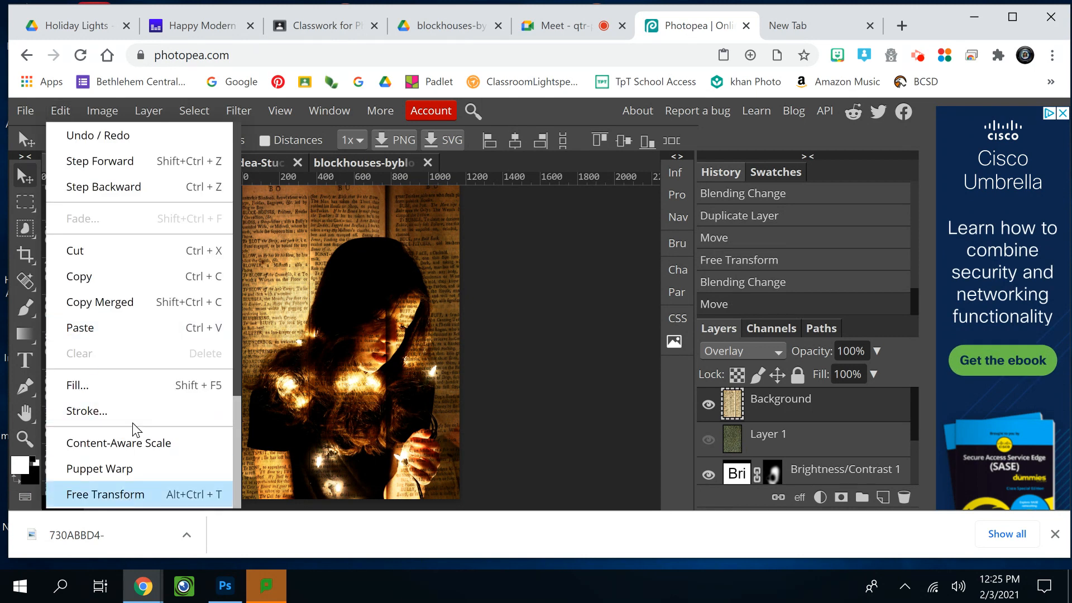
click(121, 494)
drag(165, 284, 141, 312)
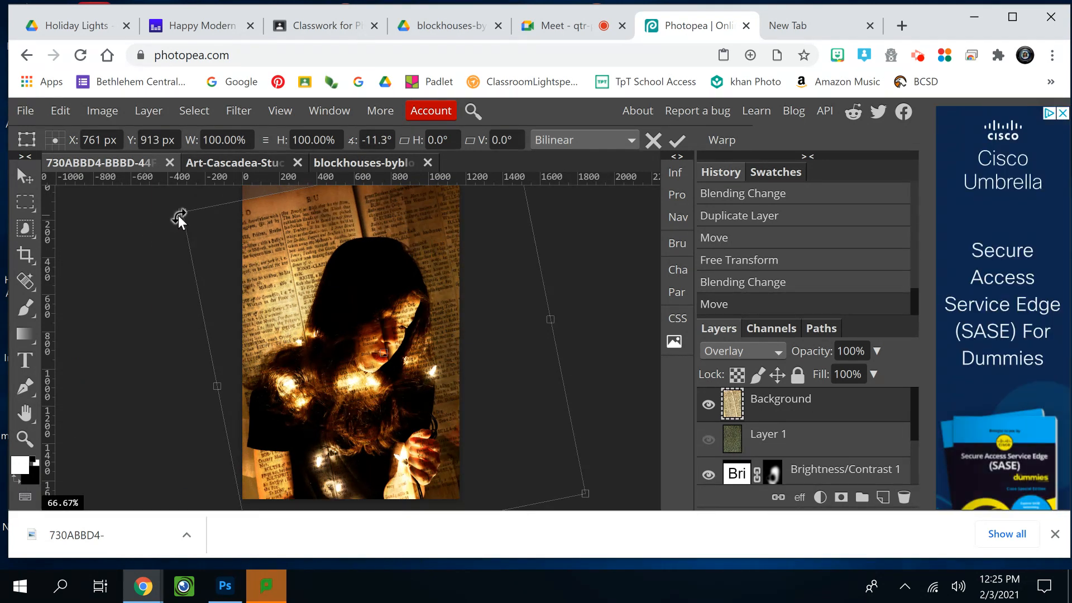
drag(182, 214, 151, 203)
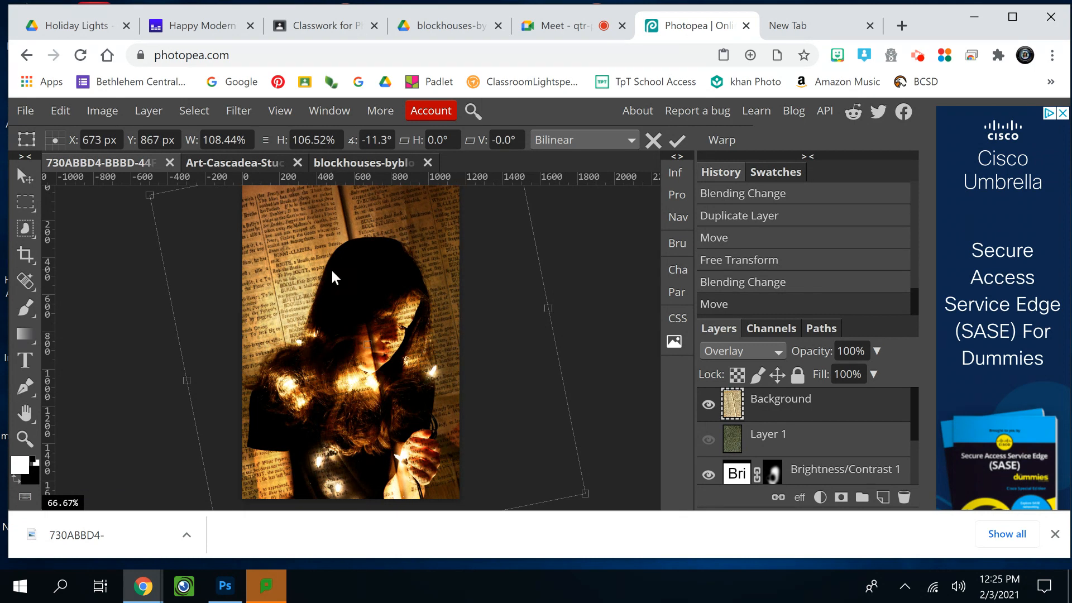
key(Return)
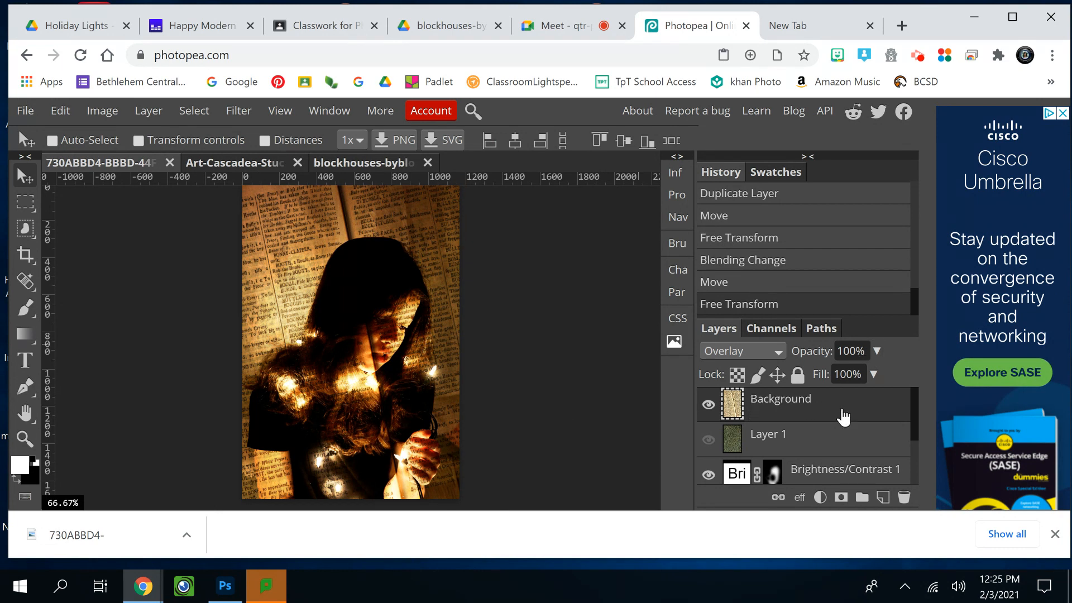
Lower the book-page layer's opacity to 29% and show the green texture layer beneath it
click(876, 351)
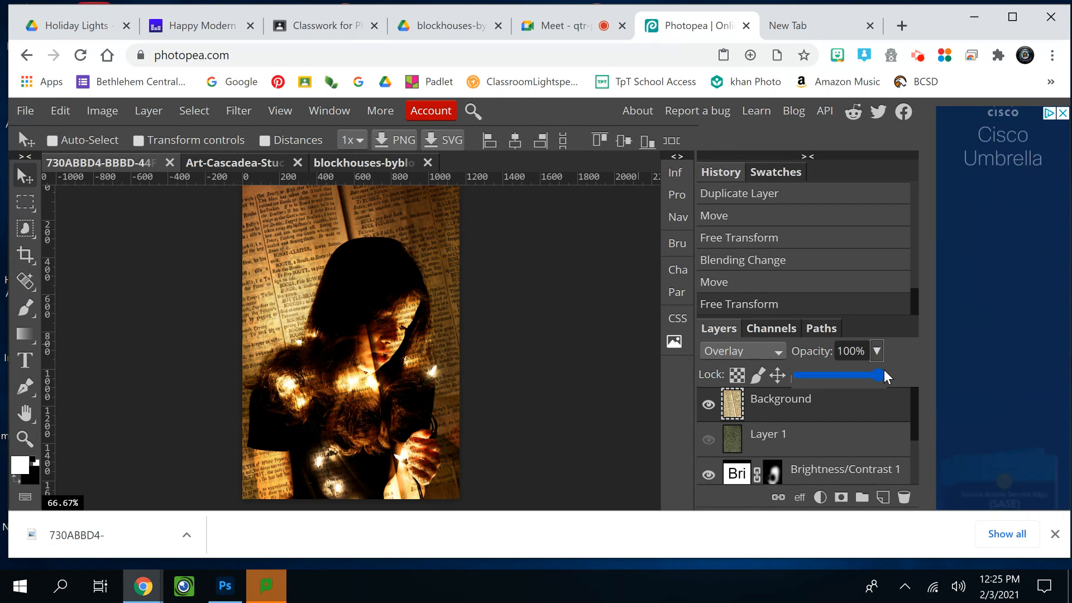
drag(875, 371, 823, 370)
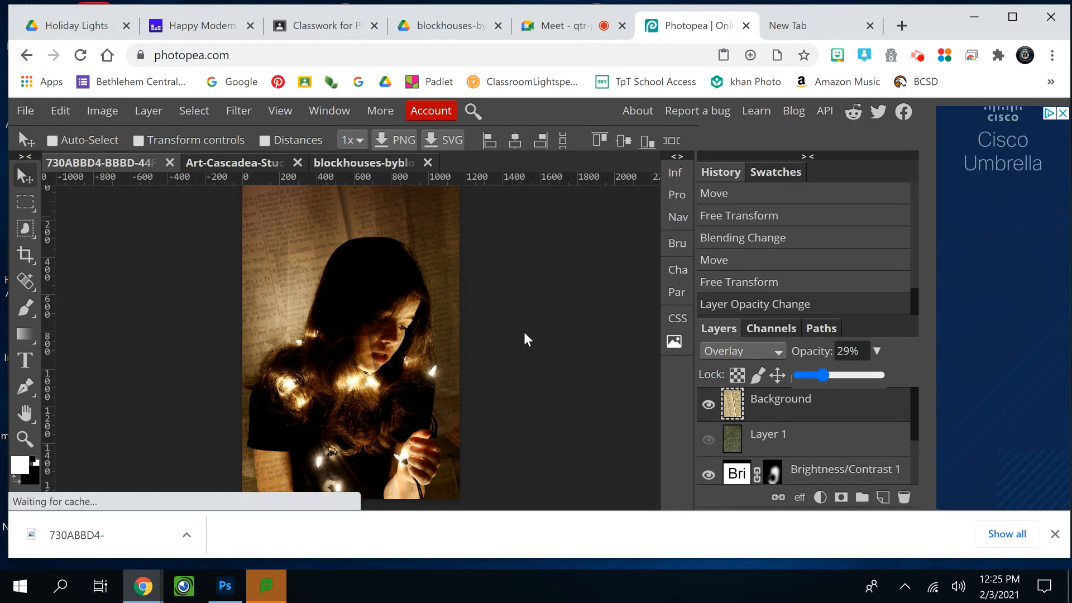
click(708, 440)
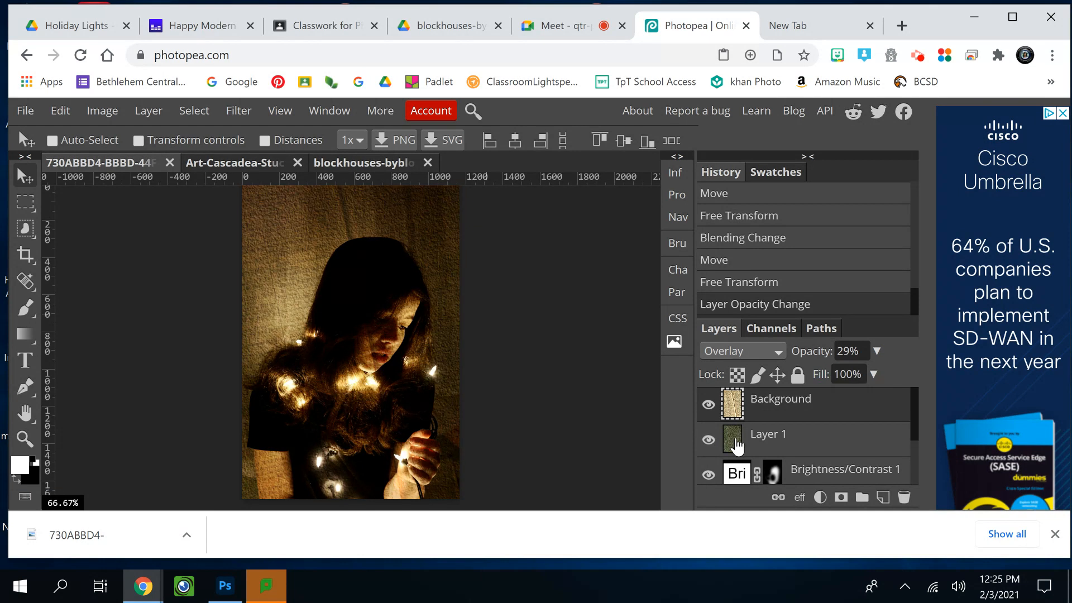
Hide the book-page layer and apply a 5.8 px Gaussian Blur to the green texture layer
click(736, 441)
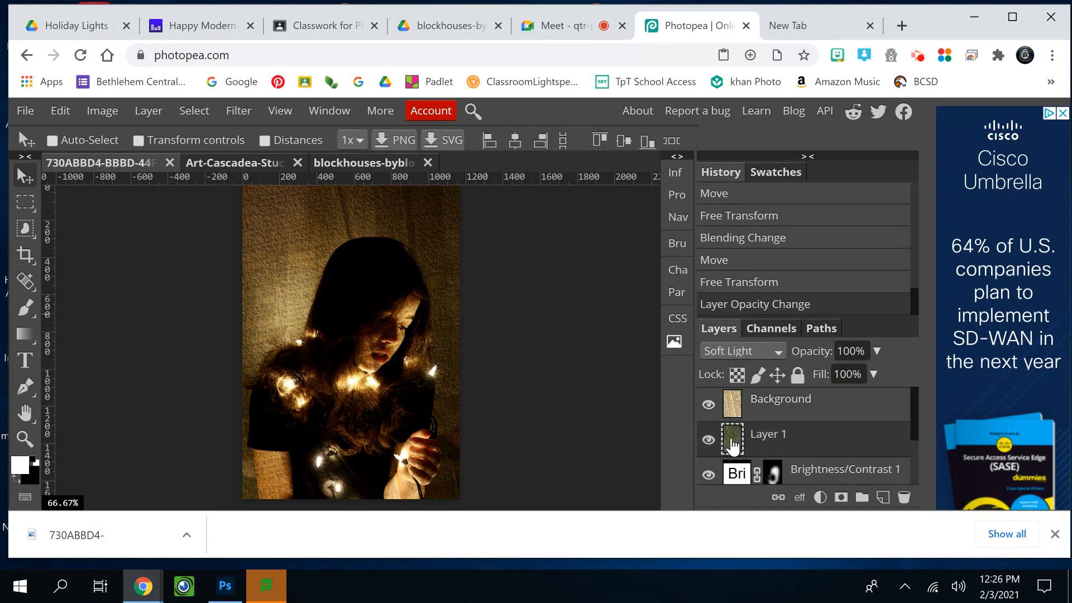
click(709, 406)
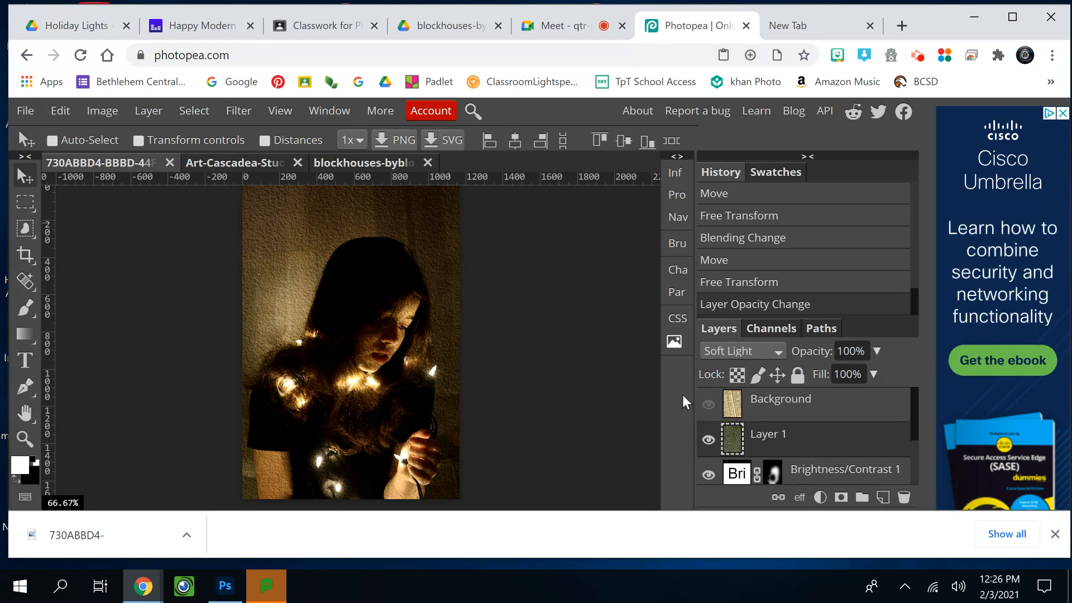
click(232, 107)
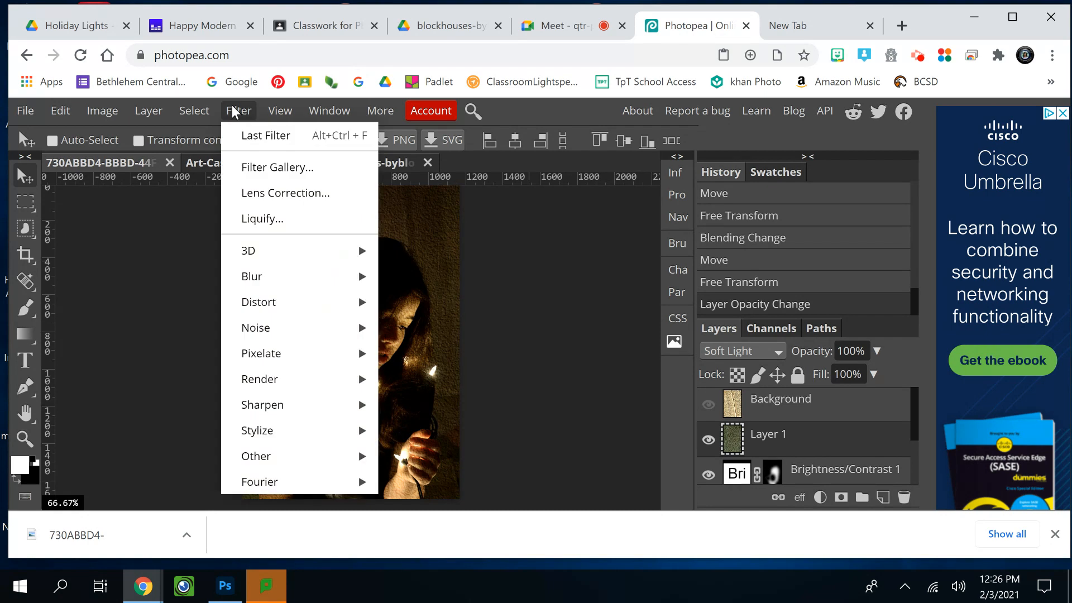
mouse_move(251, 276)
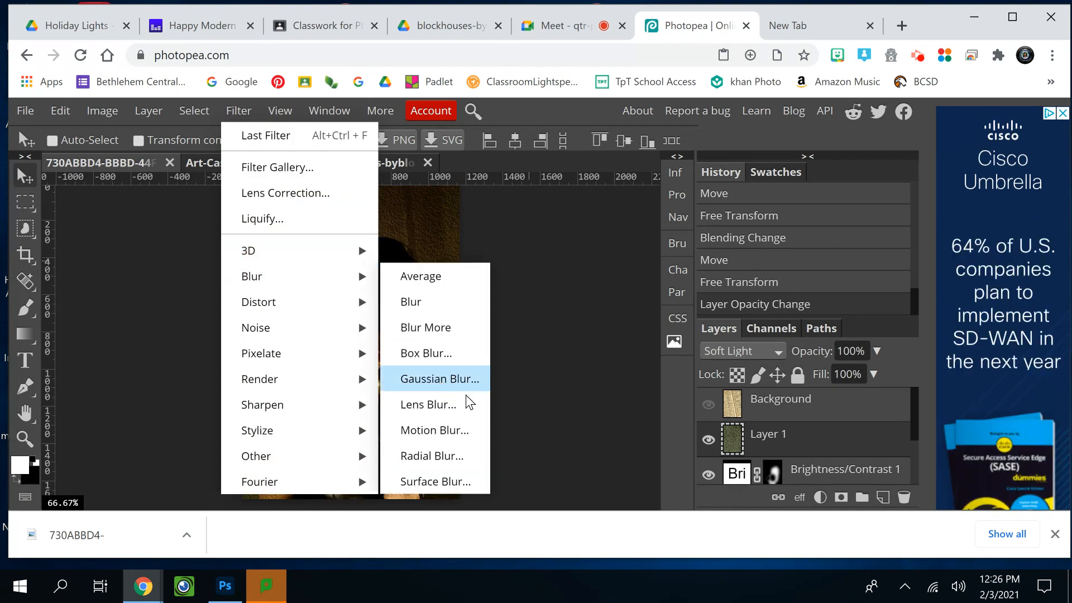
click(425, 381)
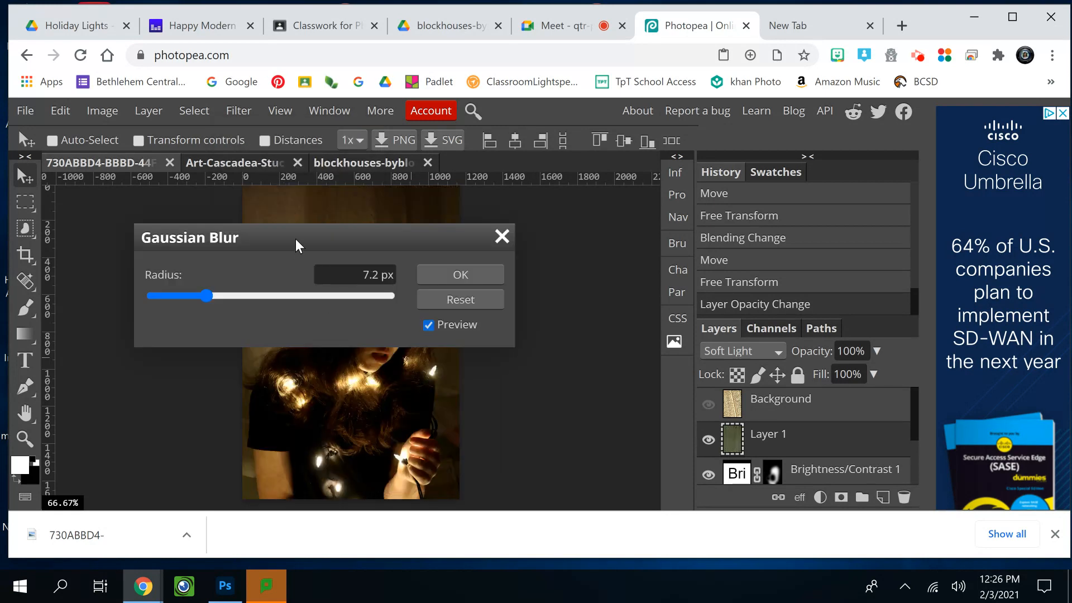
drag(296, 239, 644, 202)
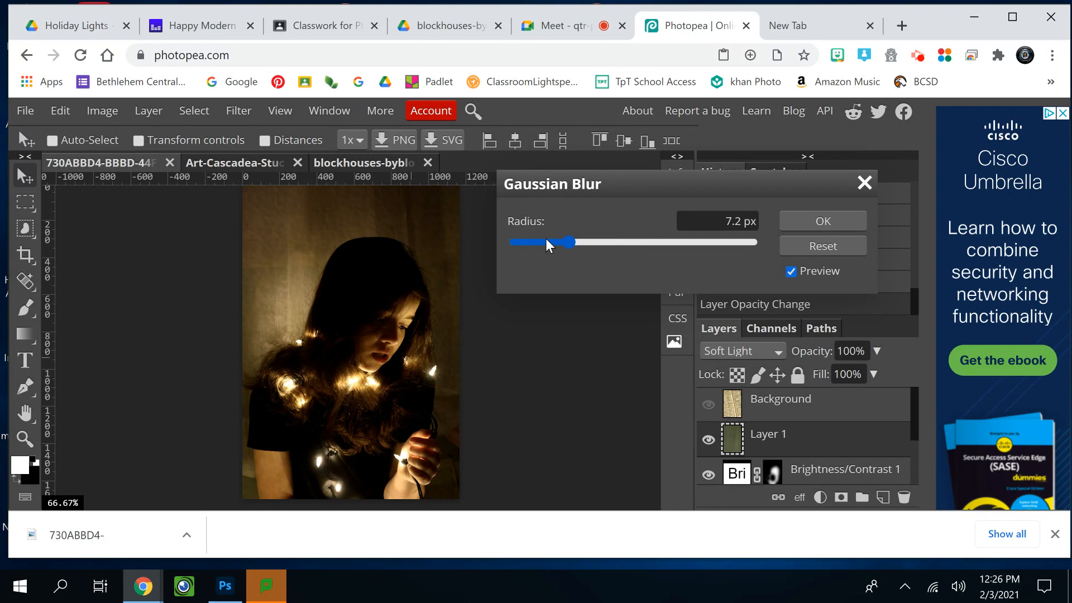
mouse_move(546, 242)
mouse_down()
mouse_move(555, 241)
mouse_move(543, 242)
mouse_up()
click(564, 242)
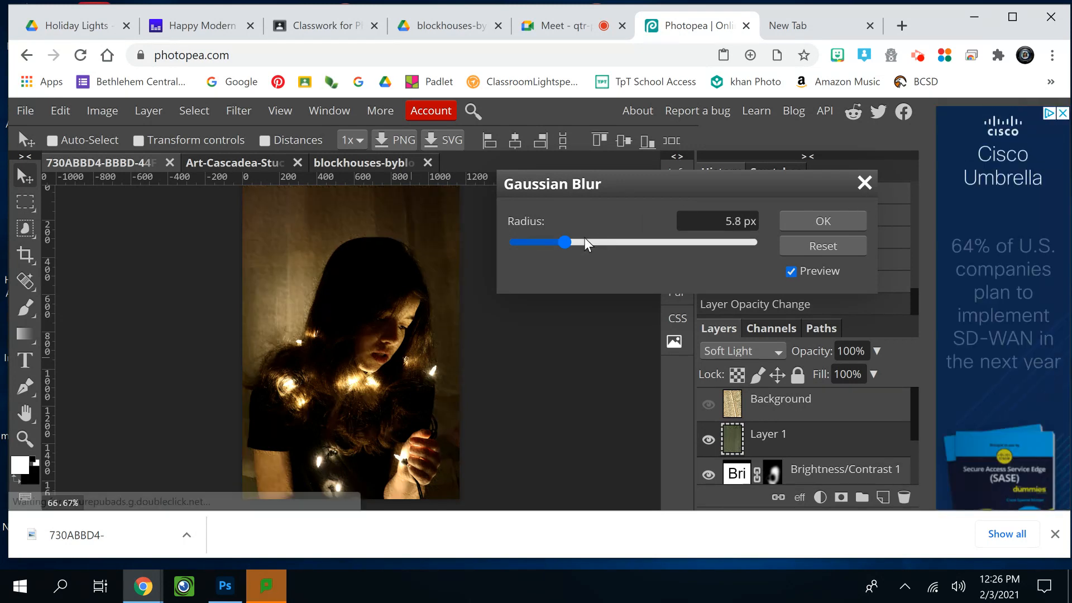
click(820, 221)
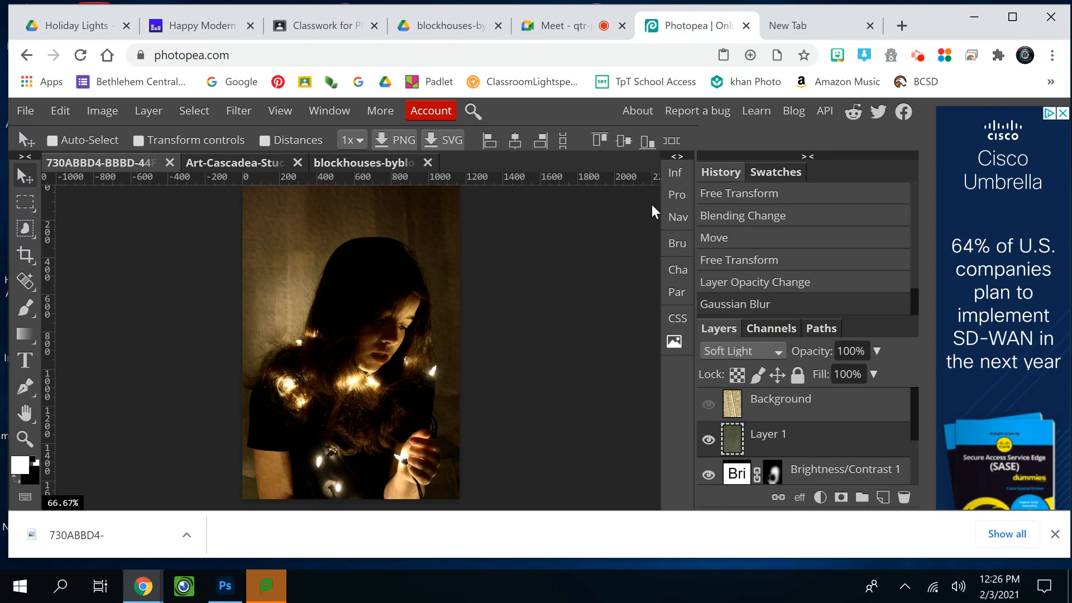
Add a raster mask to the green texture layer and paint it black over the forearm to remove the texture there
click(679, 217)
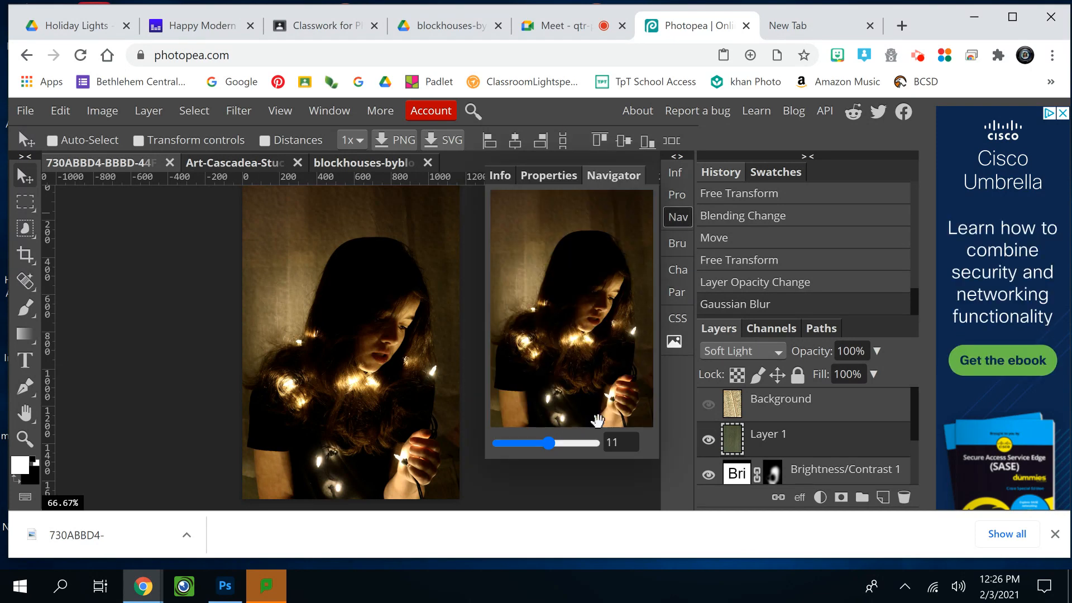
drag(551, 442, 557, 441)
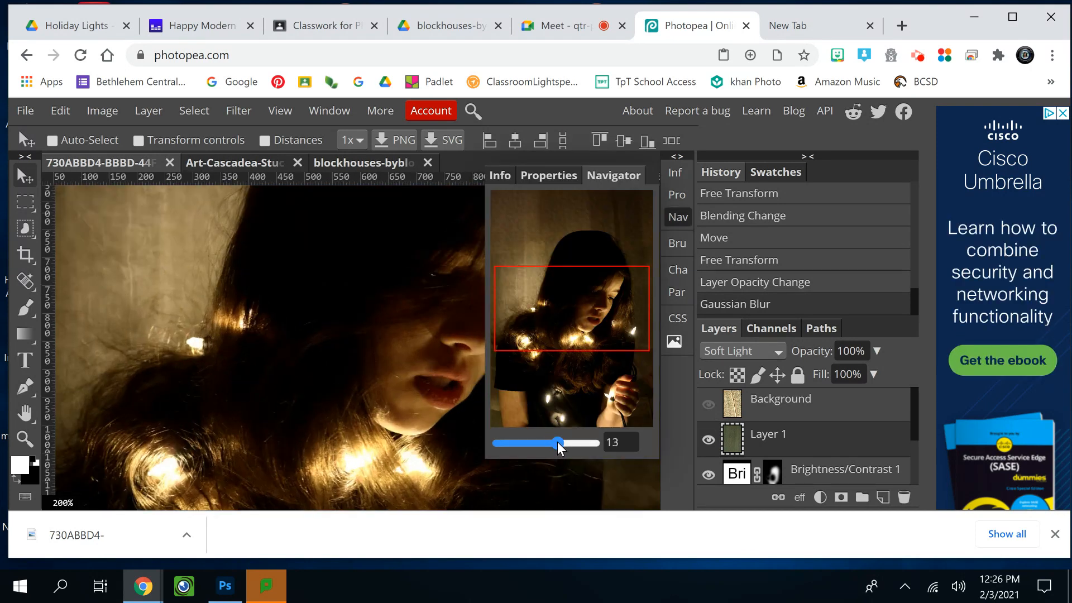
drag(553, 324, 536, 407)
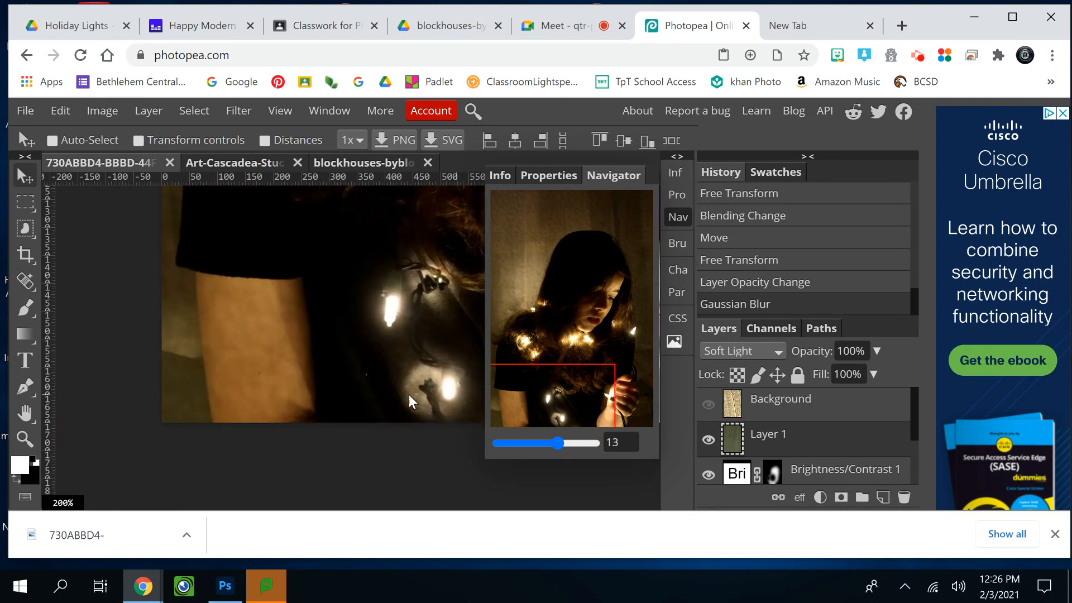
click(708, 440)
click(708, 440)
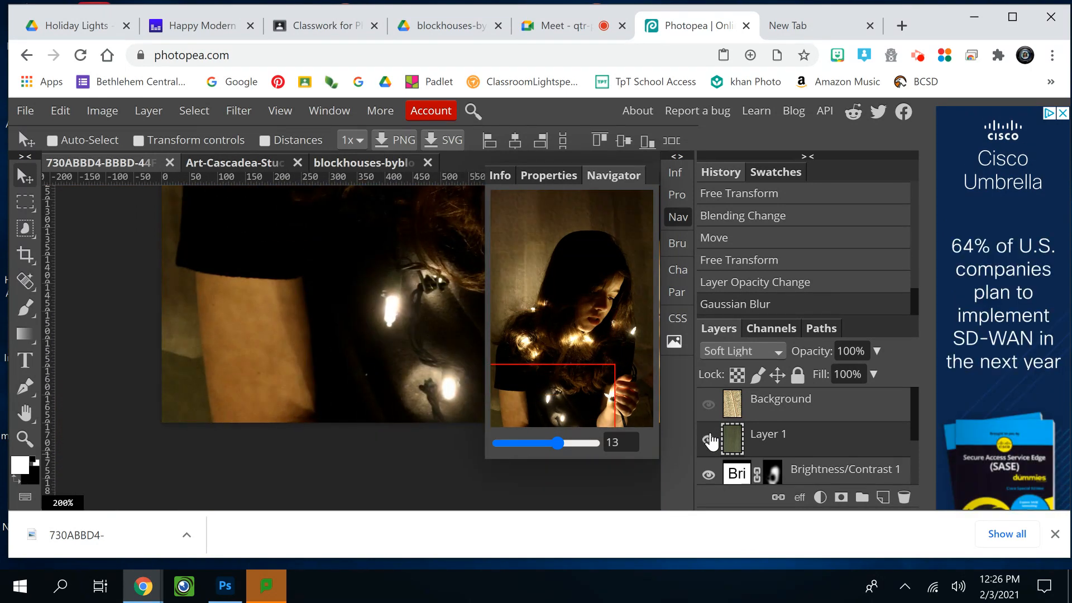
click(841, 496)
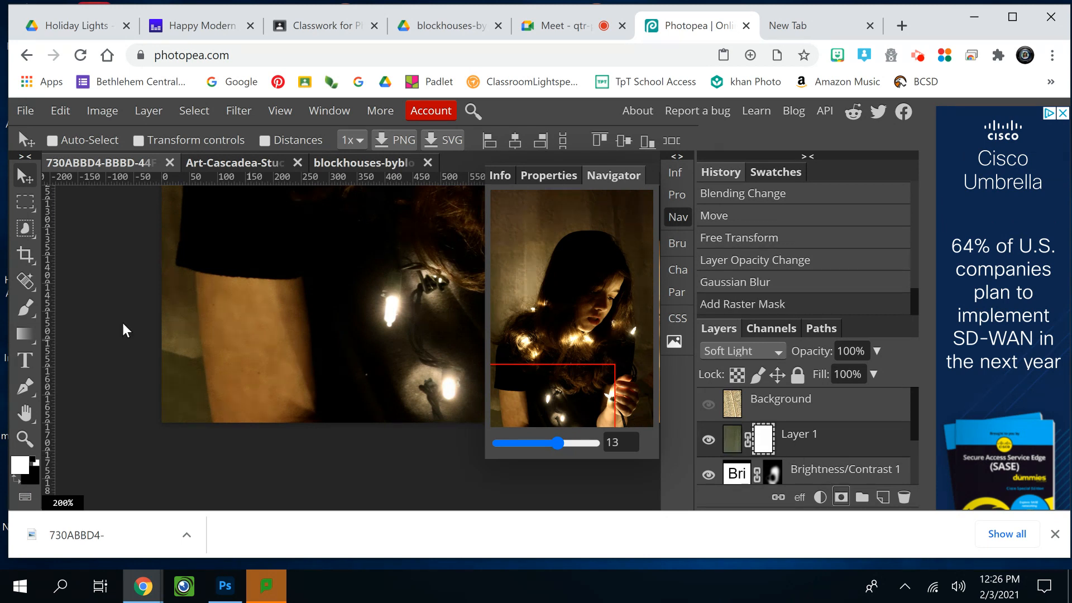
click(32, 312)
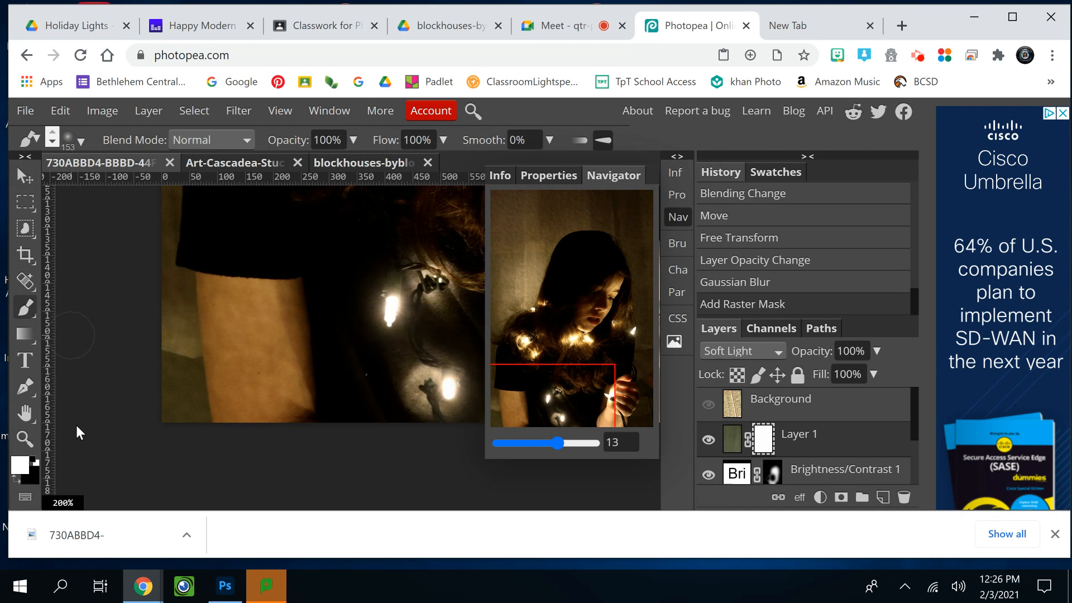
click(17, 478)
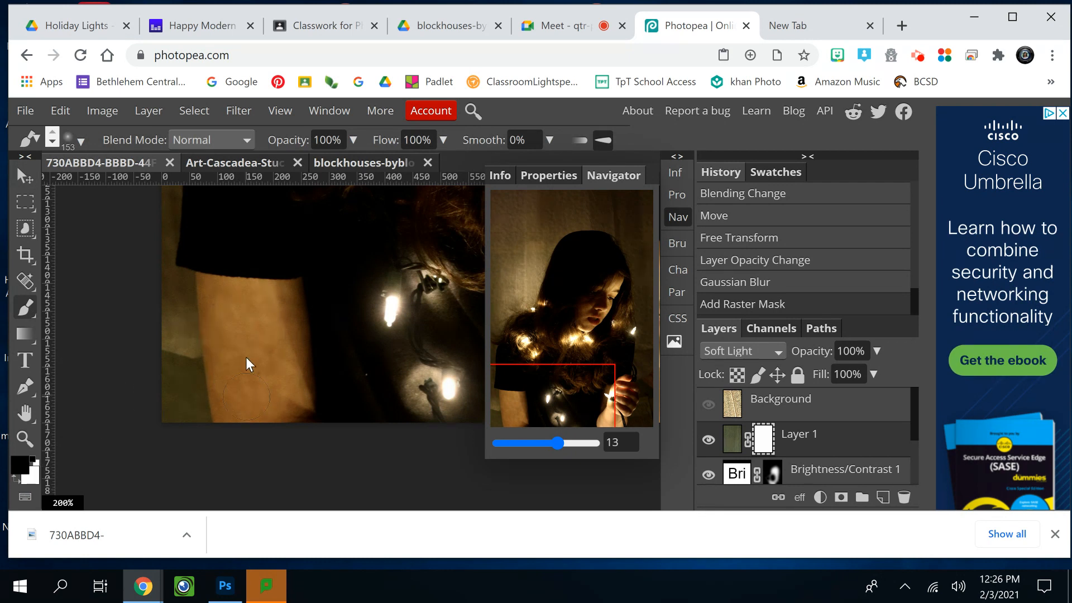
drag(276, 330, 276, 393)
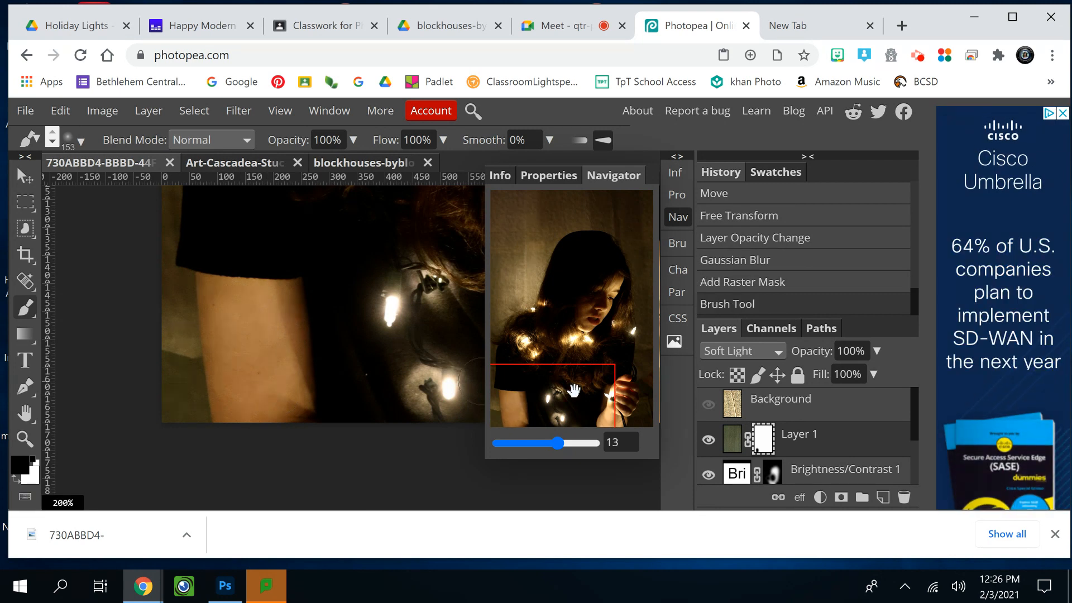
Brush black over the face on the texture layer's mask and show the book-page layer again
drag(573, 391, 629, 300)
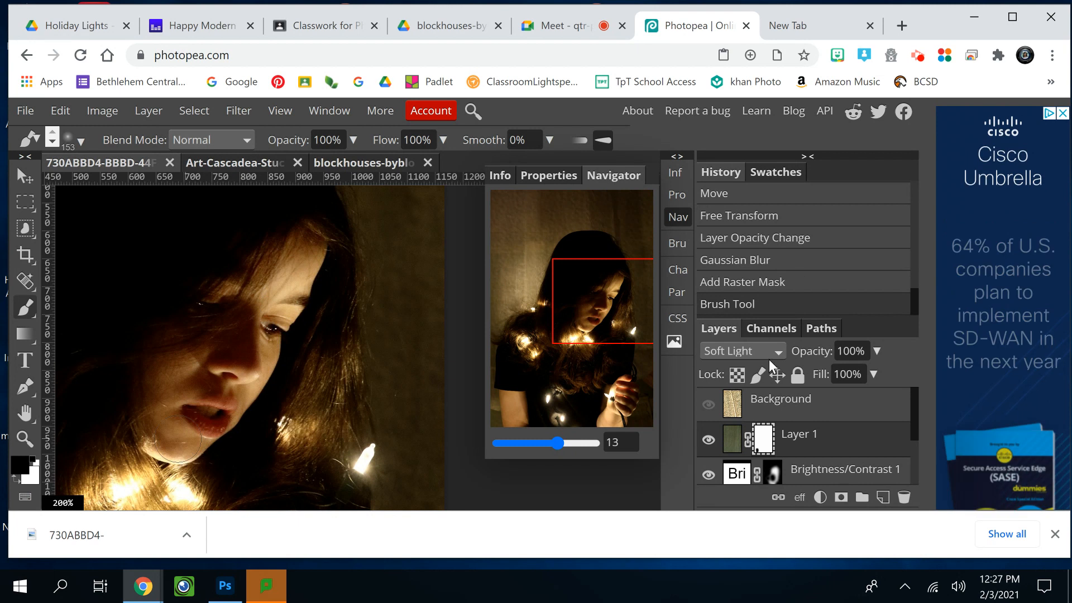
drag(182, 440, 318, 263)
drag(553, 443, 545, 444)
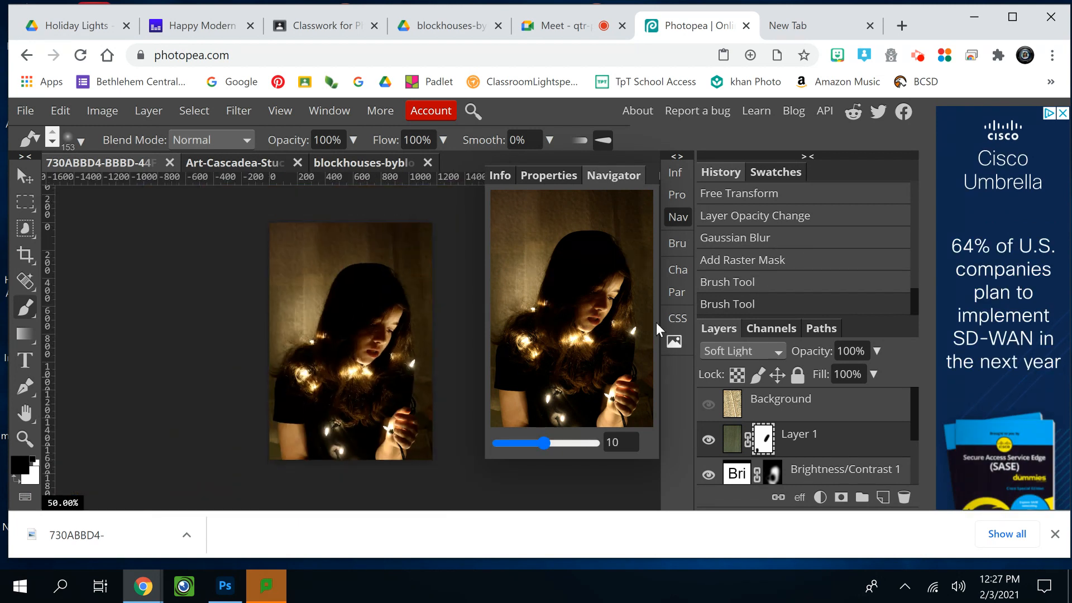
click(677, 216)
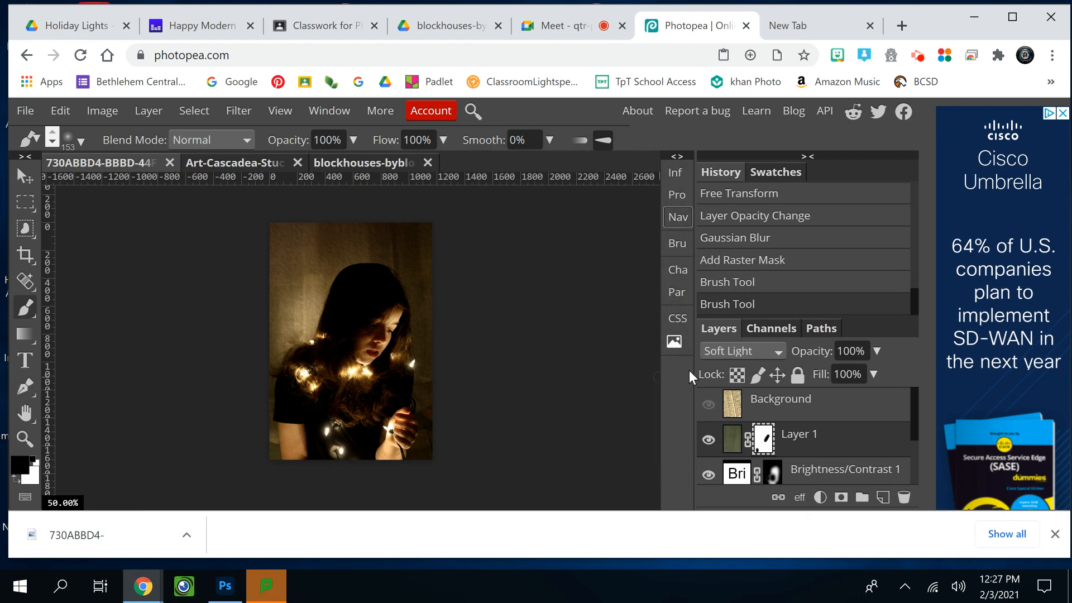
click(709, 404)
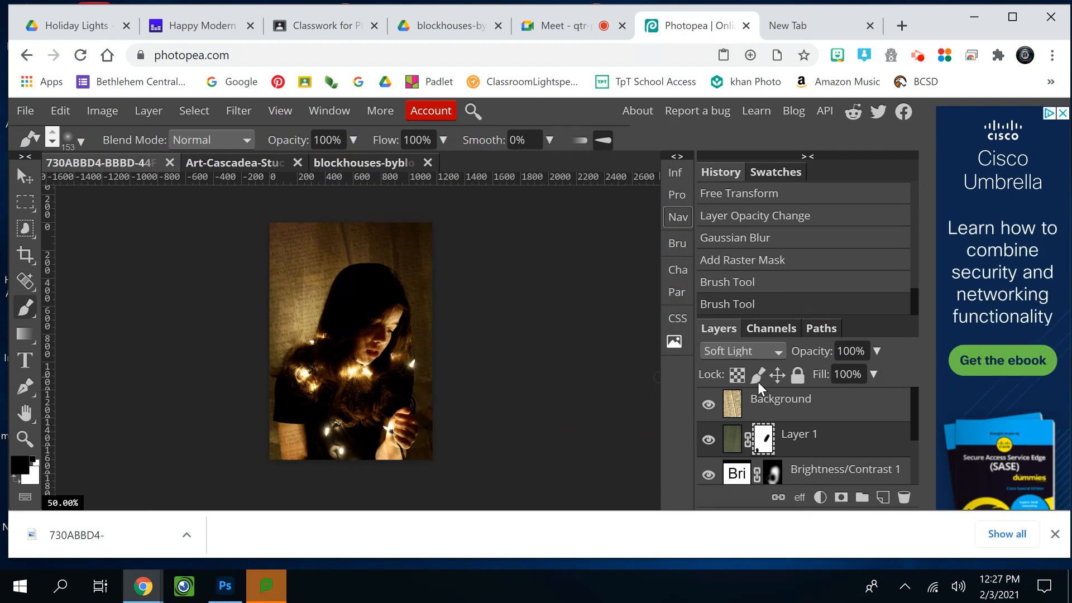
Lower the book-page layer's opacity to 14% and add a raster mask to it
click(785, 403)
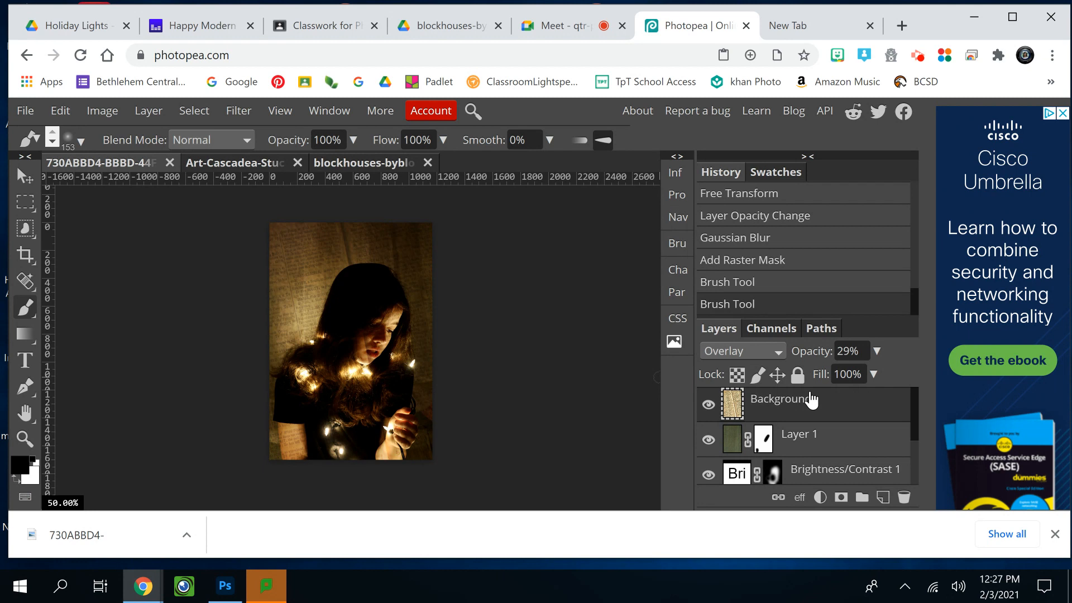
click(878, 351)
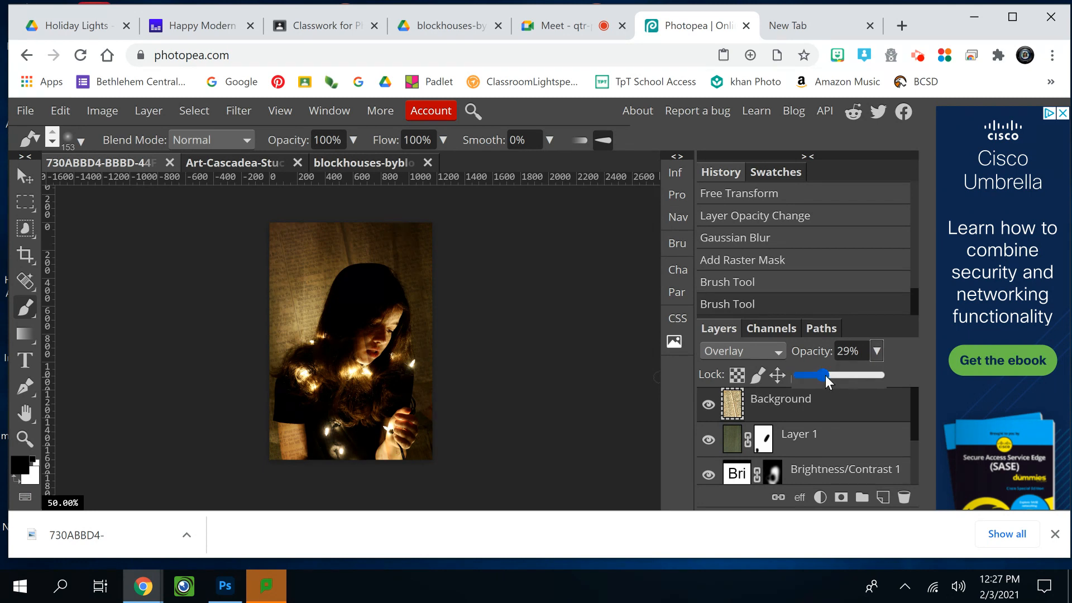
drag(825, 375, 810, 374)
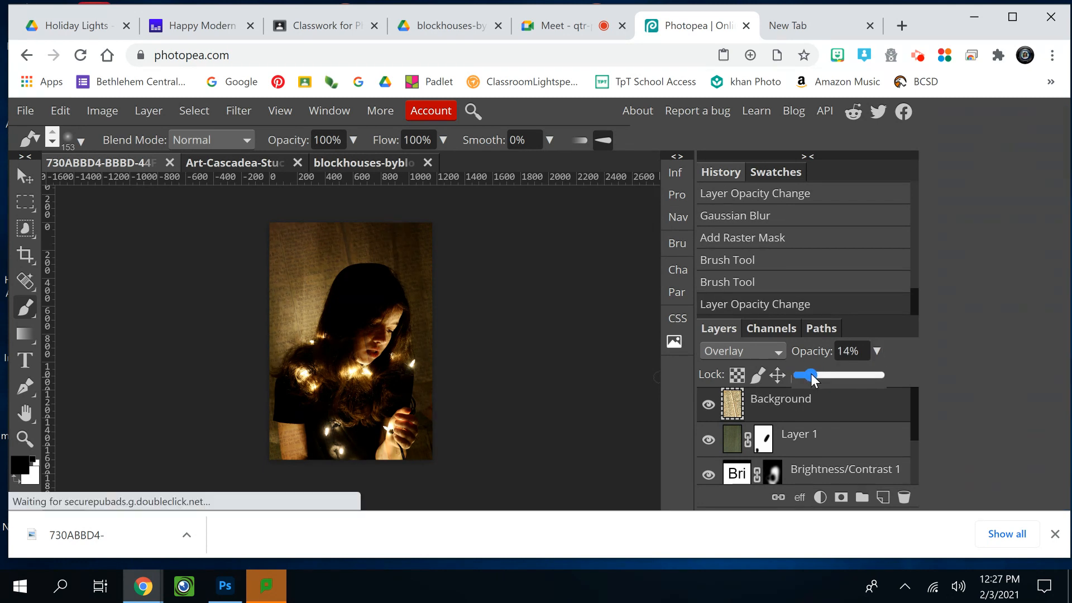
click(837, 496)
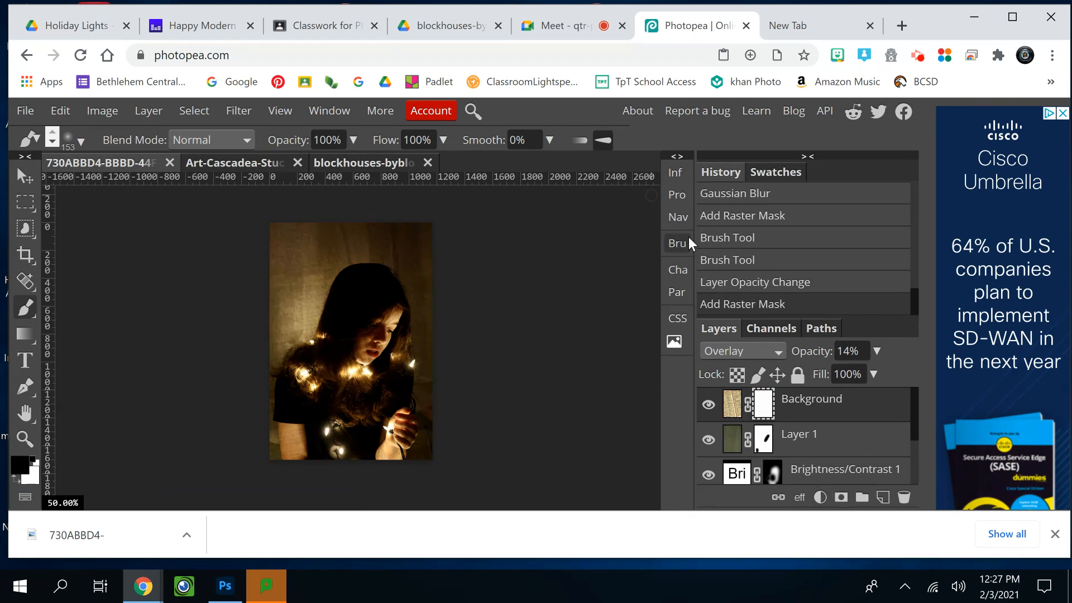
Paint black over the face and the raised hand on the book-page layer's mask to remove the text from the skin
click(679, 216)
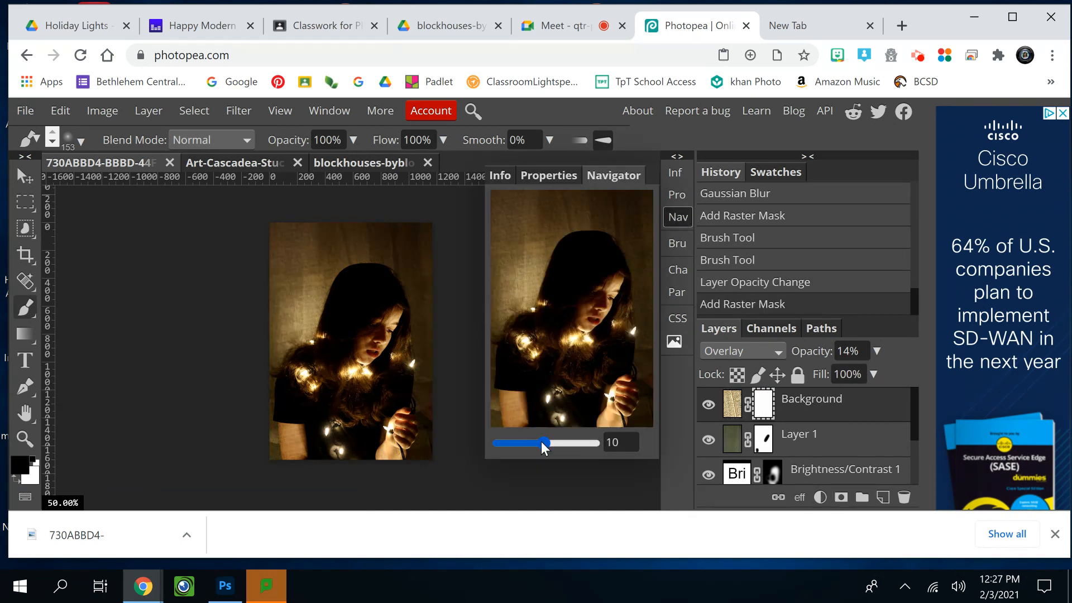
drag(545, 442, 566, 442)
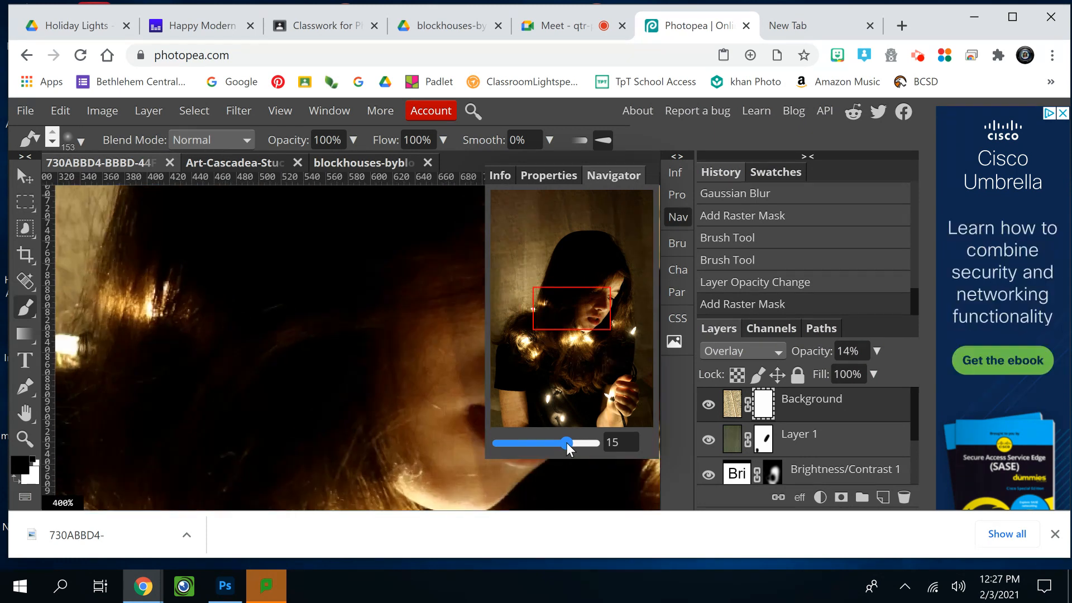
drag(572, 310, 609, 302)
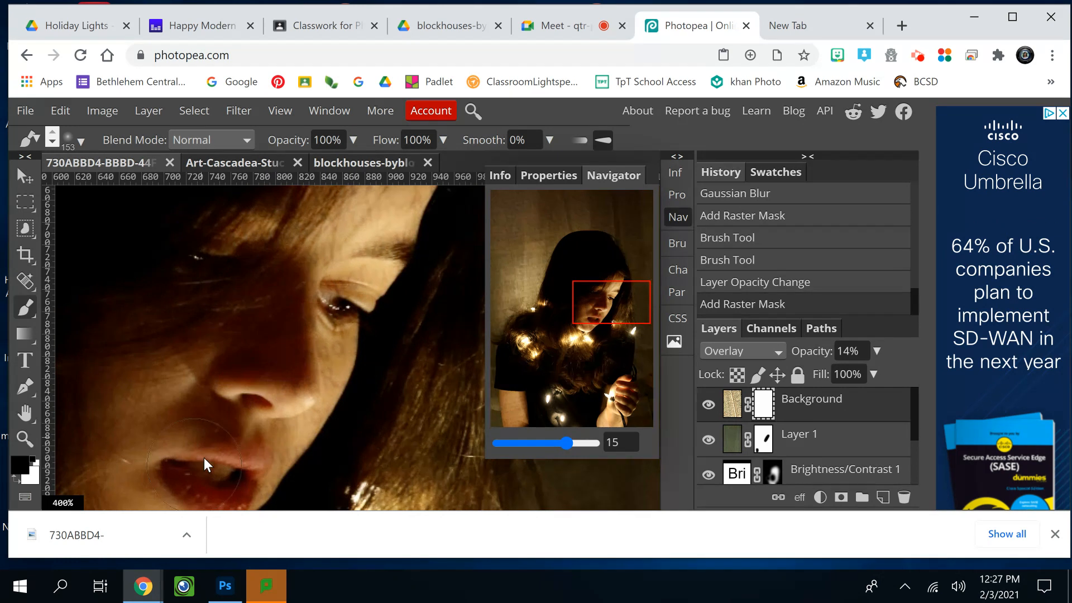
click(173, 451)
drag(622, 307, 617, 382)
drag(365, 410, 402, 508)
Paint black over the bare arm below the sleeve on the book-page layer's mask, up to the sleeve edge
drag(621, 377, 529, 410)
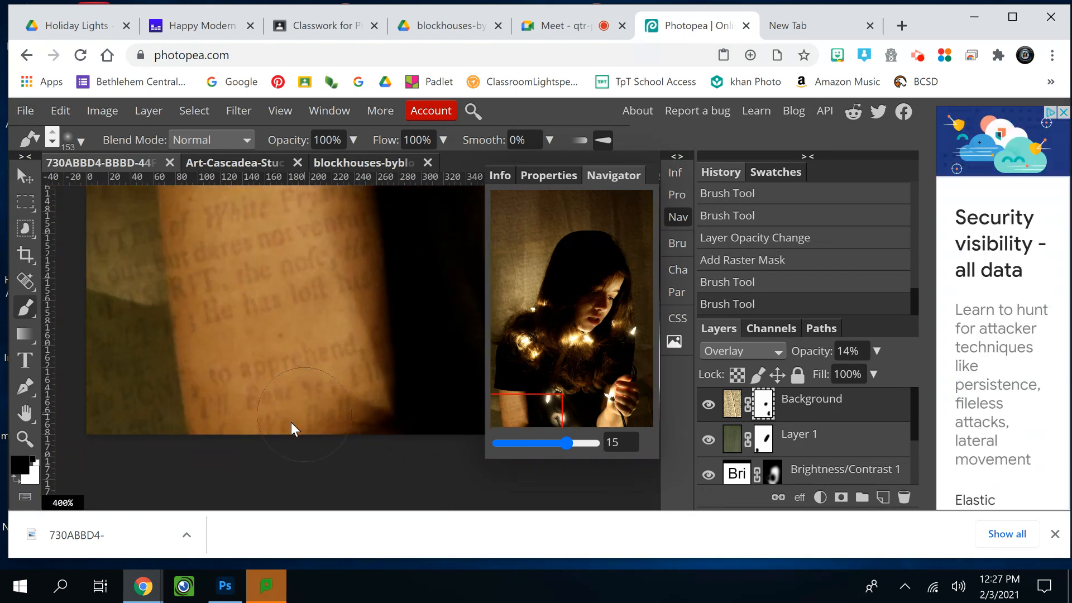
mouse_move(290, 424)
mouse_down()
mouse_move(221, 289)
mouse_move(225, 213)
mouse_move(240, 210)
mouse_move(260, 244)
mouse_move(301, 388)
mouse_up()
drag(311, 288, 288, 233)
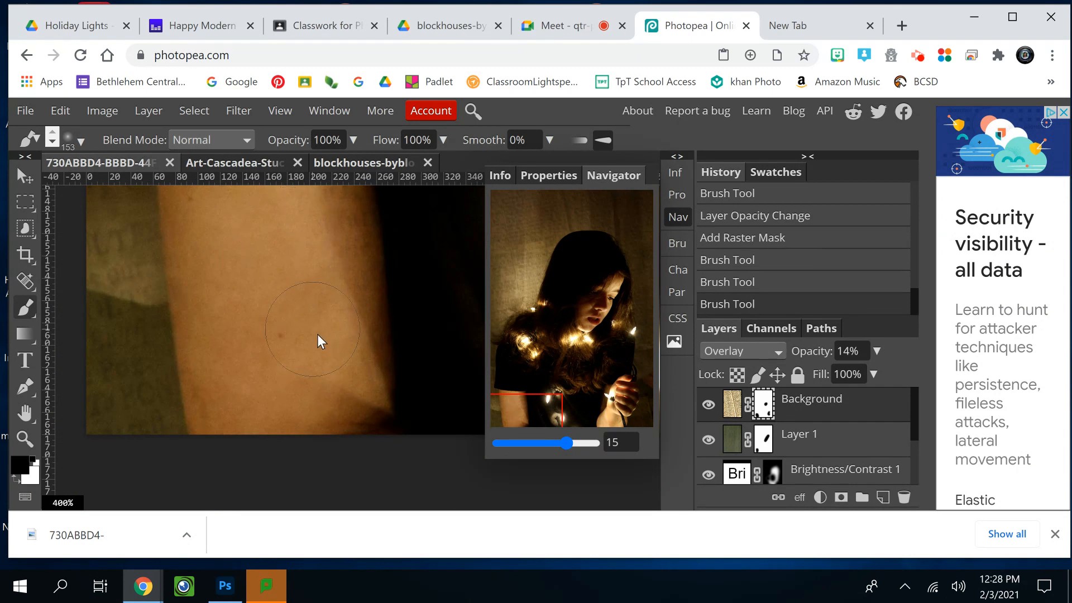
scroll(317, 334, up, 3)
scroll(317, 335, up, 3)
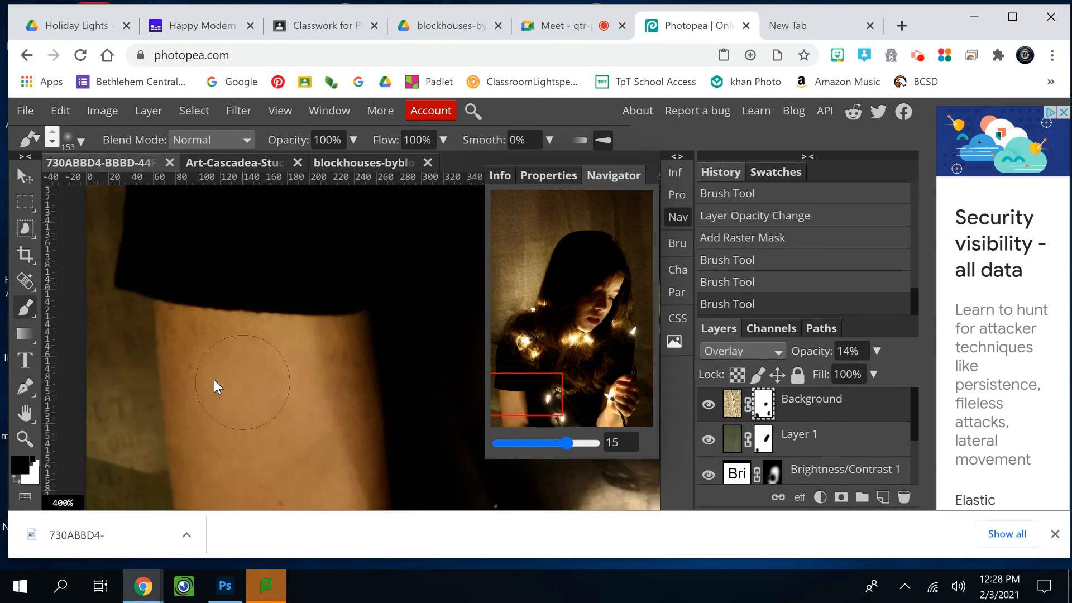
click(292, 321)
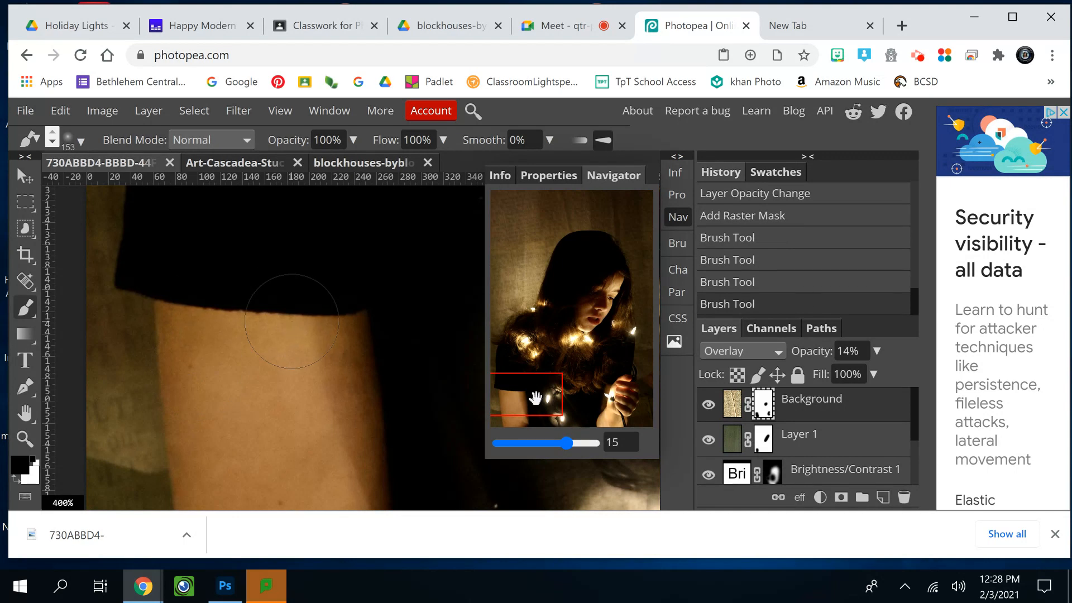
drag(565, 443, 546, 440)
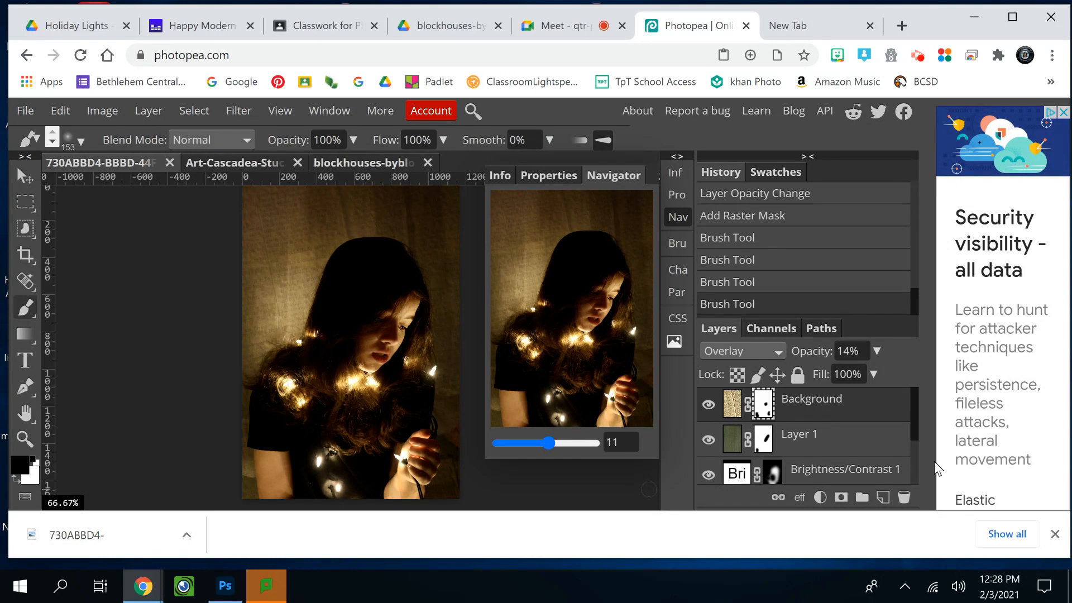
Add a Hue/Saturation adjustment layer with hue -23 above the green texture layer, and hide it
click(735, 438)
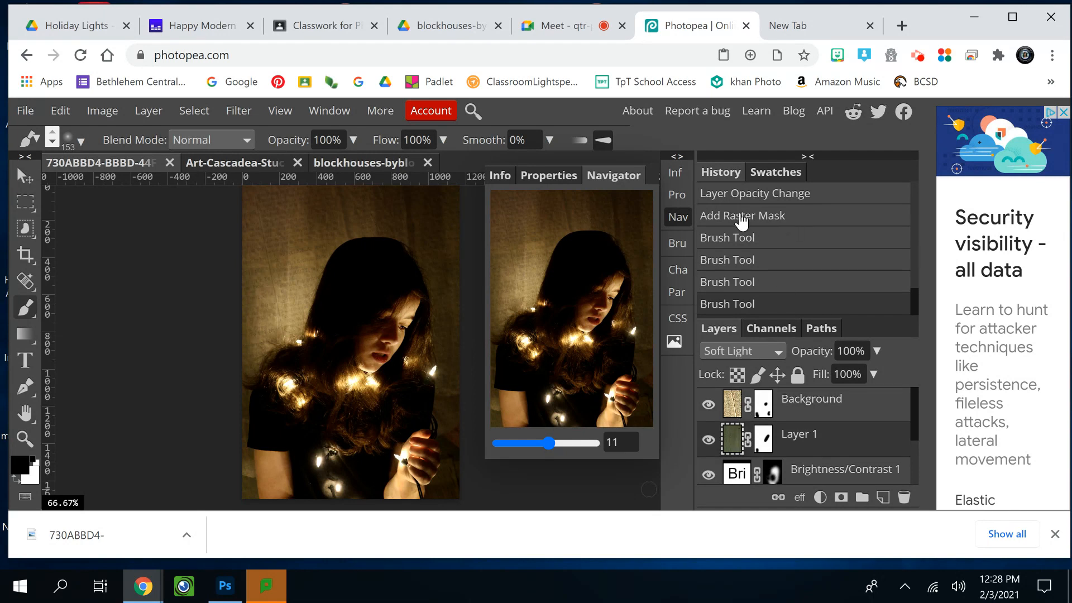
click(821, 497)
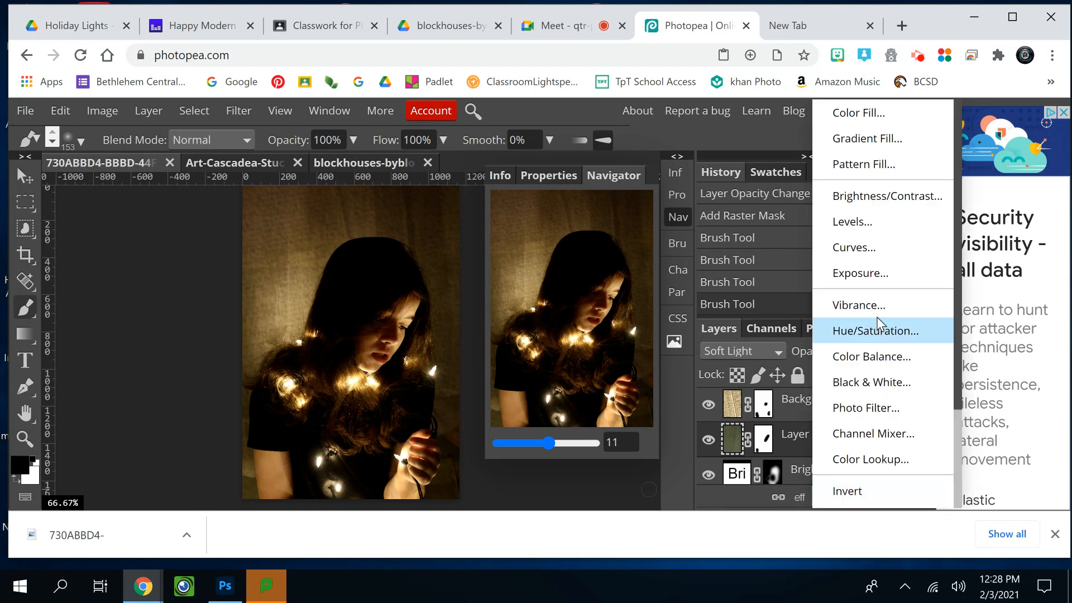
click(874, 332)
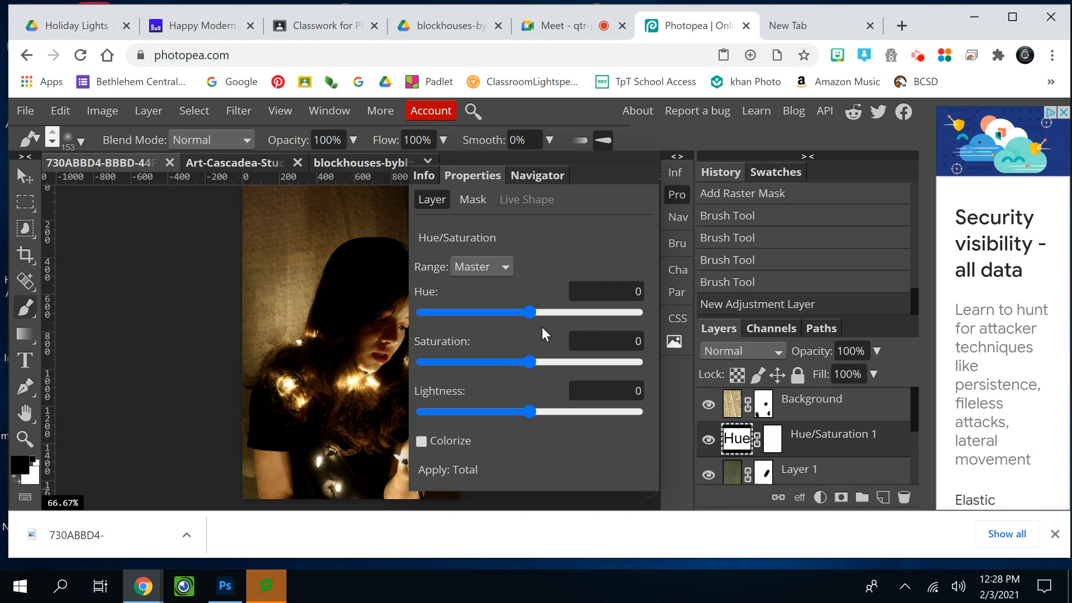
mouse_move(530, 310)
mouse_down()
mouse_move(605, 299)
mouse_move(581, 312)
mouse_move(500, 313)
mouse_move(515, 313)
mouse_up()
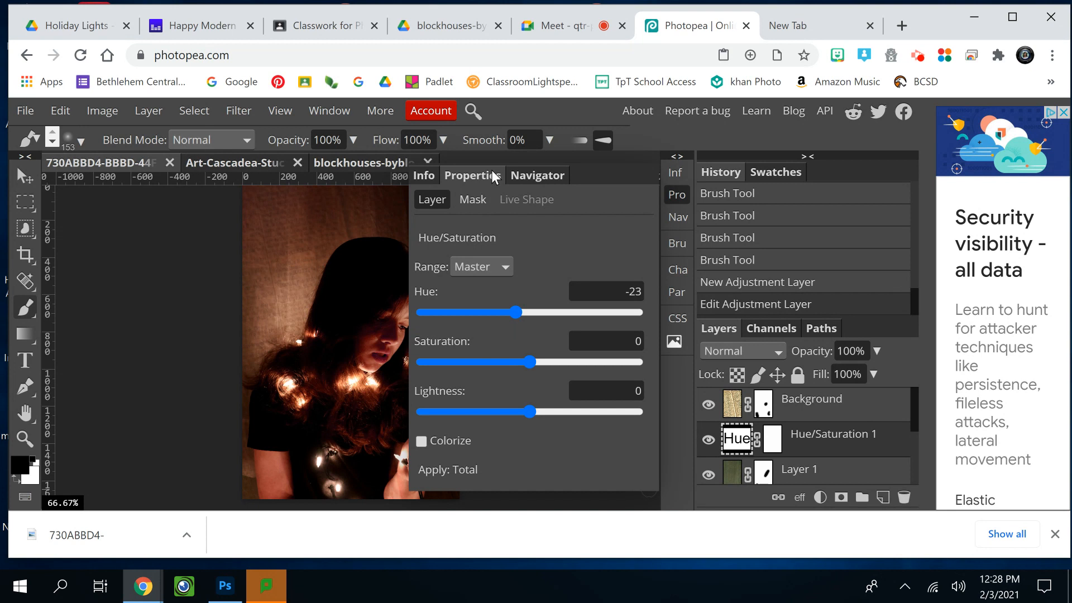
click(677, 195)
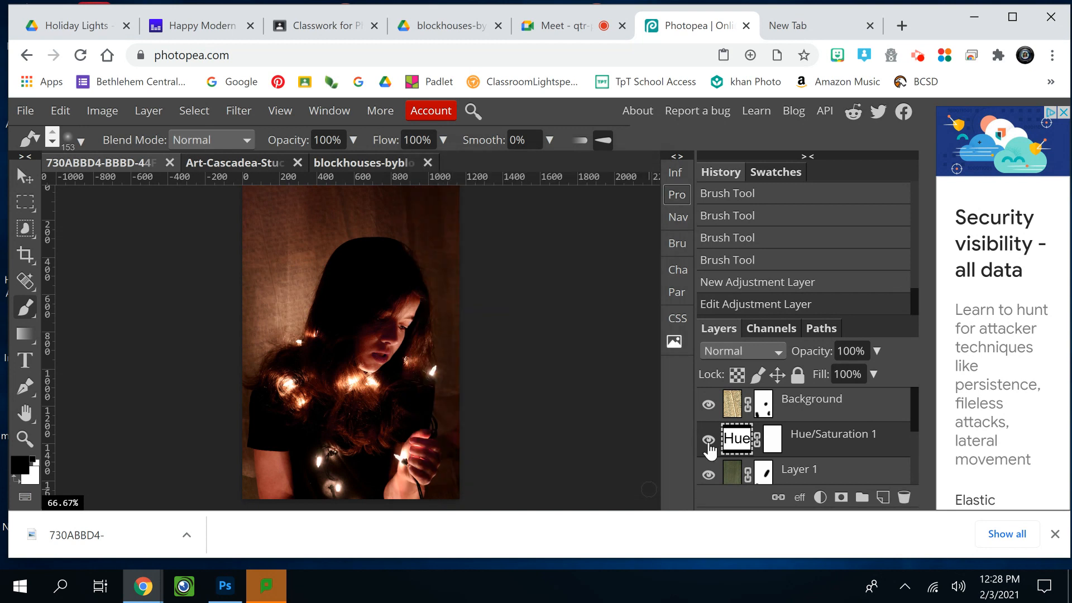
click(708, 440)
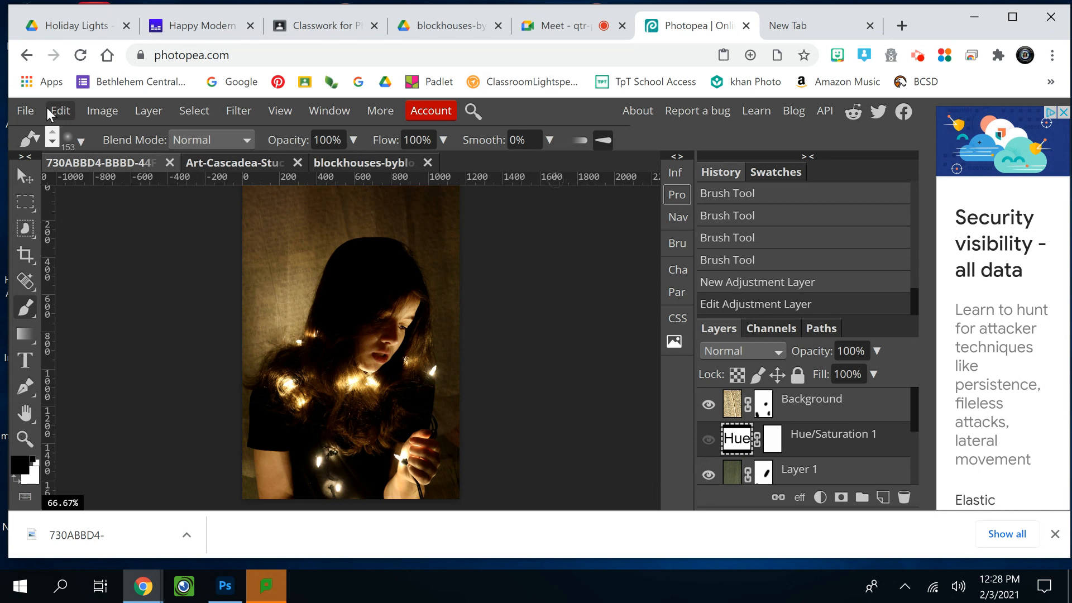
click(25, 110)
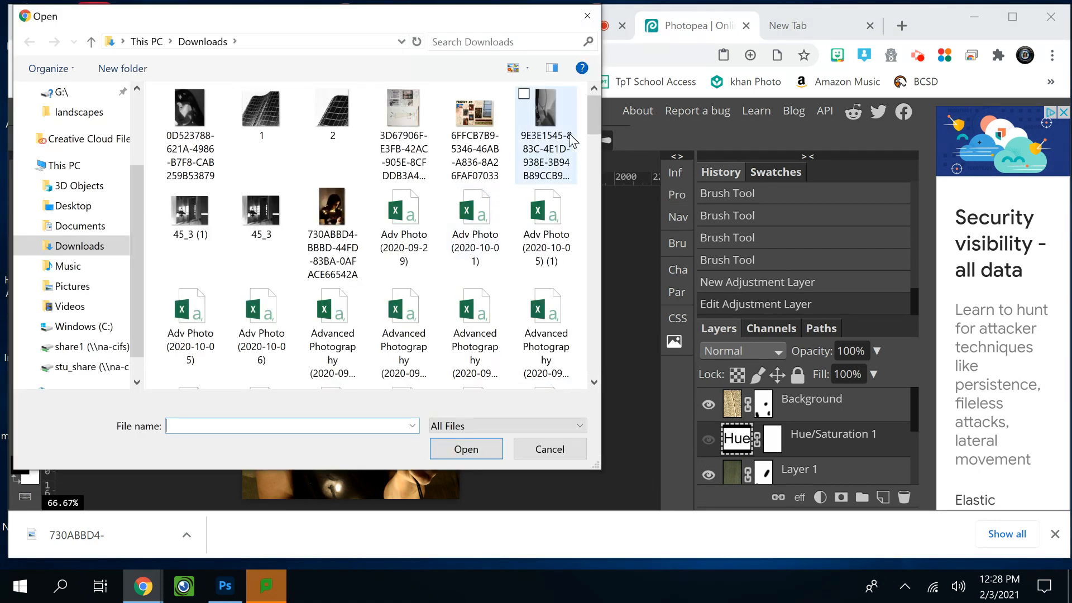
click(78, 206)
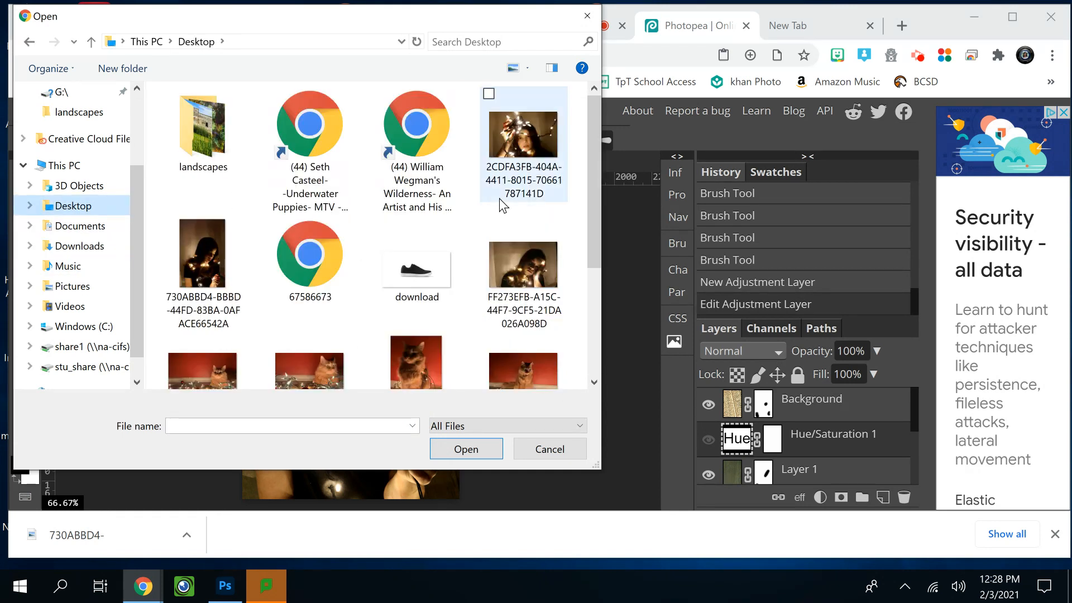
double_click(544, 139)
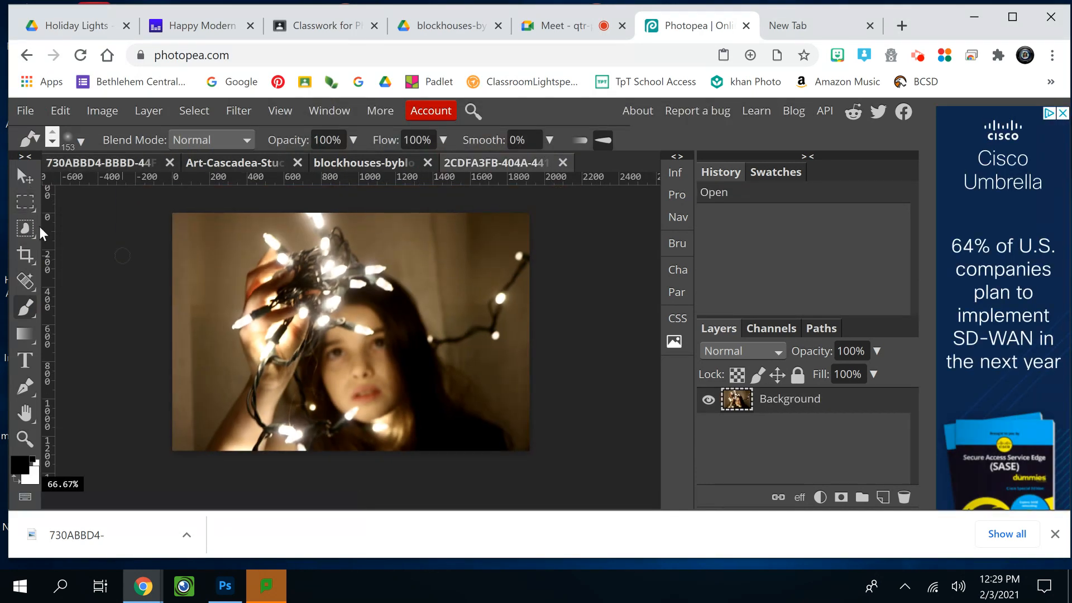
Copy the opened string-lights photo into the portrait document over its lower part and add a raster mask to it
click(25, 176)
drag(286, 317, 269, 386)
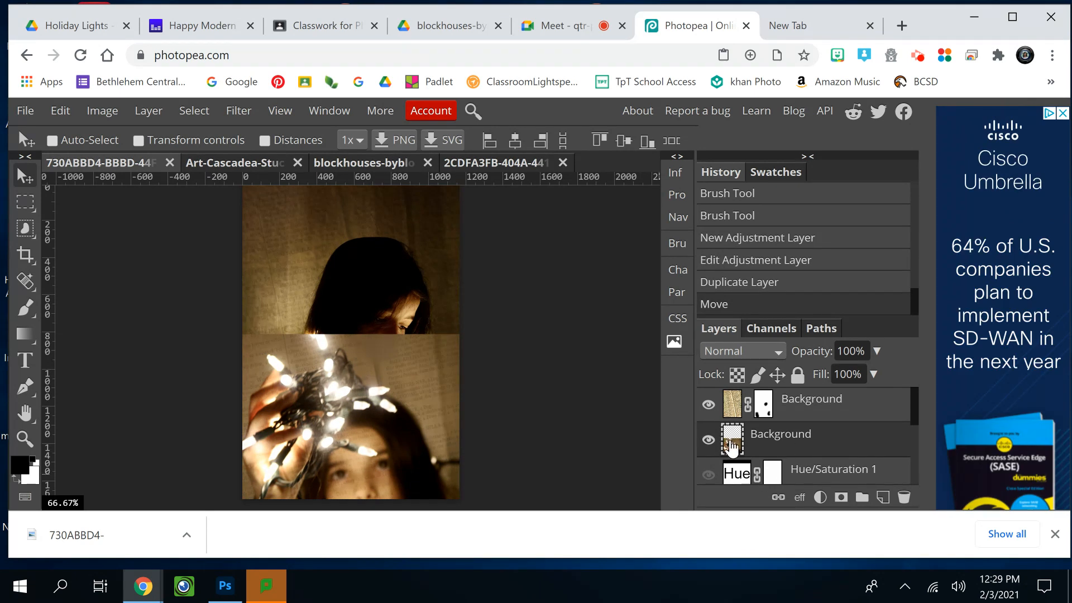
click(837, 497)
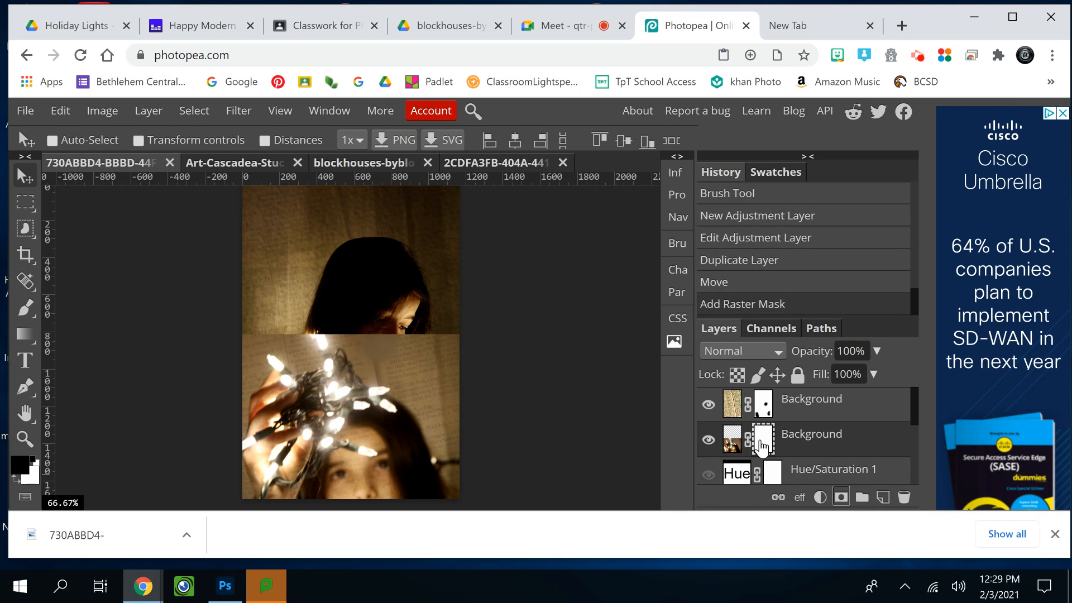
With a 343 px brush at 40% hardness, paint black on the string-lights layer's mask over its upper edge, right side and second face
click(27, 301)
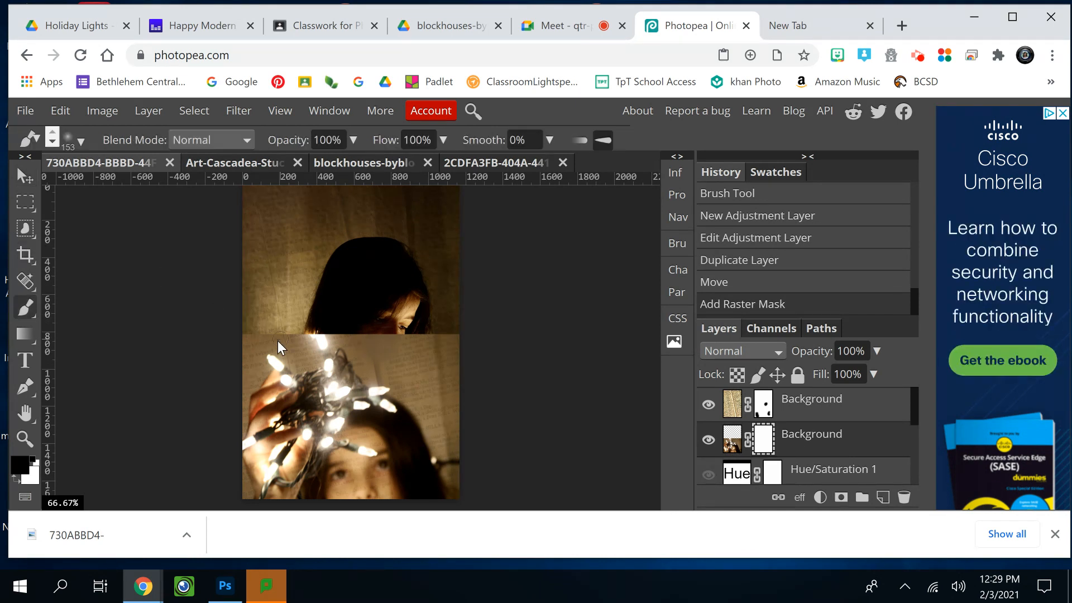
click(80, 140)
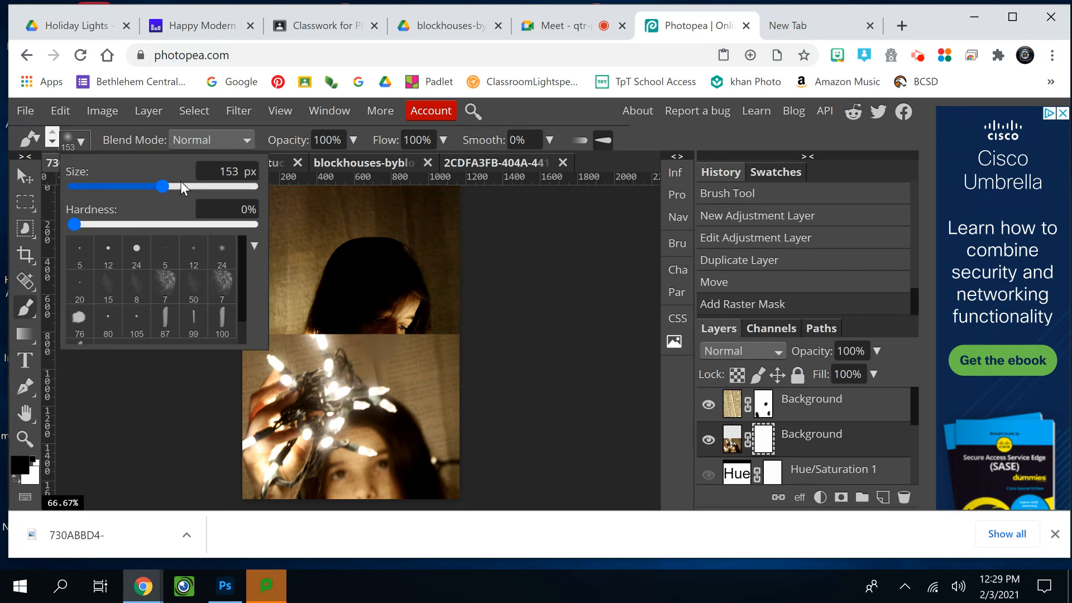
drag(188, 186, 193, 185)
click(143, 224)
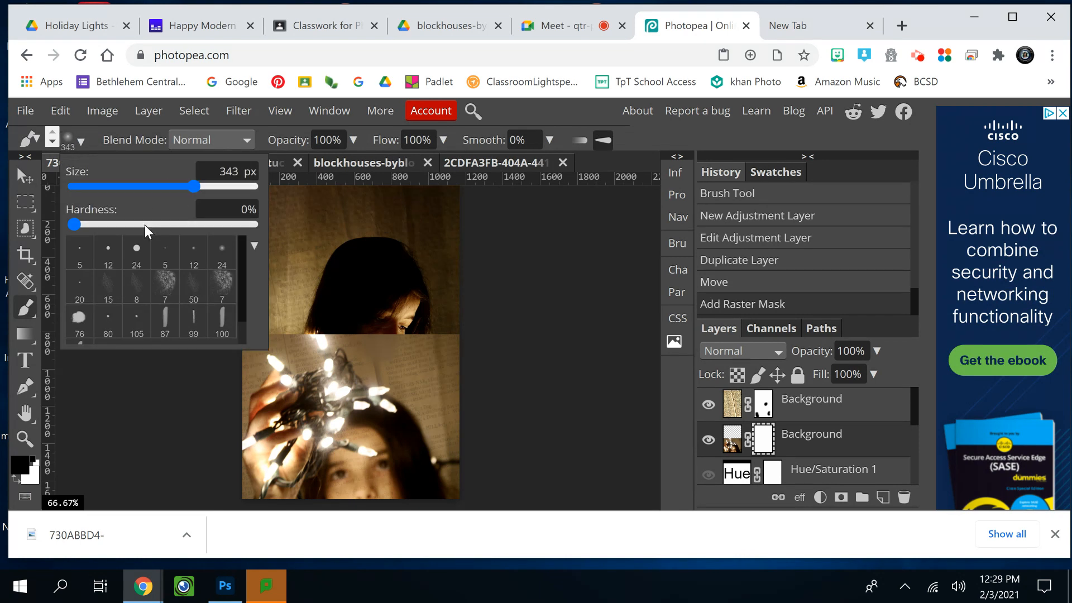
mouse_move(316, 334)
mouse_down()
mouse_move(296, 317)
mouse_move(300, 337)
mouse_move(253, 310)
mouse_up()
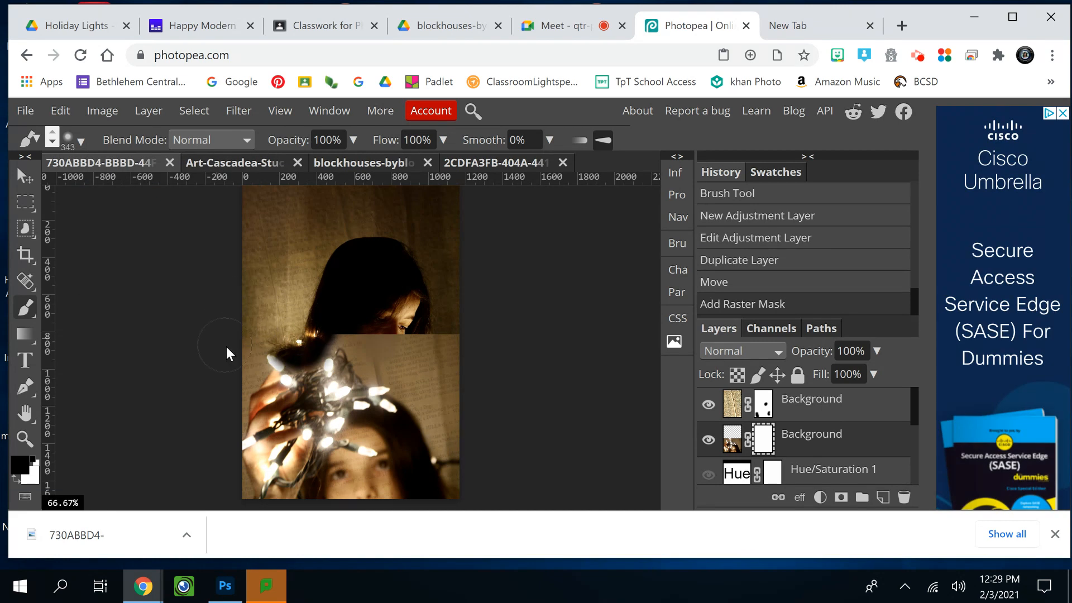
drag(221, 429, 312, 336)
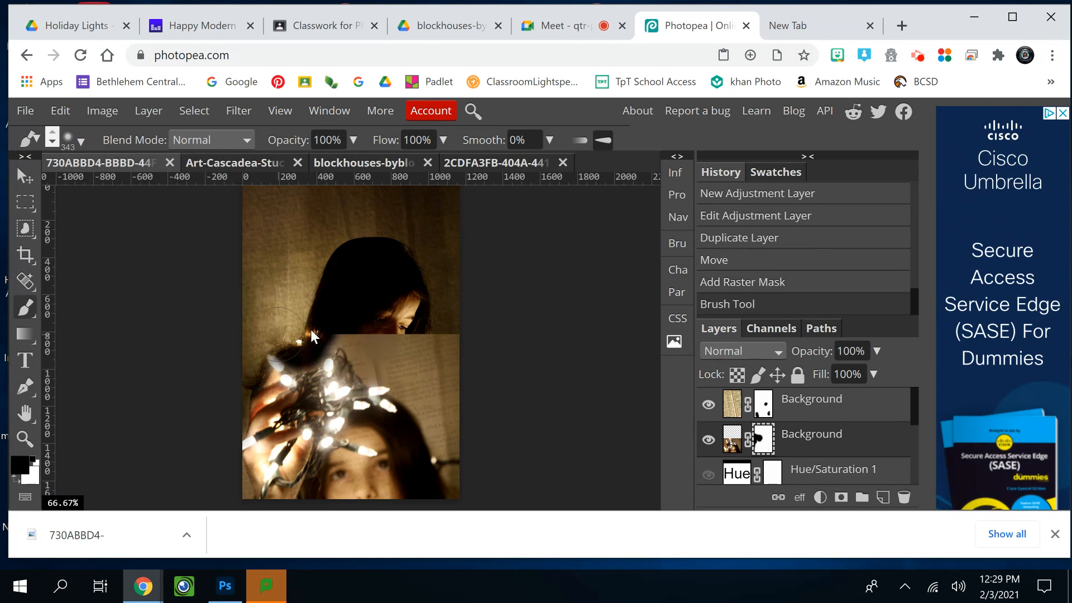
mouse_move(386, 361)
mouse_down()
mouse_move(449, 362)
mouse_move(466, 380)
mouse_up()
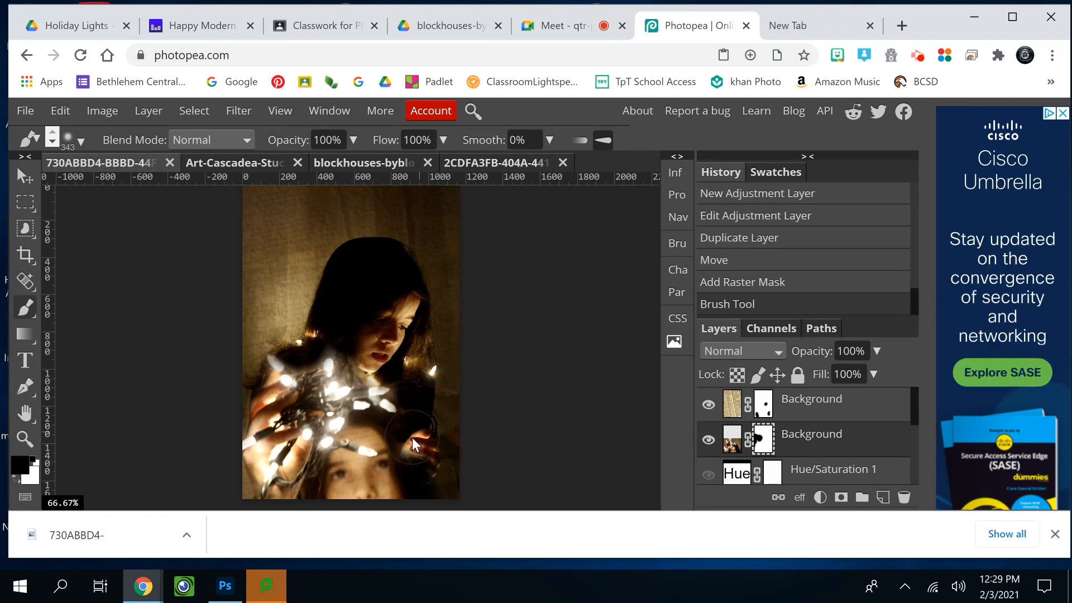
drag(412, 437, 426, 500)
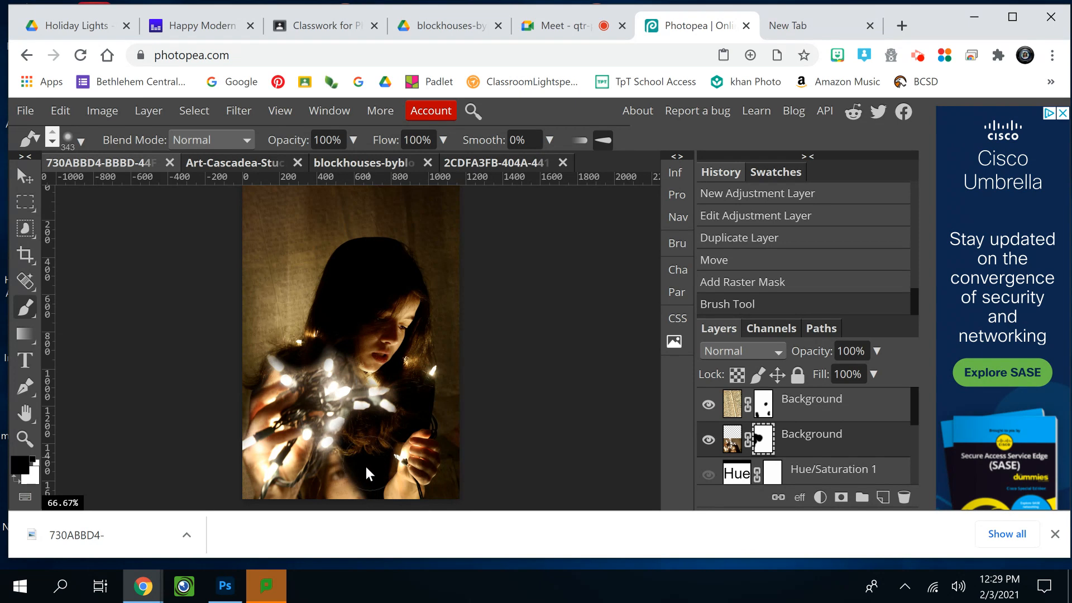
mouse_move(336, 486)
mouse_down()
mouse_move(329, 498)
mouse_move(391, 512)
mouse_up()
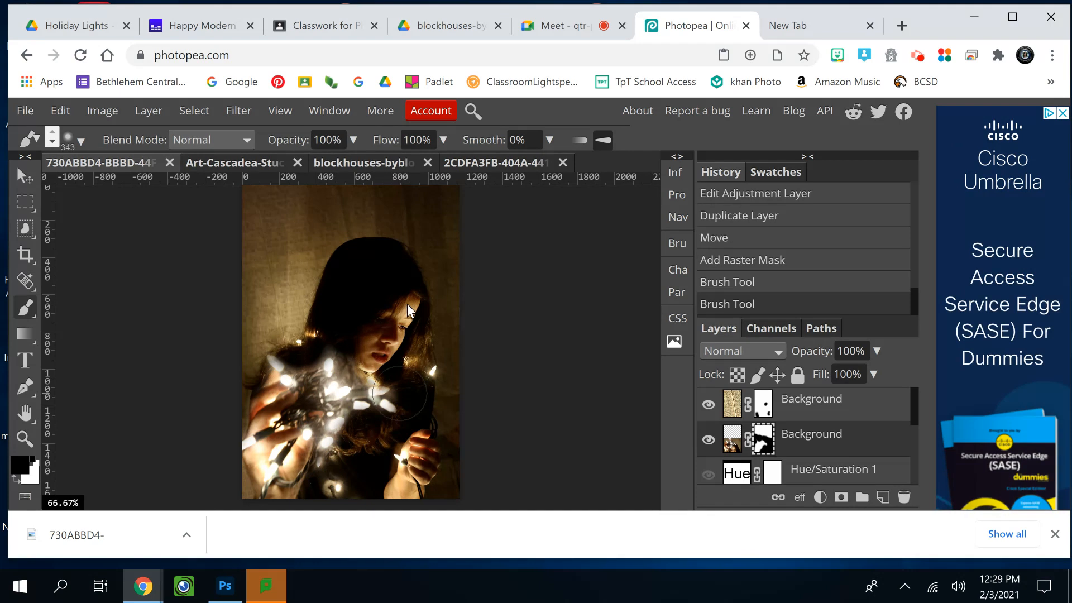
Reduce the brush to 190 px and paint out more of the string-lights layer's edges on its mask
click(79, 140)
click(170, 185)
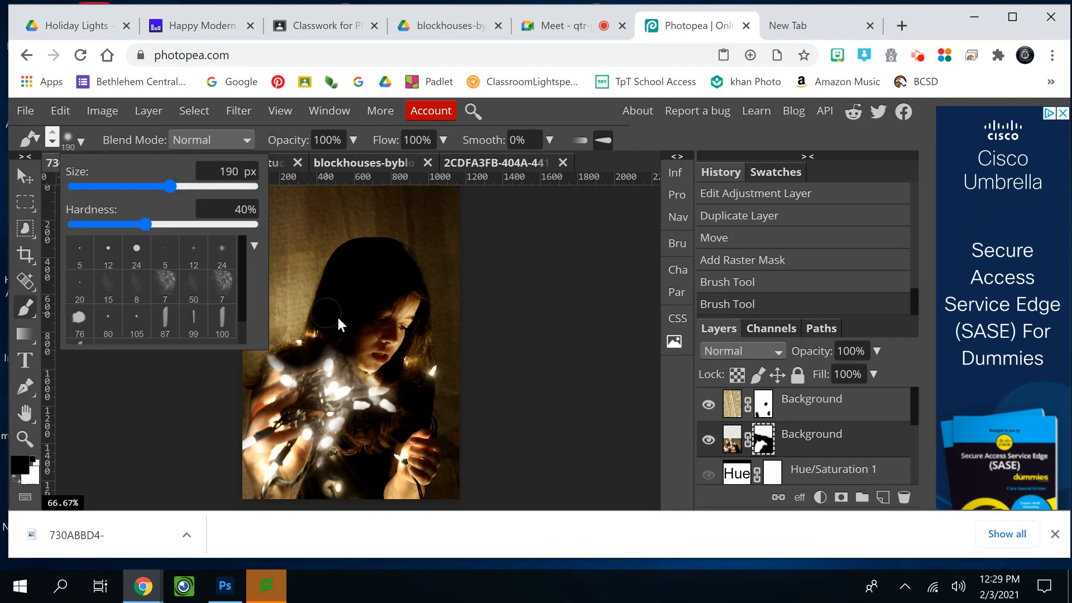
click(369, 376)
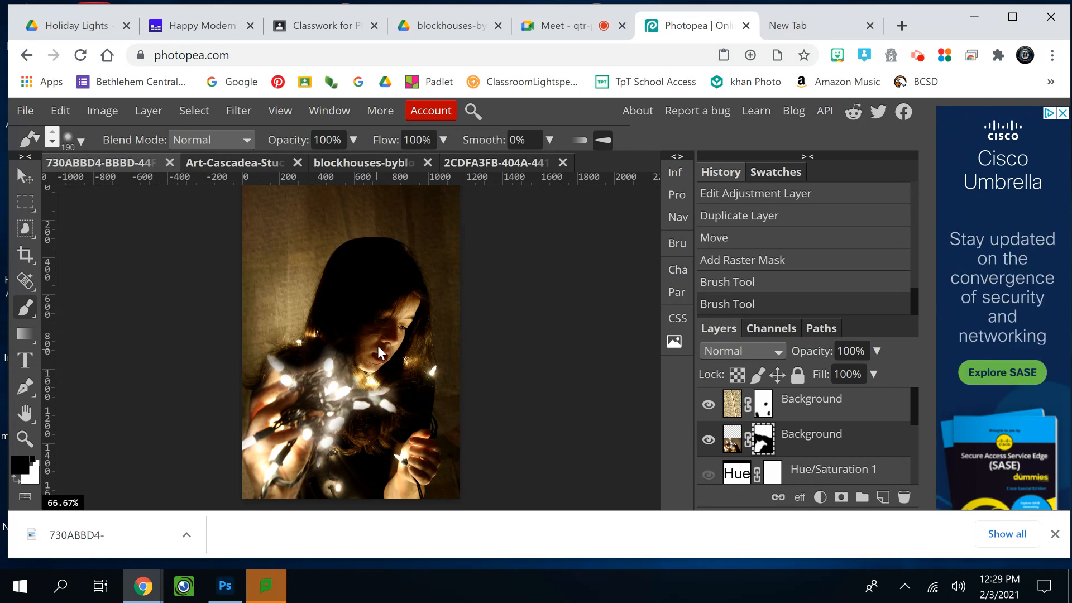
click(342, 324)
mouse_move(303, 337)
mouse_down()
mouse_move(254, 380)
mouse_move(252, 366)
mouse_move(229, 454)
mouse_up()
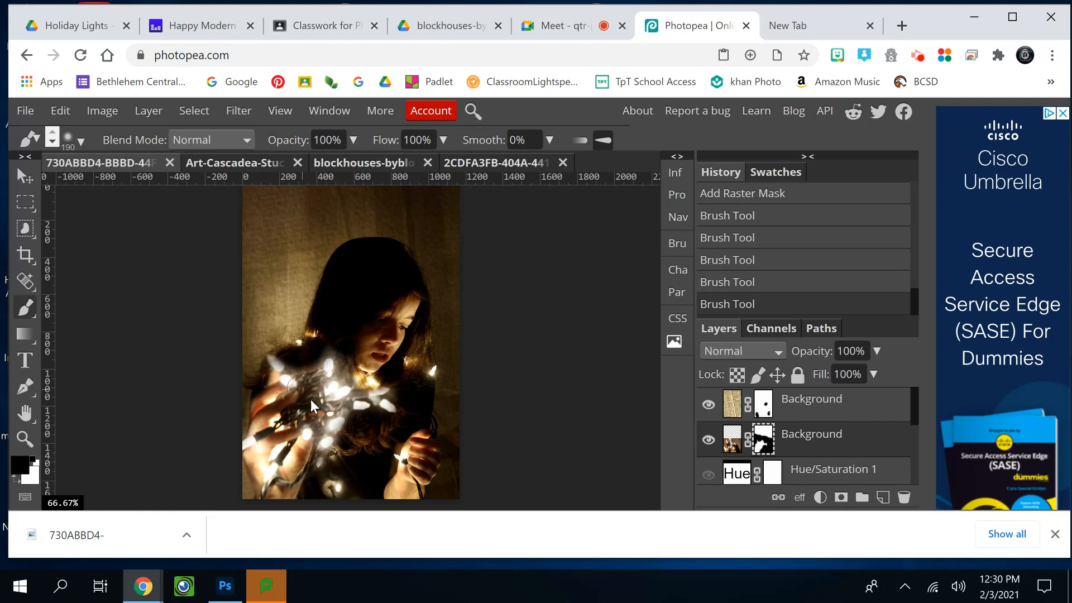
Paint white on the string-lights mask to restore the bulb above the hand, then switch back to black with a 12 px brush
click(20, 480)
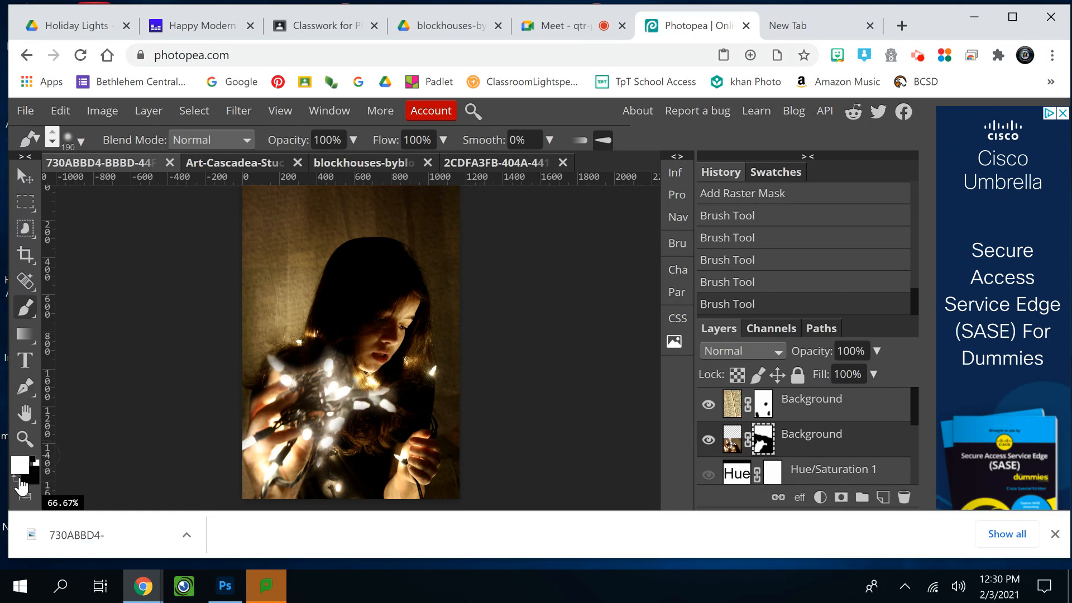
click(279, 366)
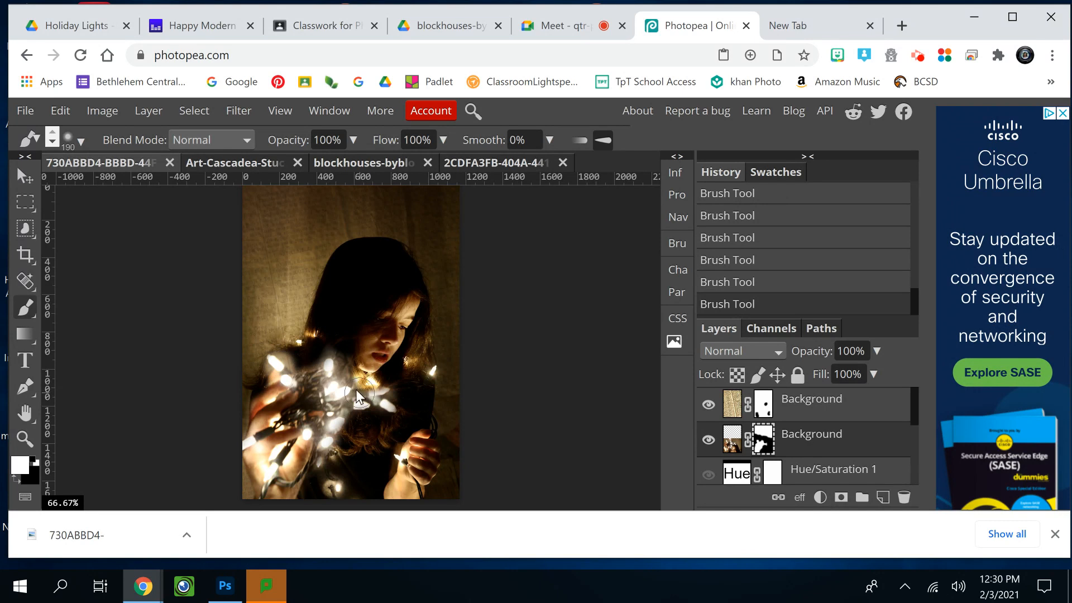
click(15, 480)
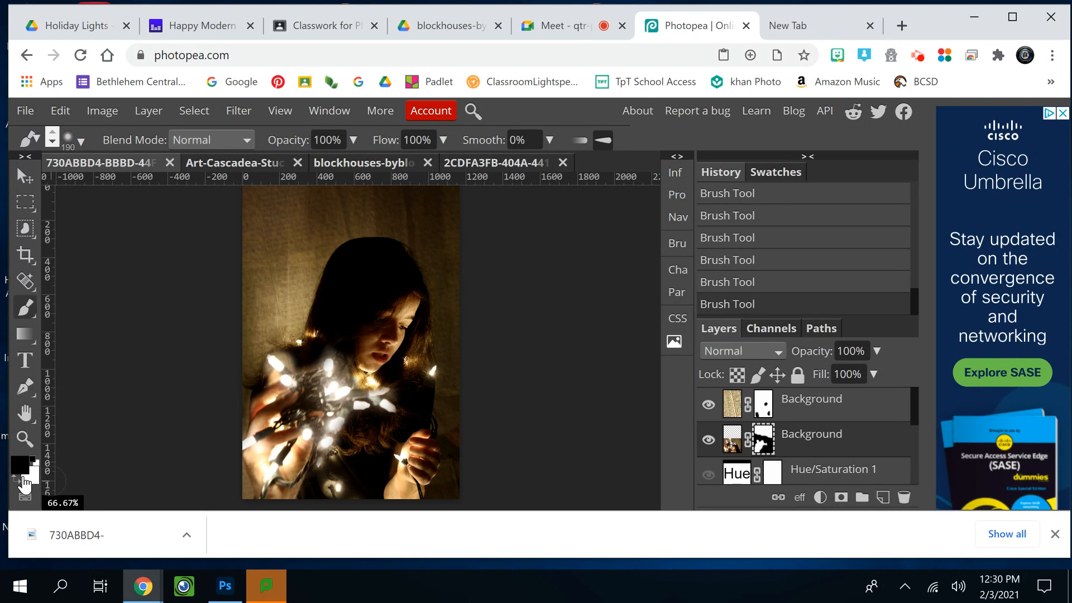
click(81, 142)
mouse_move(114, 186)
mouse_down()
mouse_move(99, 177)
mouse_move(109, 182)
mouse_up()
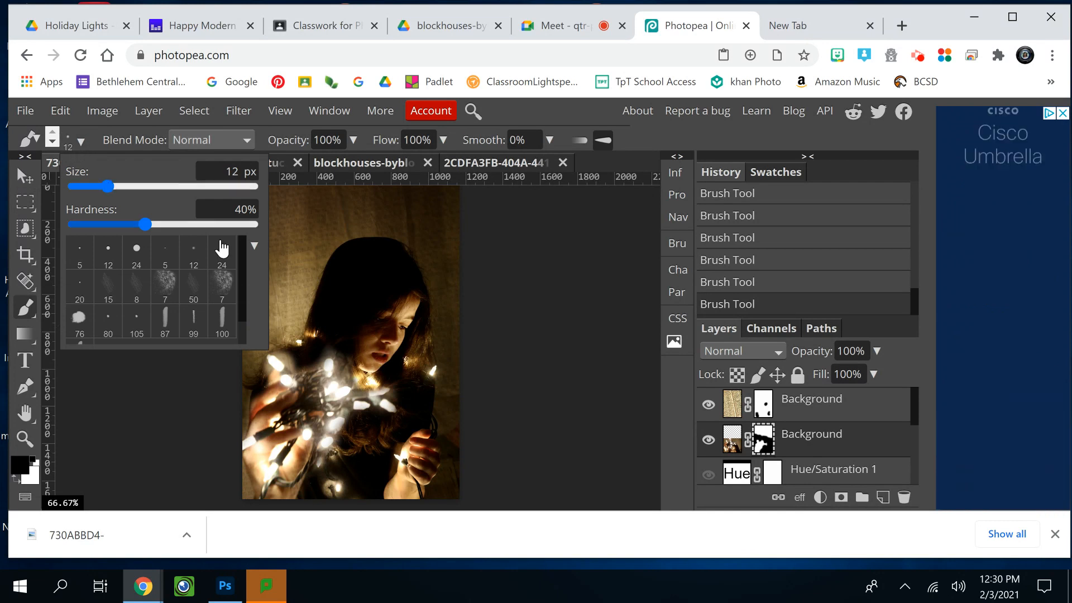
click(293, 363)
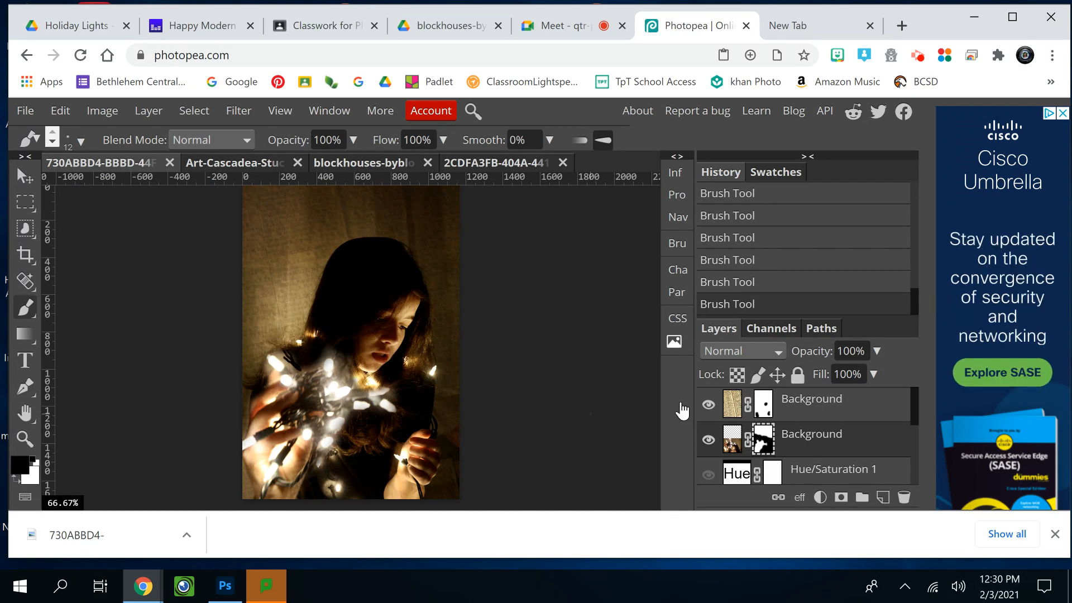
Apply a 7.2 px Gaussian Blur to the string-lights image and move its layer above the Overlay paper layer
click(727, 446)
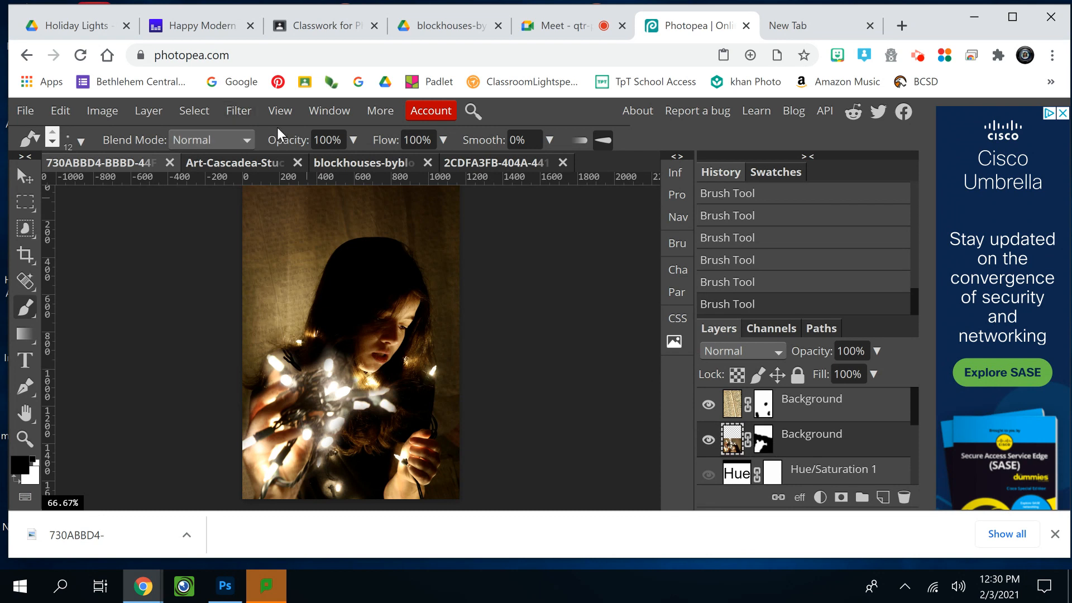
click(245, 109)
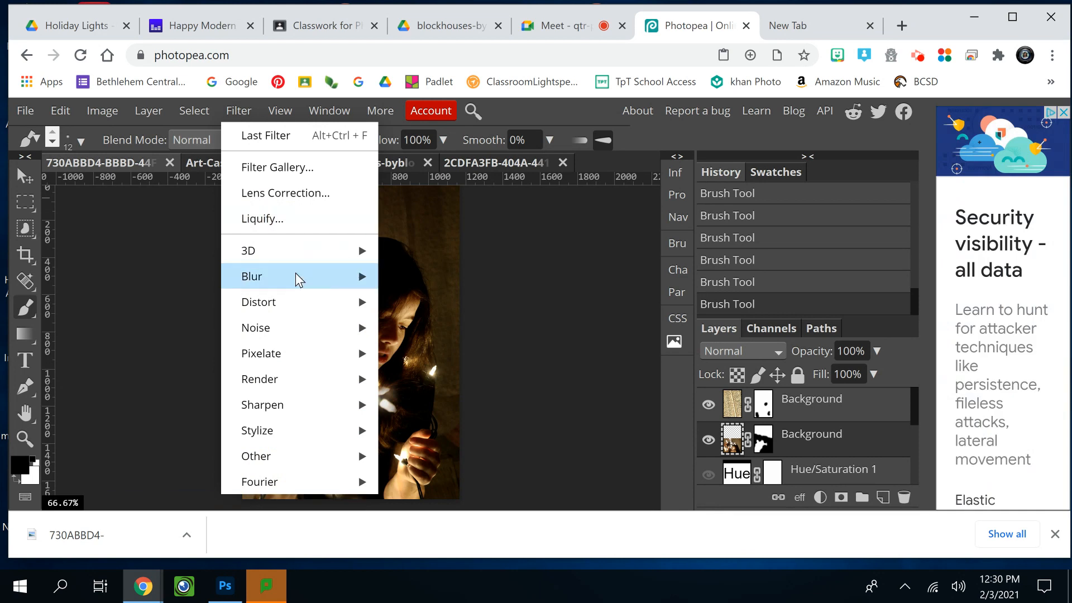
mouse_move(298, 278)
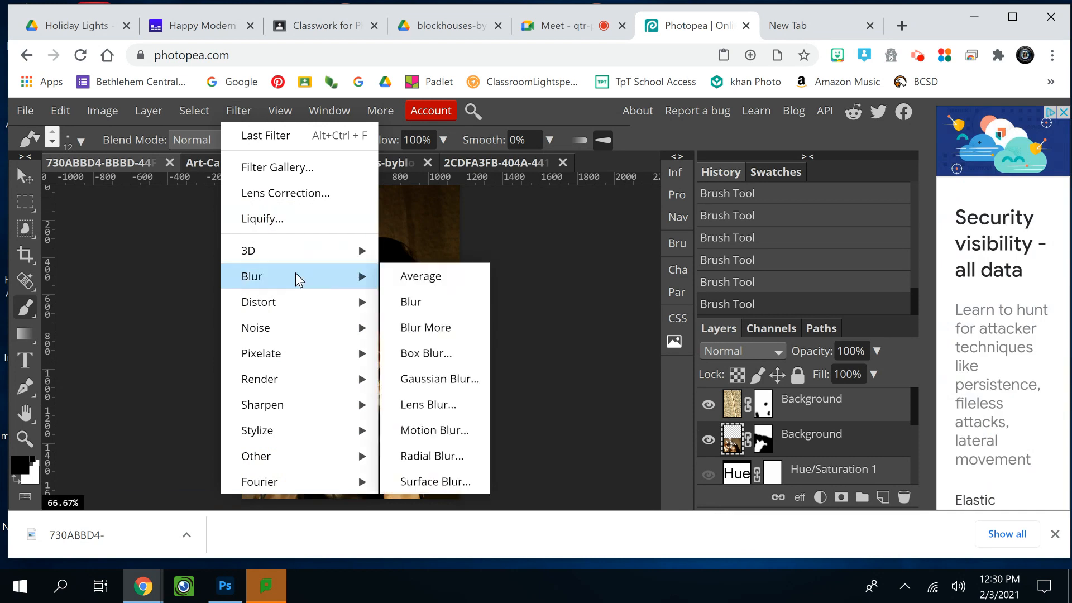
click(430, 380)
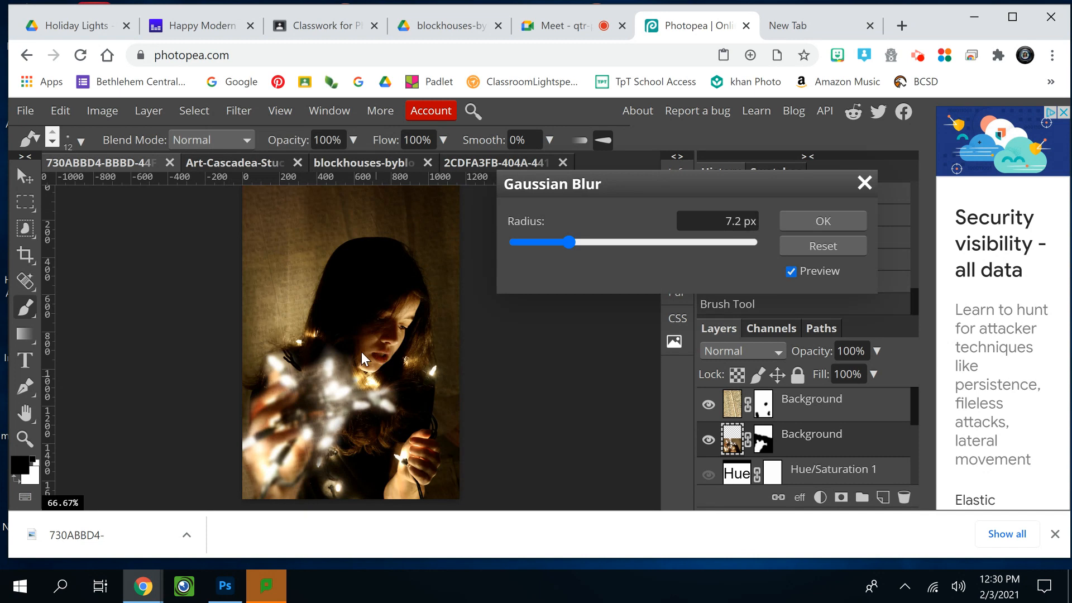
click(848, 220)
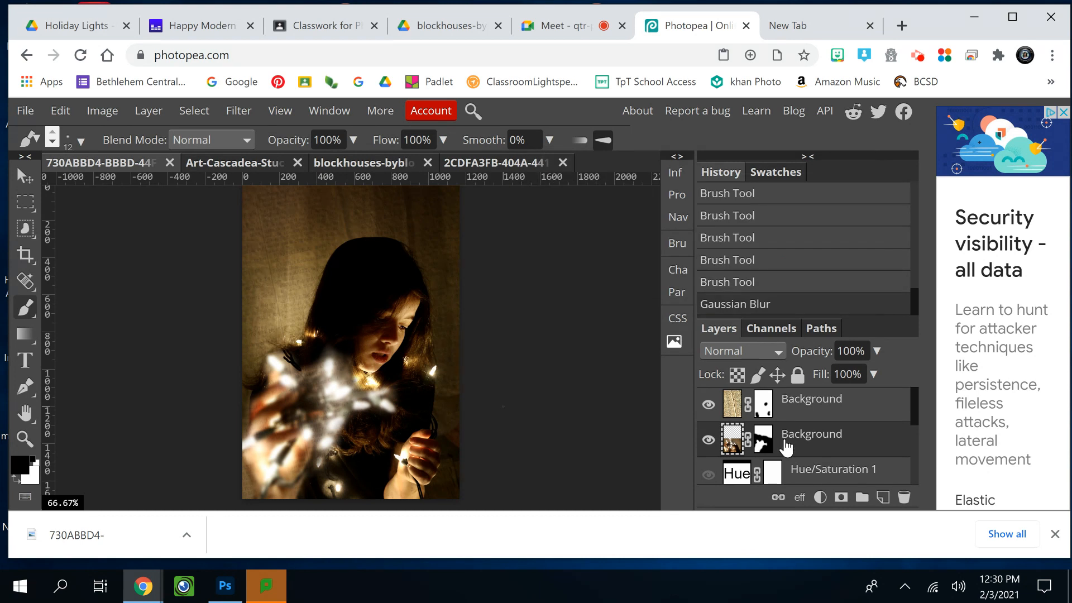
drag(786, 441, 732, 404)
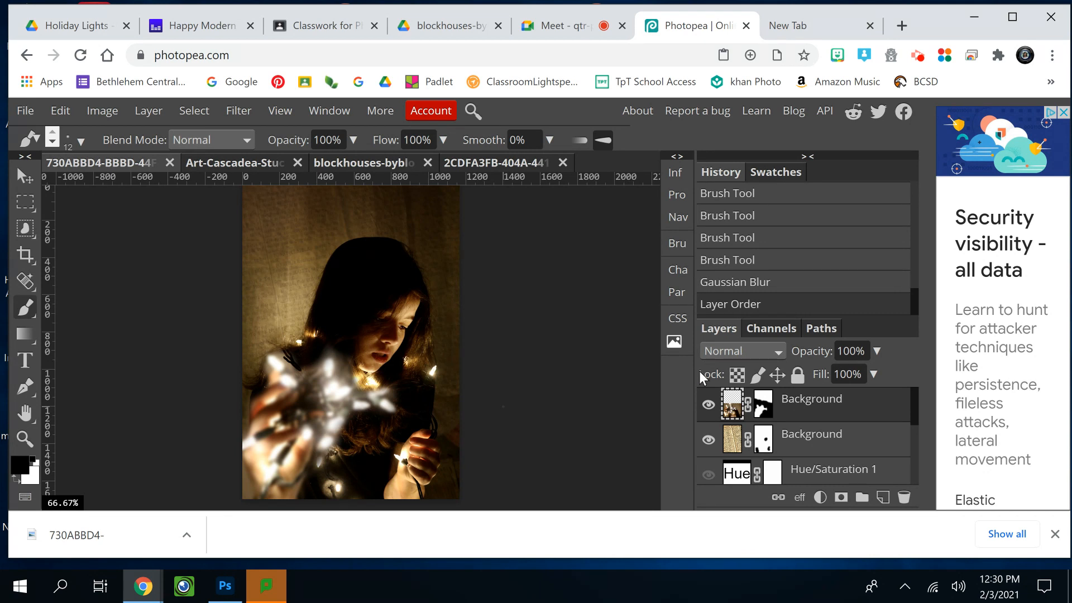
Add a Hue/Saturation adjustment layer on top with saturation 53, then hide that adjustment layer
click(821, 498)
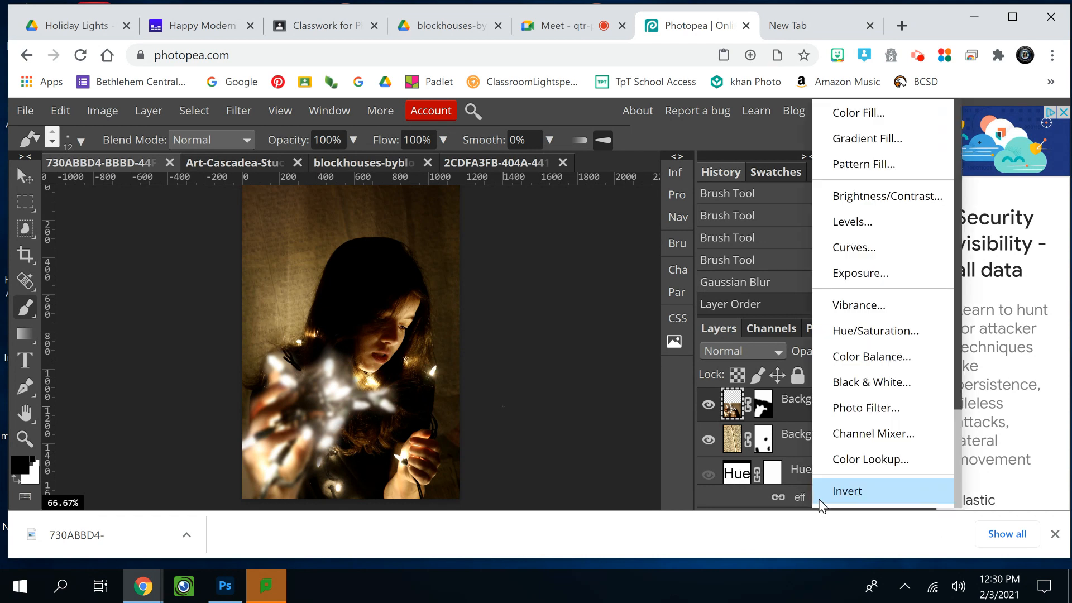
click(863, 331)
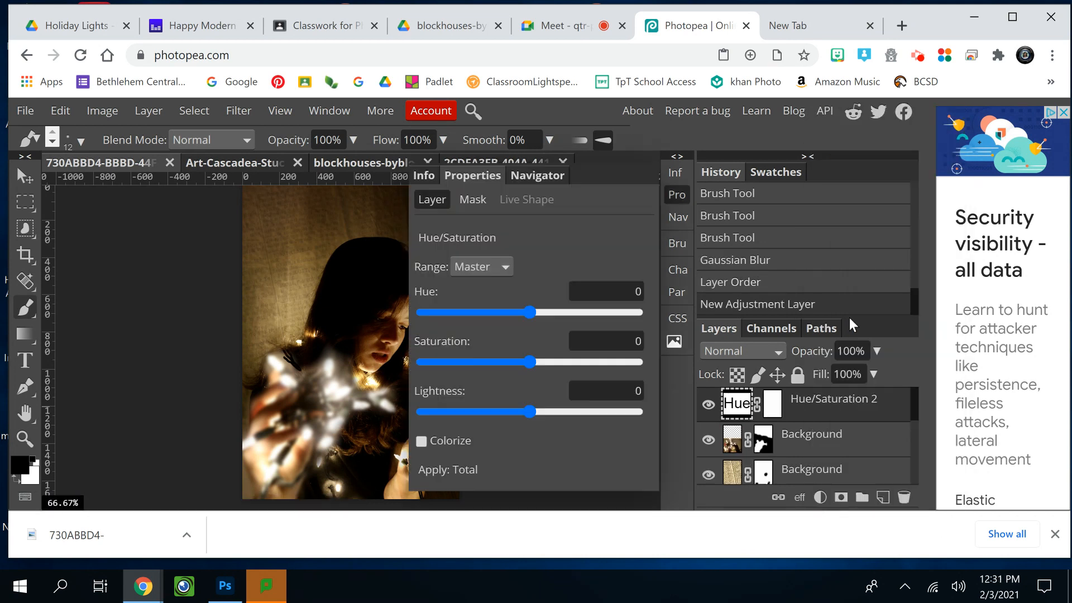
drag(567, 363, 588, 361)
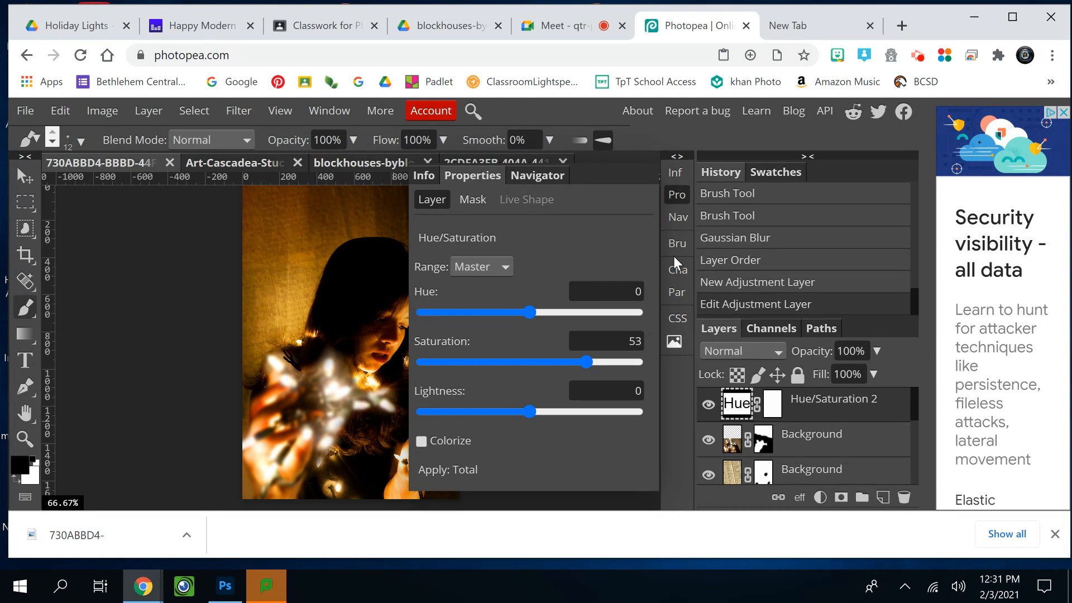
click(673, 201)
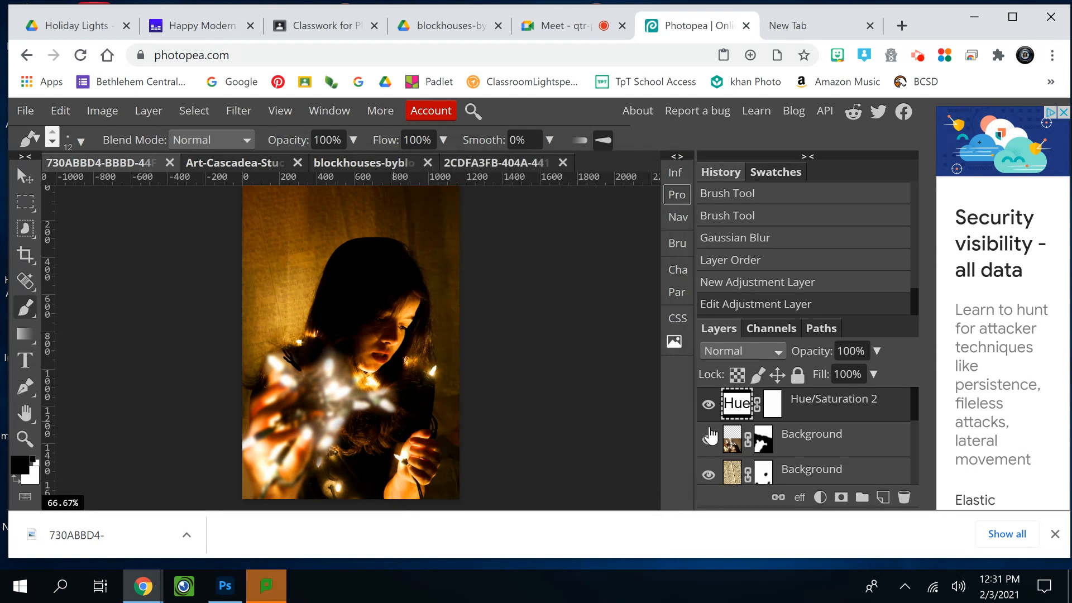
click(708, 404)
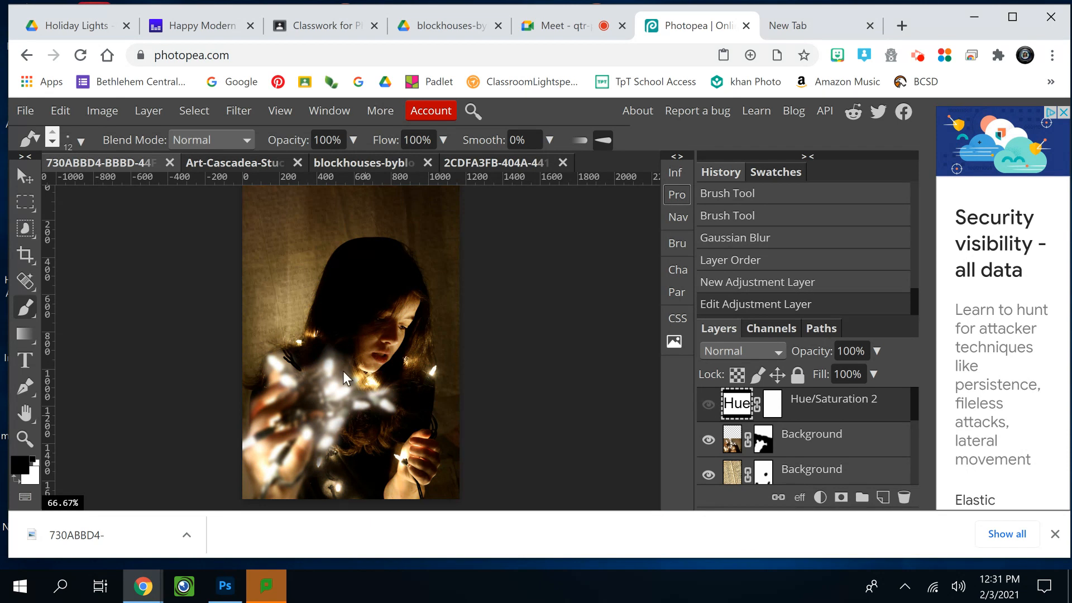
Select the blurred string-lights layer and move it lower on the portrait so the necklace of lights is uncovered
key(v)
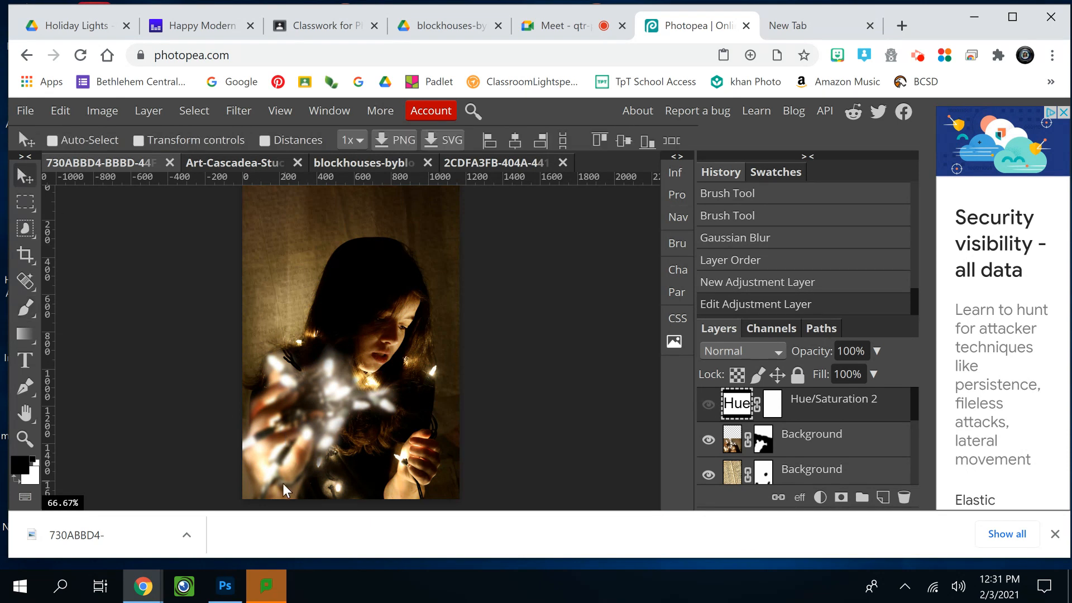
drag(284, 472, 294, 452)
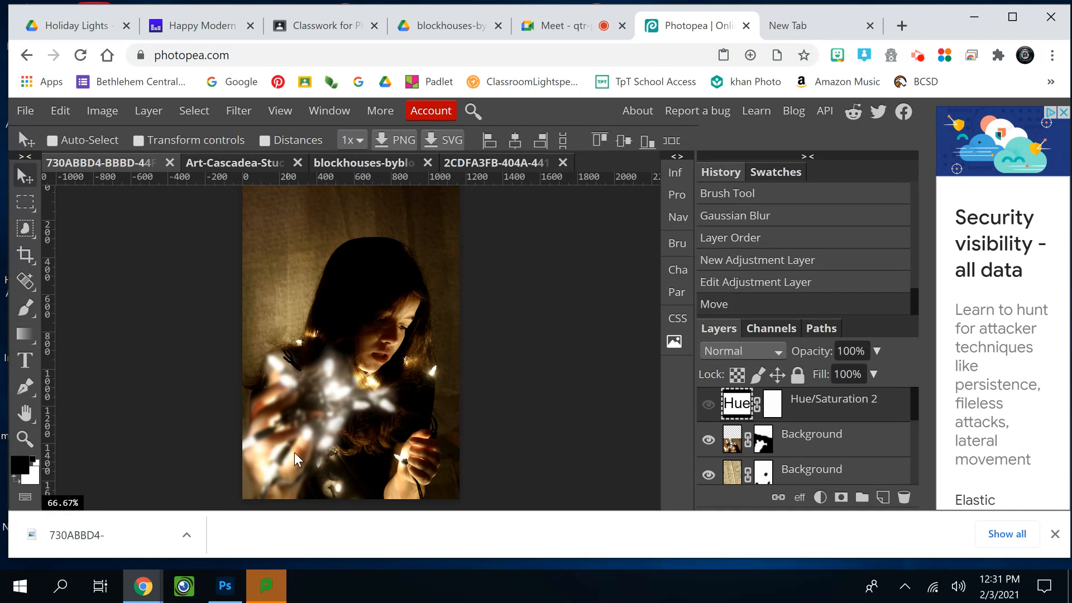
click(736, 440)
drag(299, 420, 295, 447)
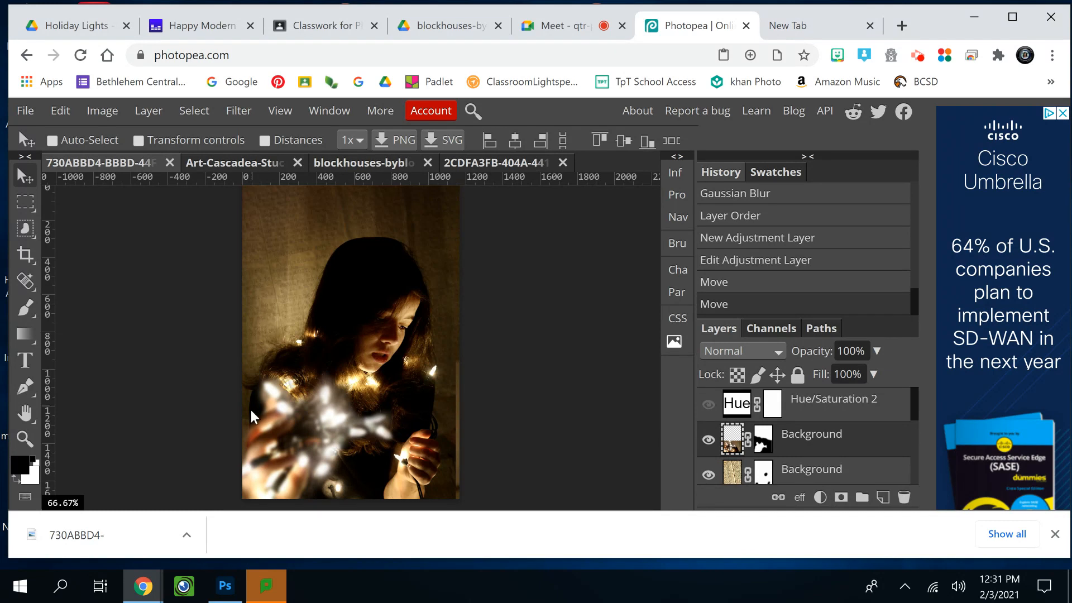
mouse_move(286, 422)
mouse_down()
mouse_move(296, 404)
mouse_move(311, 437)
mouse_move(289, 421)
mouse_move(285, 434)
mouse_up()
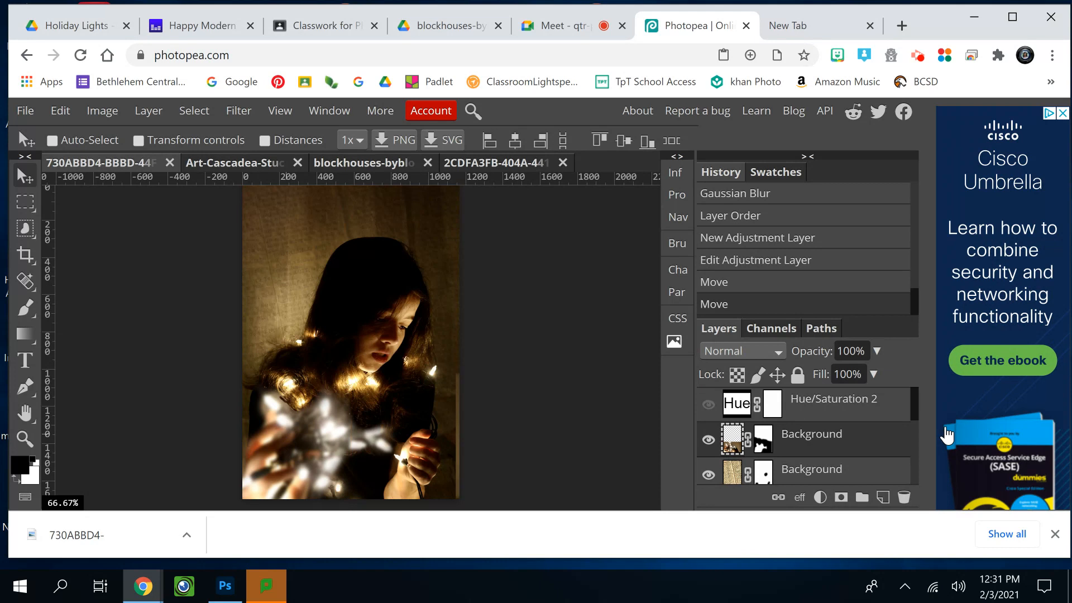
Select the Overlay paper layer at 14% opacity and shift it up and to the left with the Move tool
mouse_move(915, 405)
mouse_down()
mouse_move(919, 446)
mouse_move(912, 417)
mouse_up()
click(724, 425)
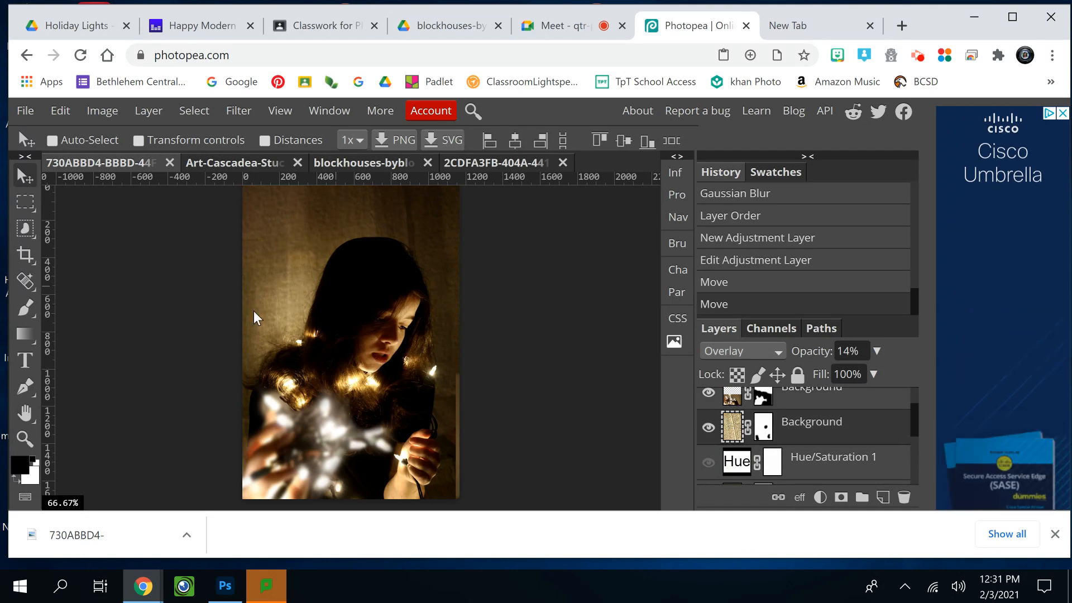
drag(415, 403, 376, 350)
click(63, 114)
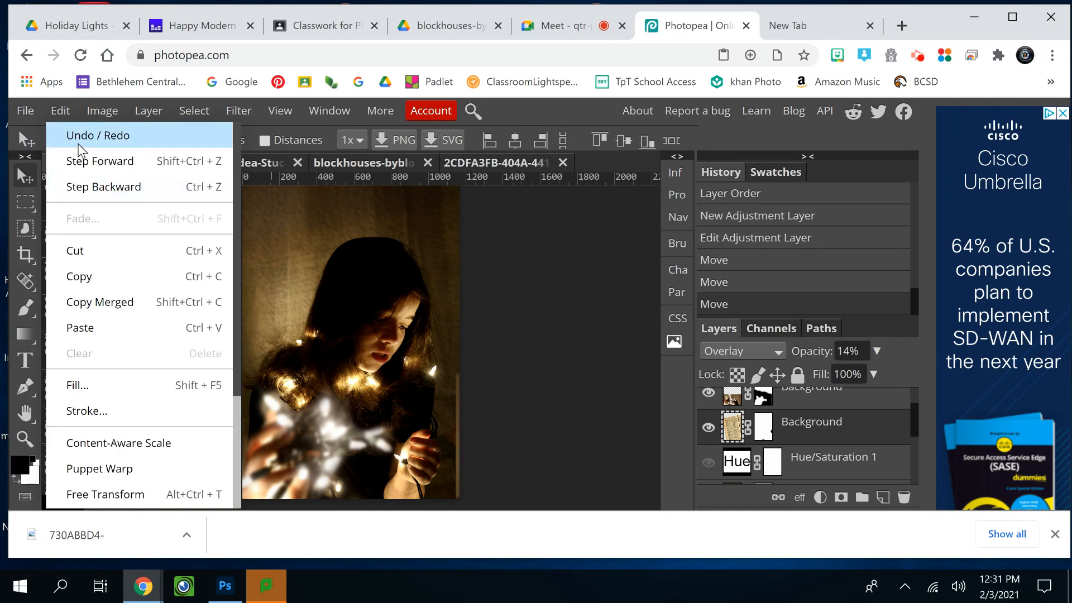
click(264, 209)
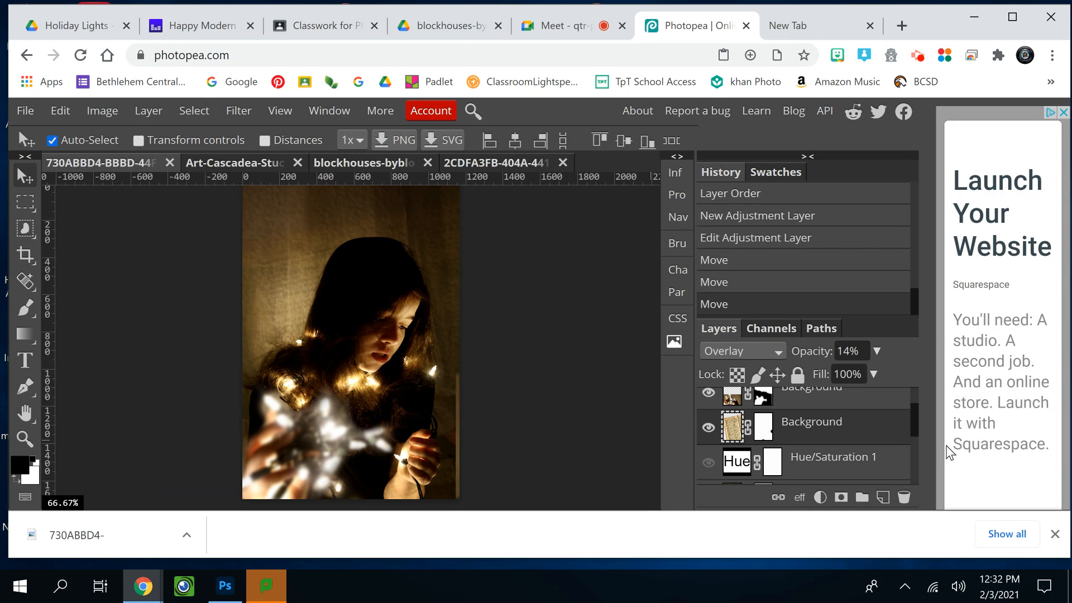
Using Auto-Select, pick the string-lights layer and then the Overlay paper layer directly in the image
drag(917, 414, 922, 394)
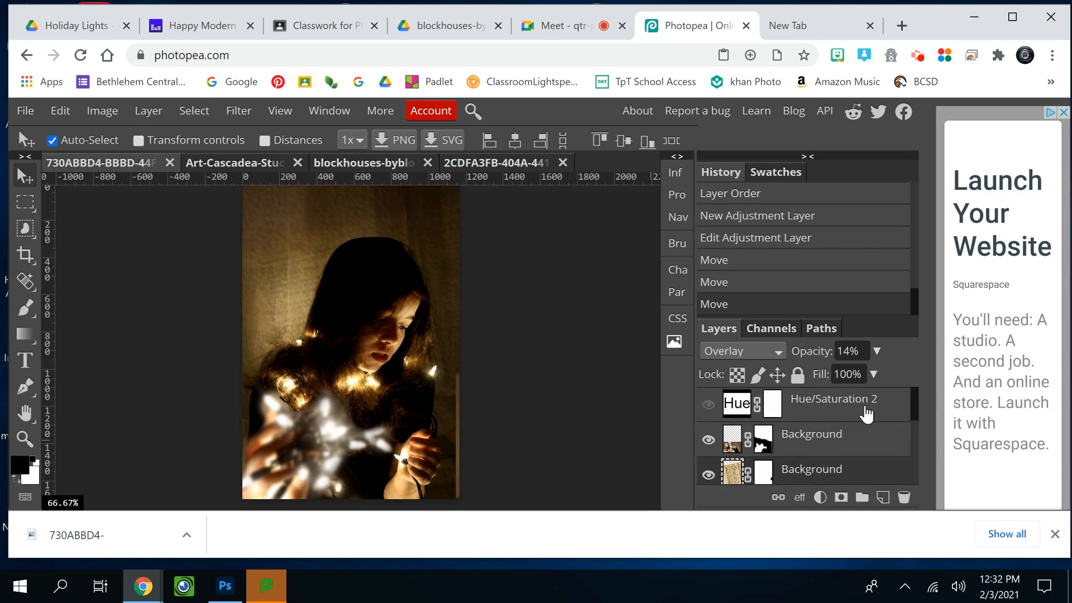
click(319, 451)
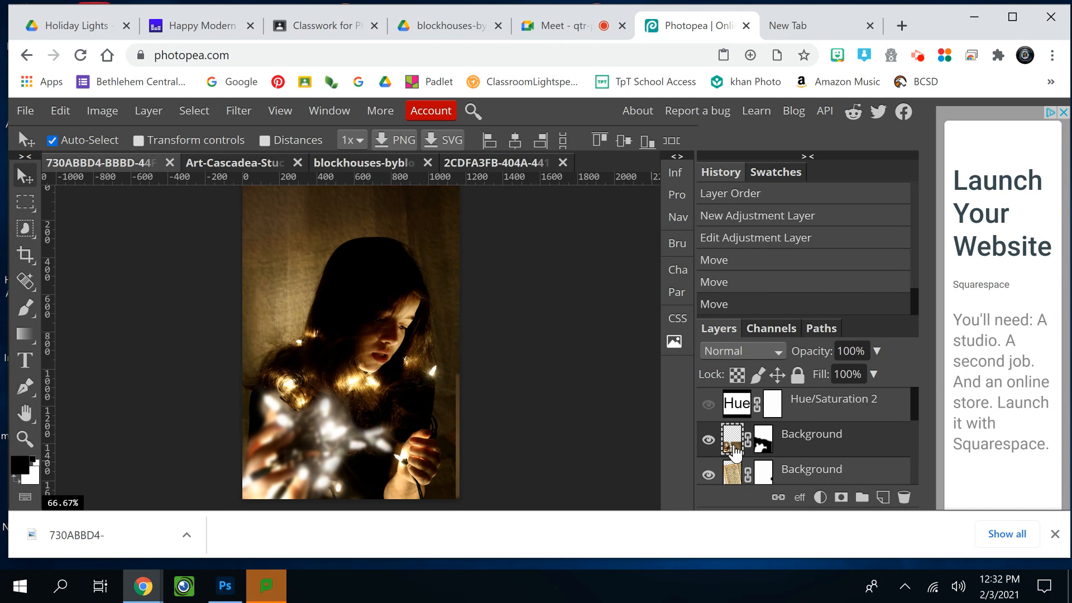
click(289, 238)
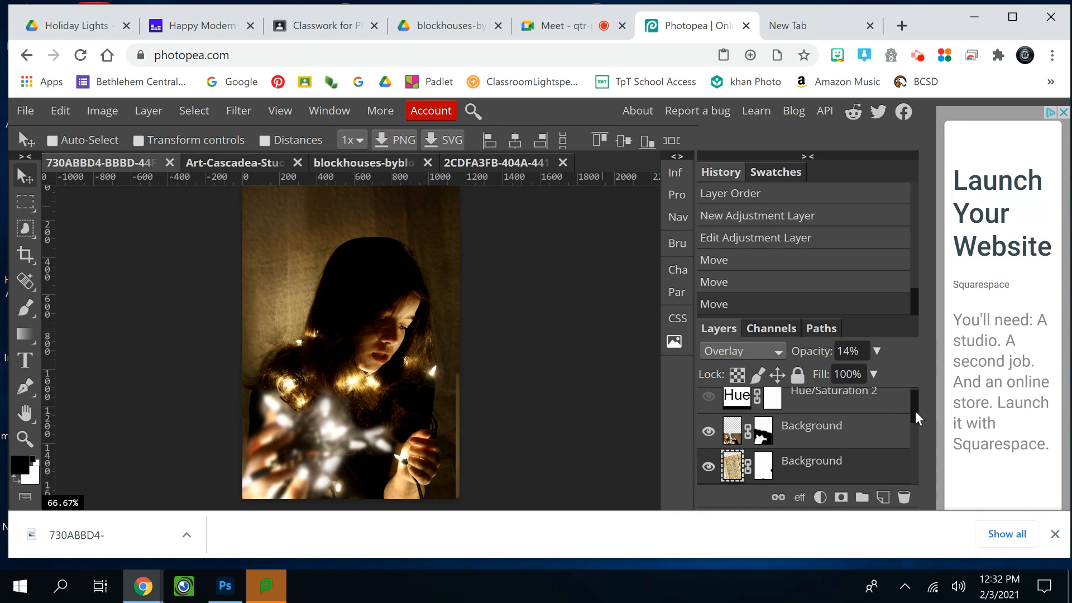
Try shifting the Background copy layer downward with the Move tool, then step back that move
drag(916, 411, 923, 459)
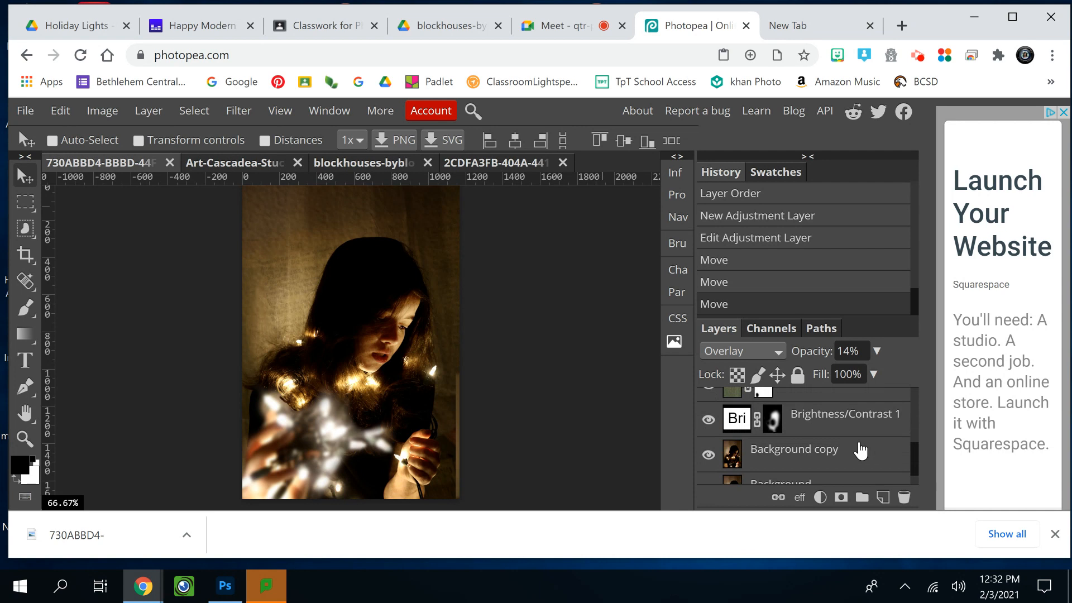
click(857, 448)
drag(366, 304, 307, 346)
click(67, 111)
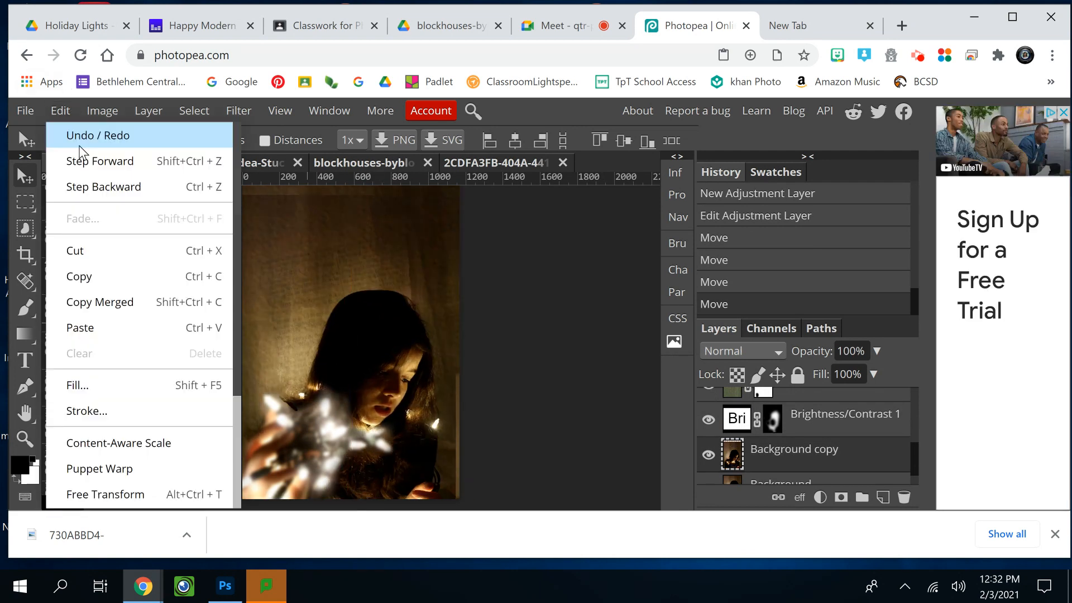
click(112, 193)
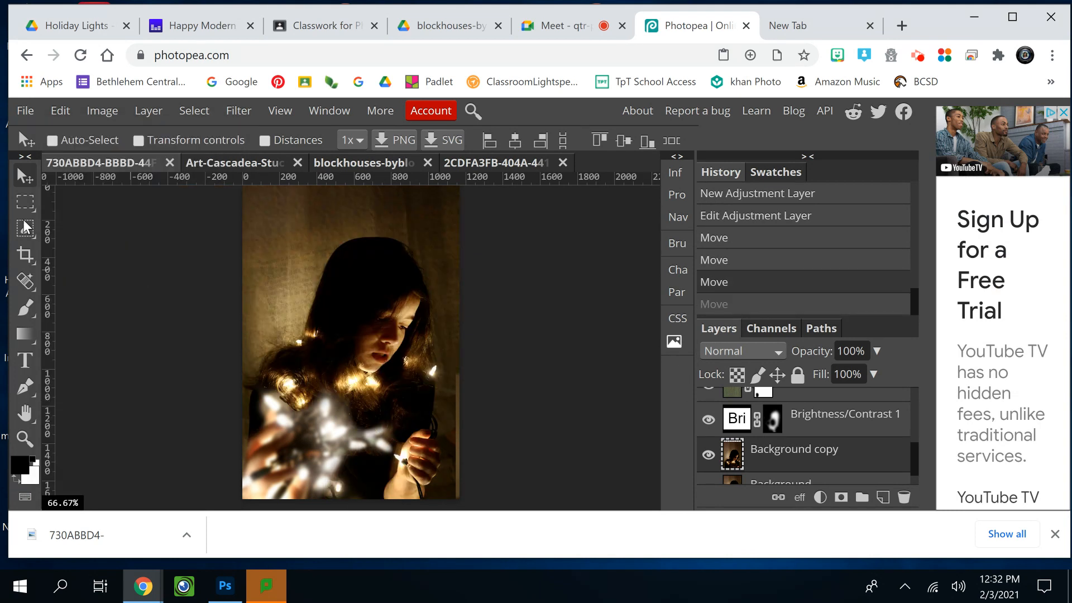
click(66, 110)
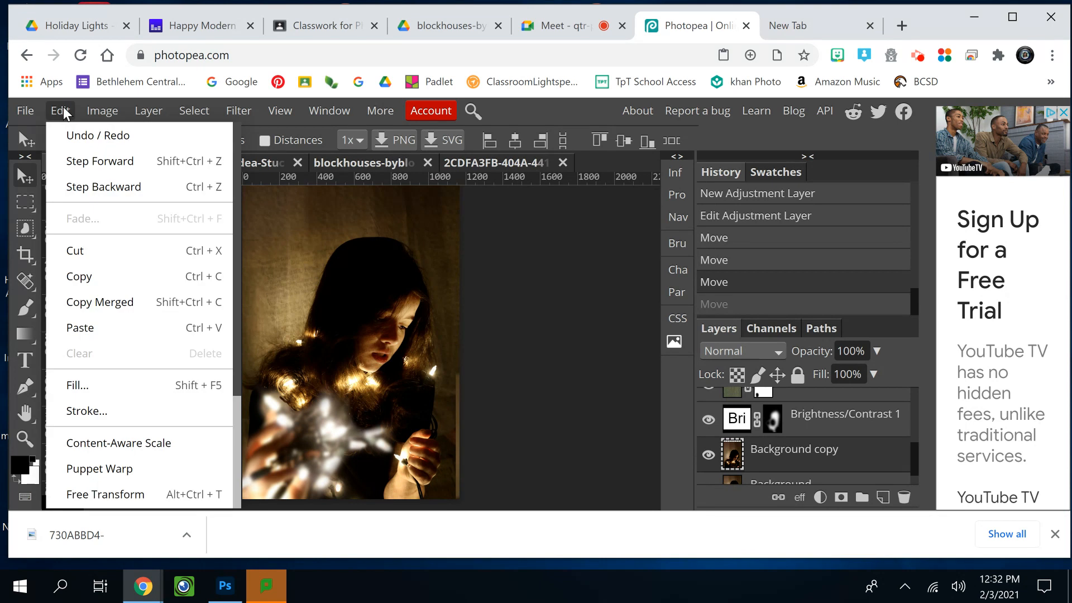
click(31, 171)
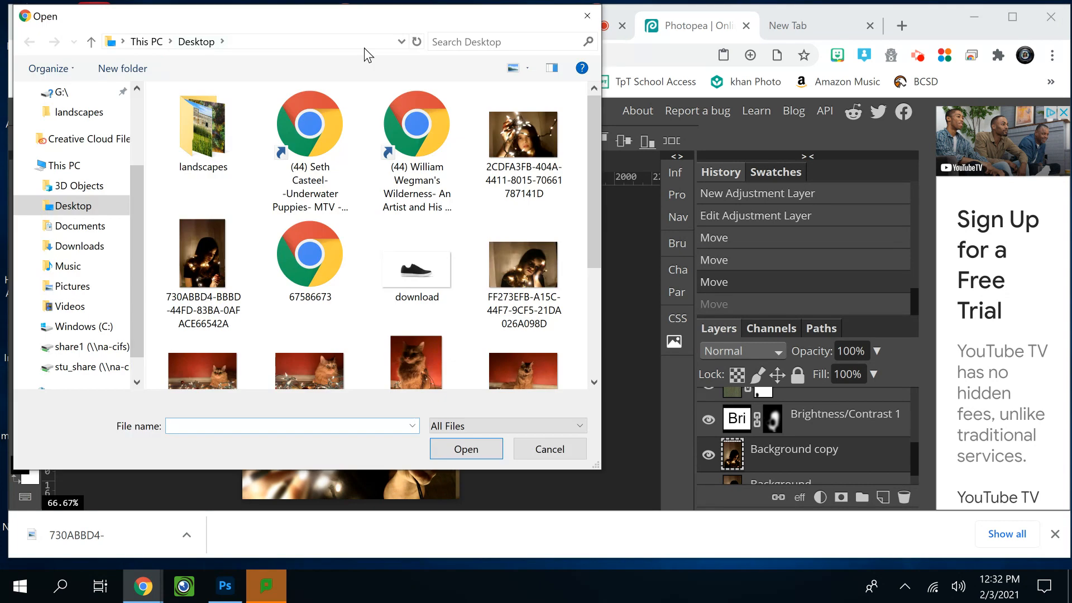
click(550, 449)
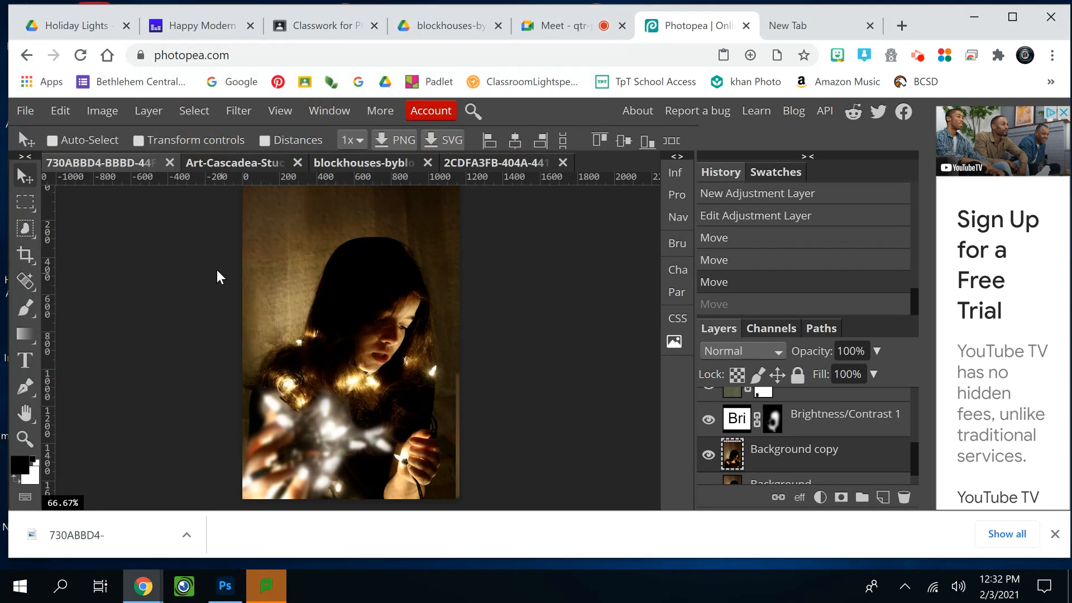
Save the layered portrait document as a PSD file
click(25, 110)
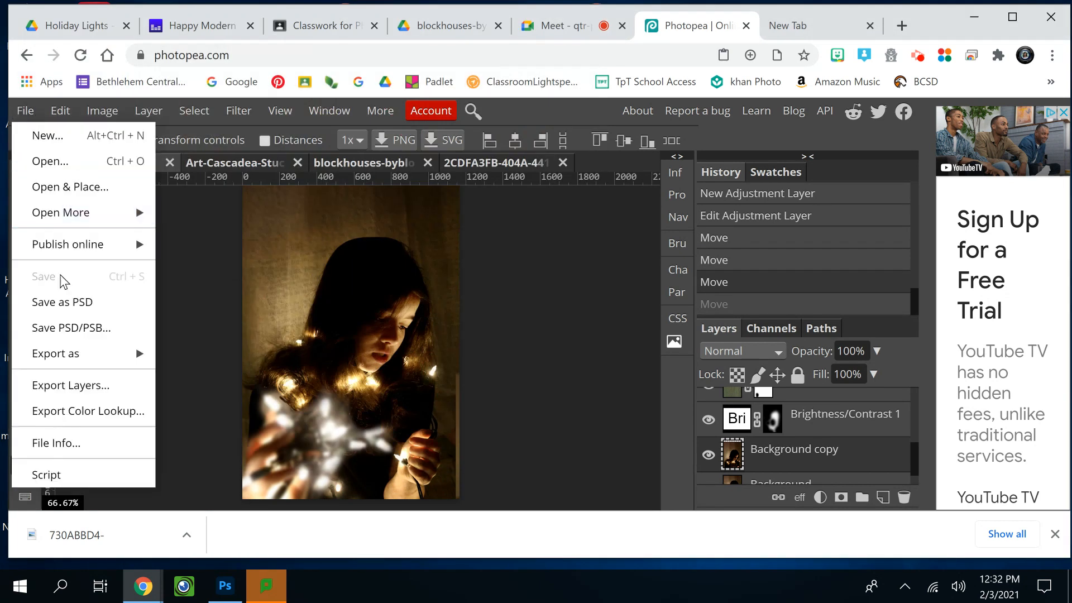
click(144, 317)
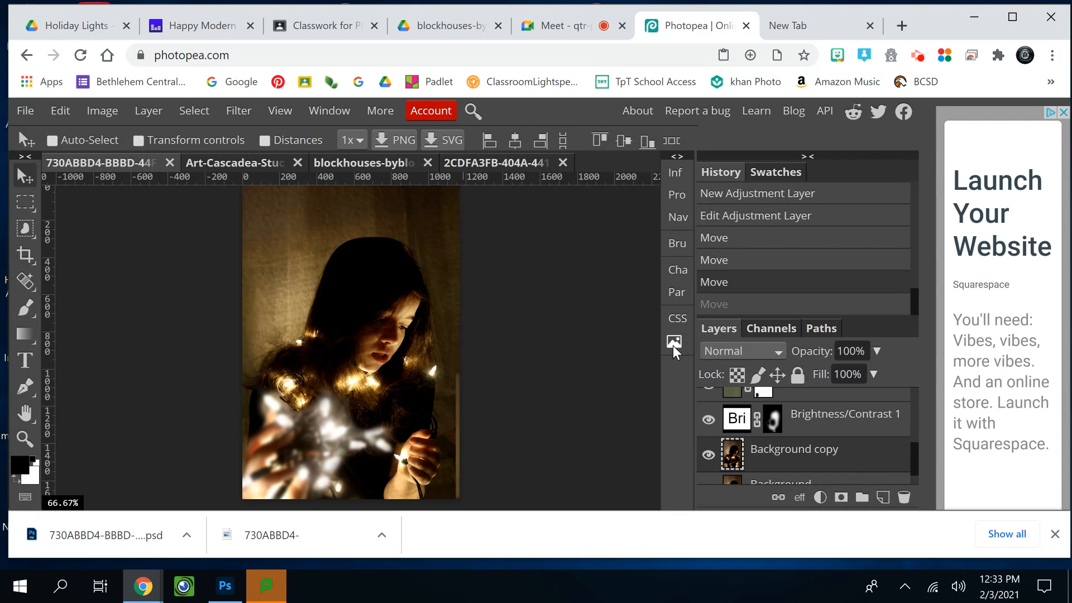
Export the finished portrait composite as a JPG at 1167 × 1700 px and 70% quality
click(25, 111)
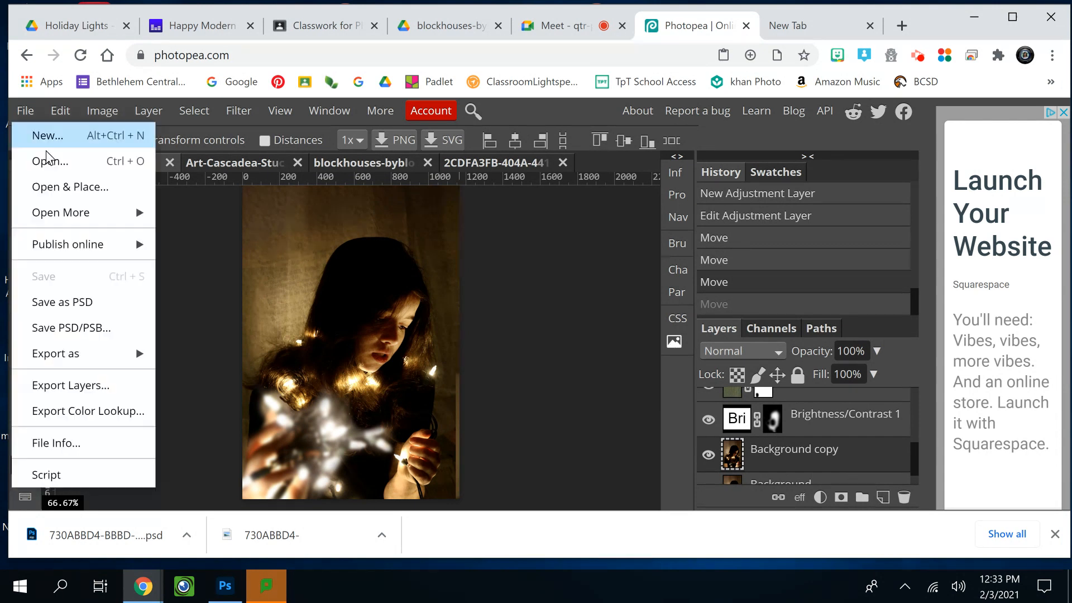
mouse_move(56, 359)
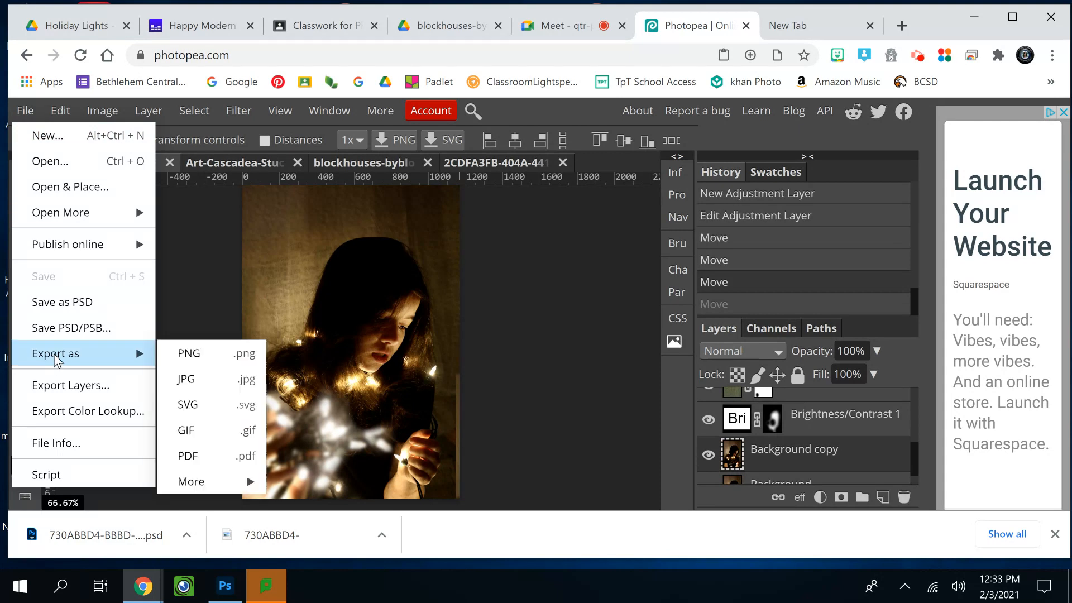
click(215, 374)
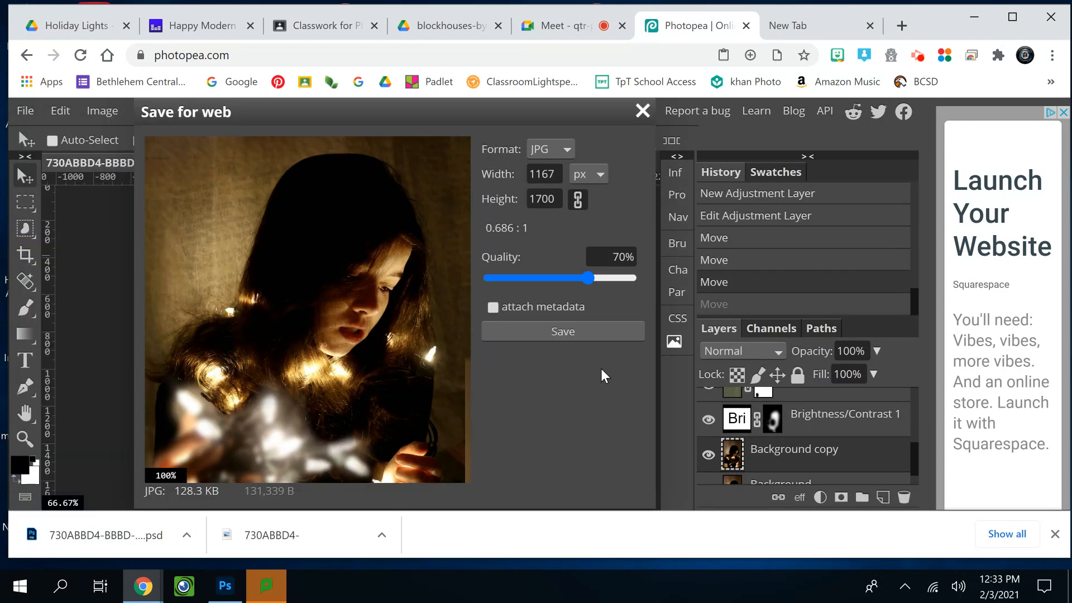
click(590, 332)
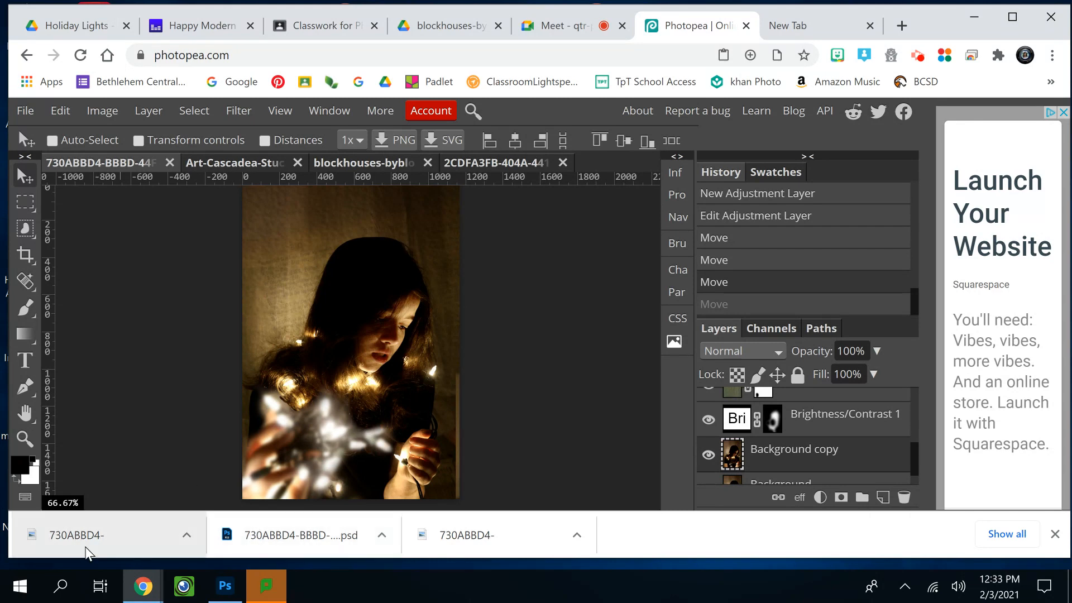
Open the newly downloaded JPG in Paint to check the exported portrait, and close Paint again
click(187, 535)
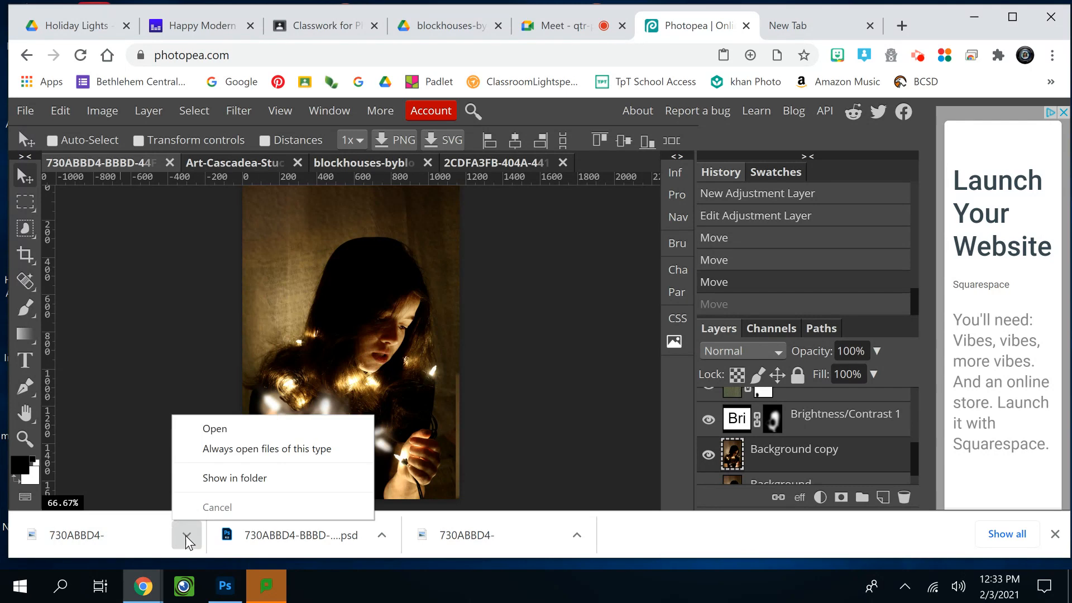
click(206, 435)
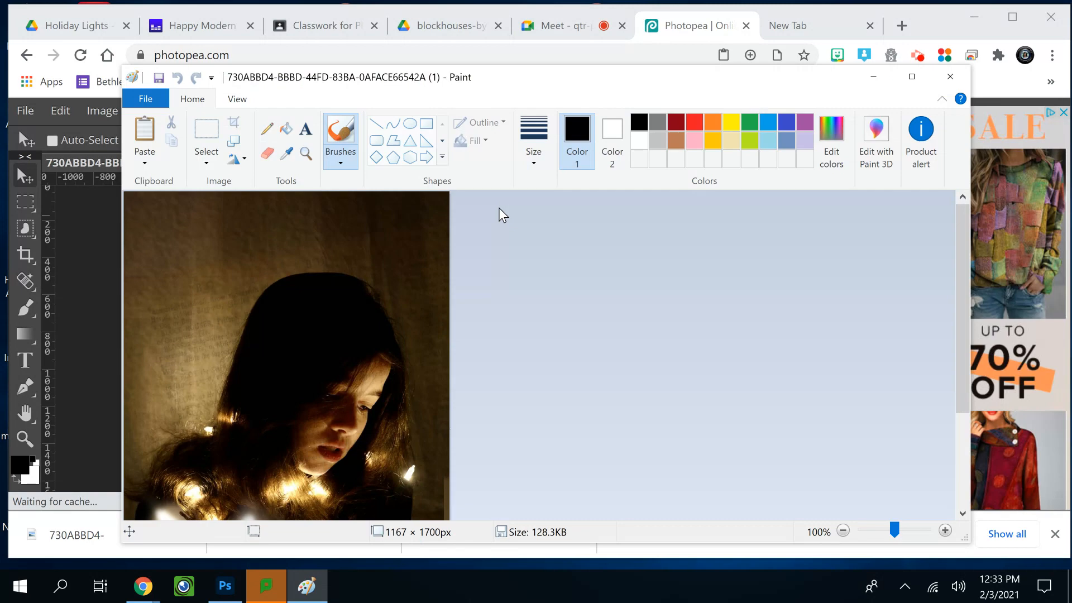
click(944, 76)
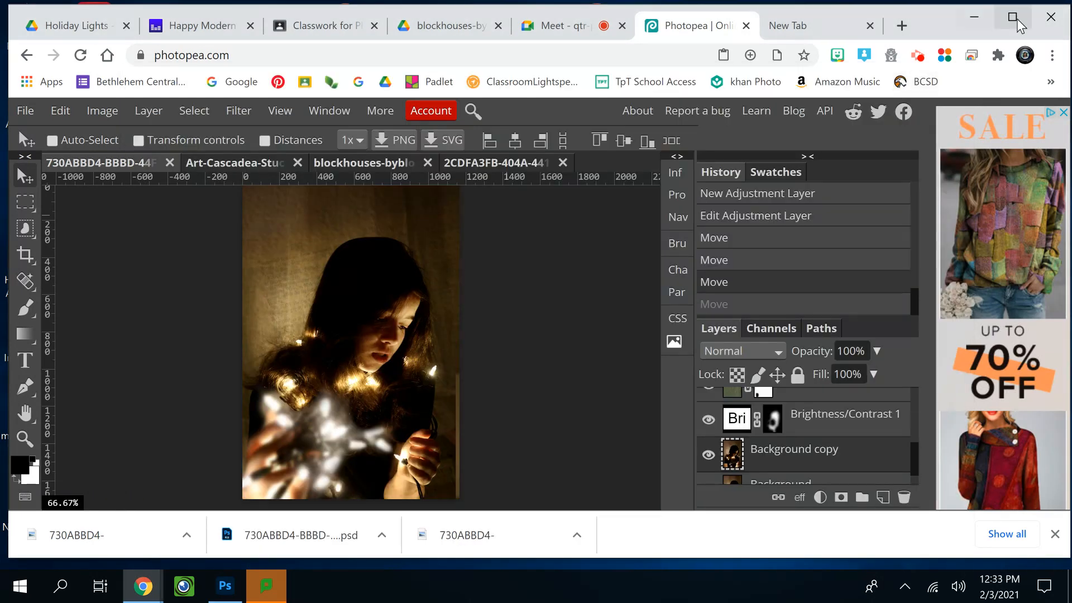
click(917, 61)
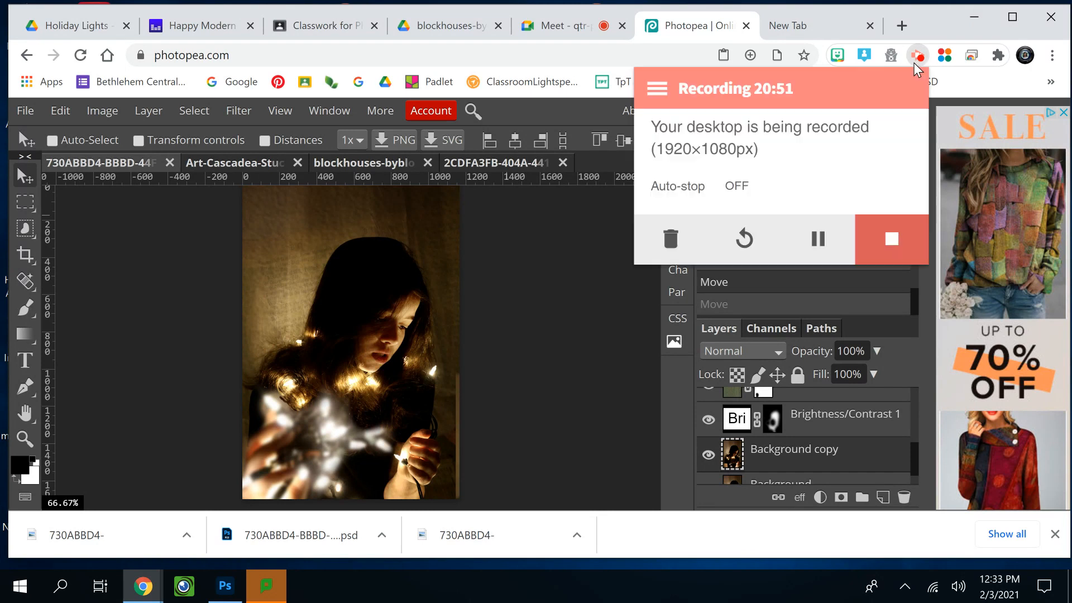